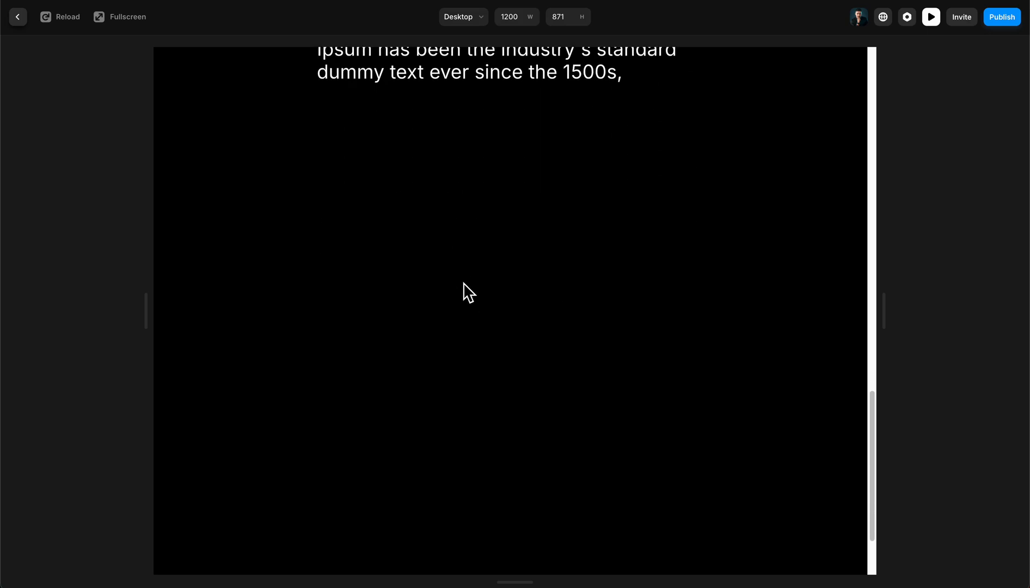
# - Examine how the Lorem Ipsum text changes in the page preview while scrolling through the whole page
pyautogui.scroll(10, 464, 292)
pyautogui.scroll(-6, 394, 276)
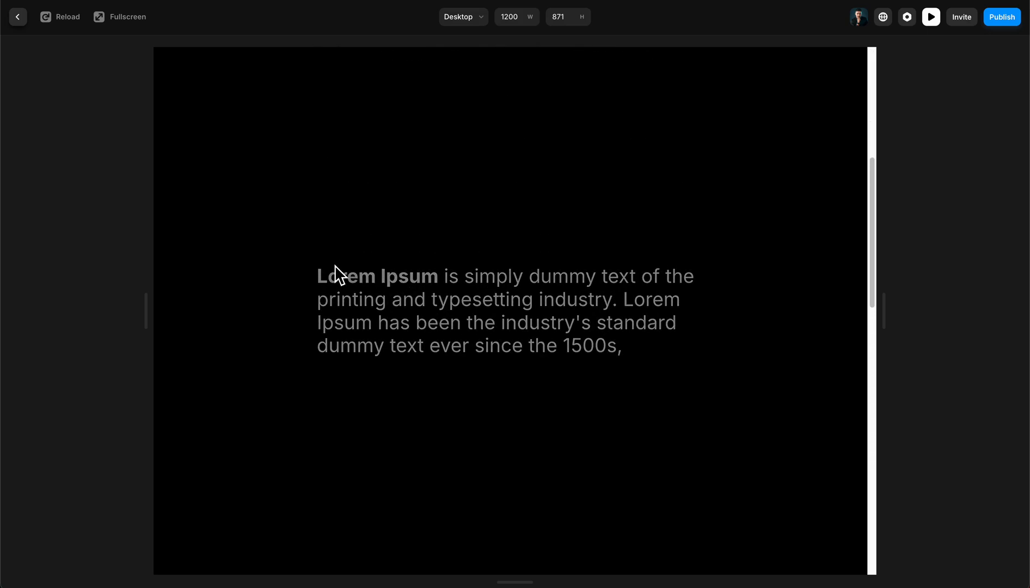
pyautogui.scroll(6, 330, 262)
pyautogui.moveTo(330, 280); pyautogui.dragTo(627, 393)
pyautogui.click(620, 375)
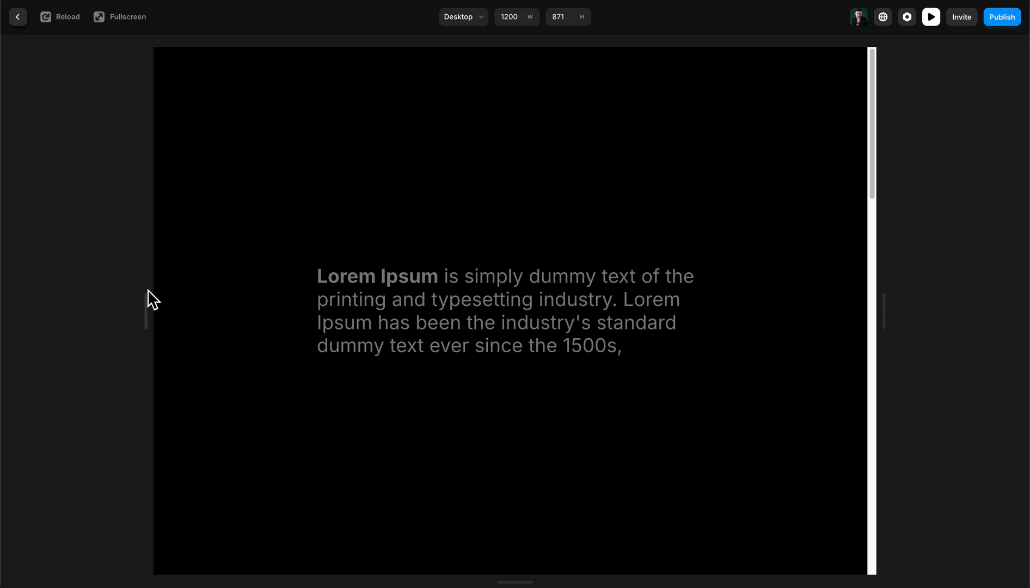
pyautogui.scroll(-5, 384, 327)
pyautogui.doubleClick(378, 347)
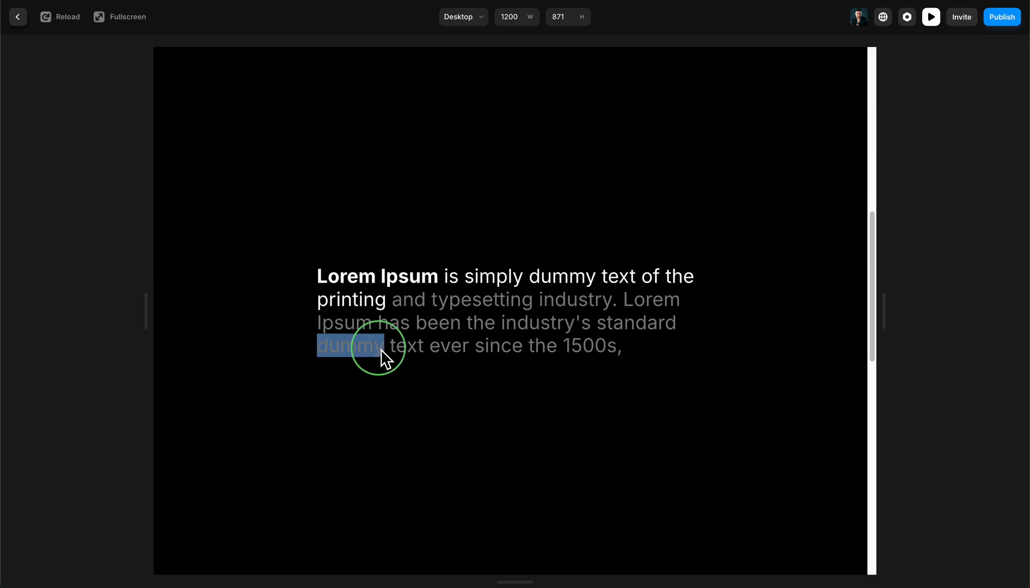
pyautogui.rightClick(381, 348)
pyautogui.click(635, 294)
pyautogui.scroll(-3, 645, 406)
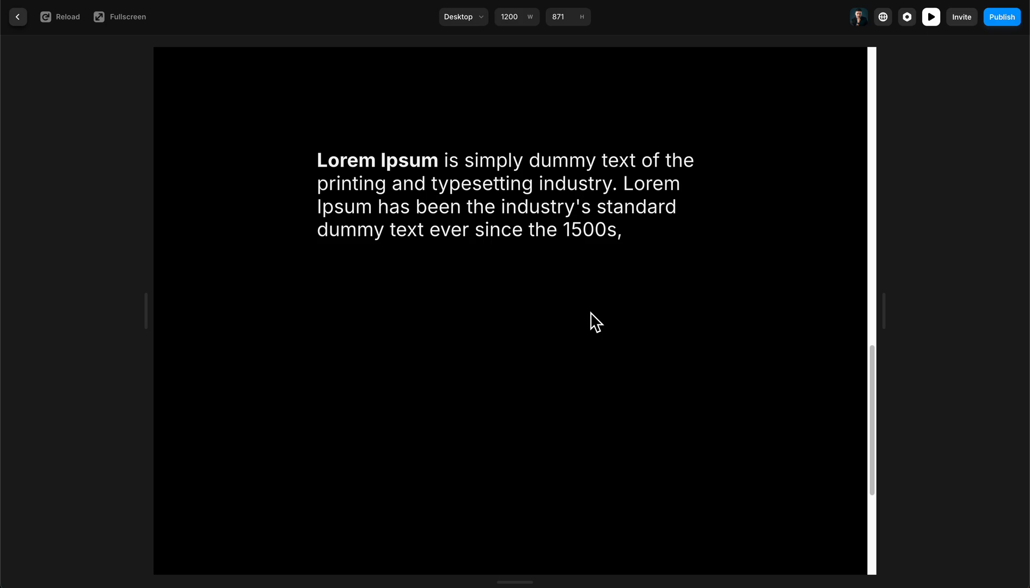
pyautogui.scroll(6, 598, 354)
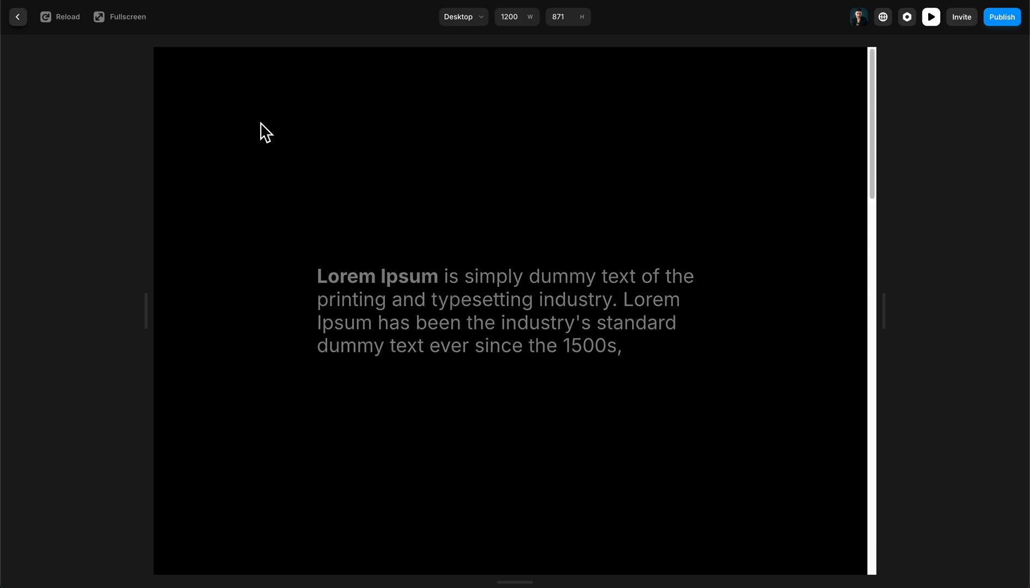
# - Leave the preview and delete all the layers inside the Desktop breakpoint
pyautogui.click(20, 21)
pyautogui.click(727, 203)
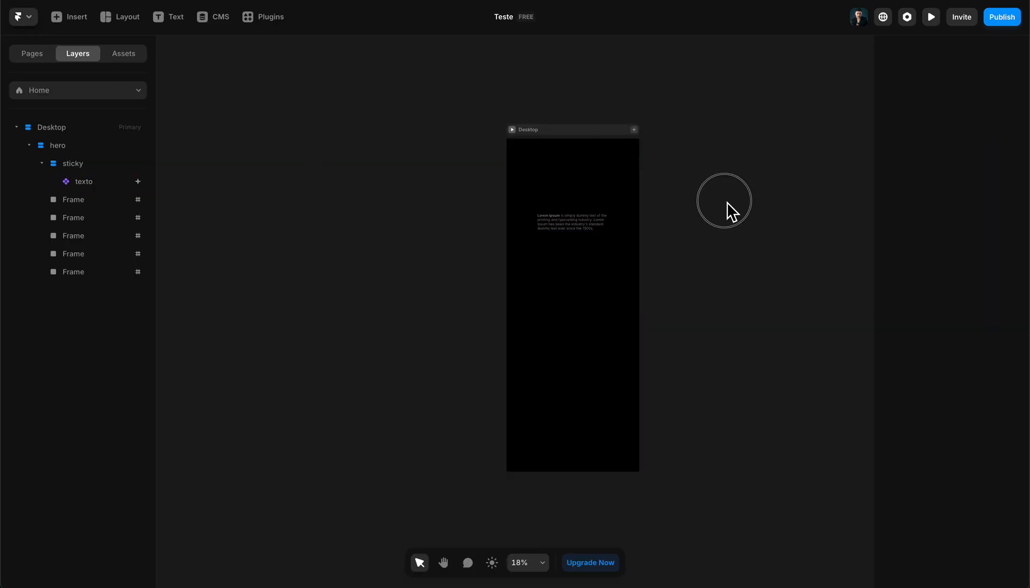
pyautogui.click(547, 126)
pyautogui.press('Delete')
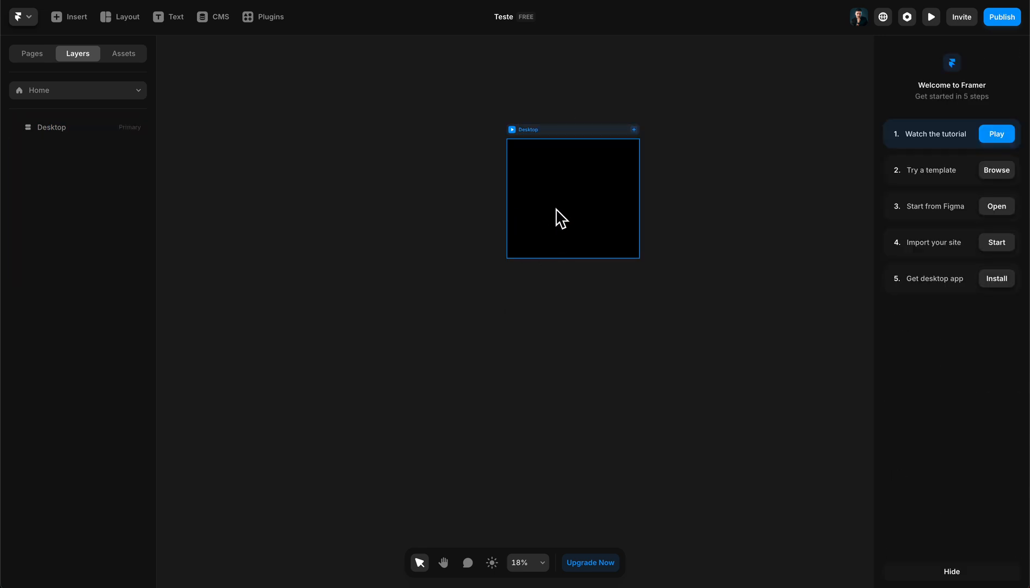
# - Select the Desktop breakpoint and check its fill color settings
pyautogui.scroll(5, 554, 190)
pyautogui.click(591, 203)
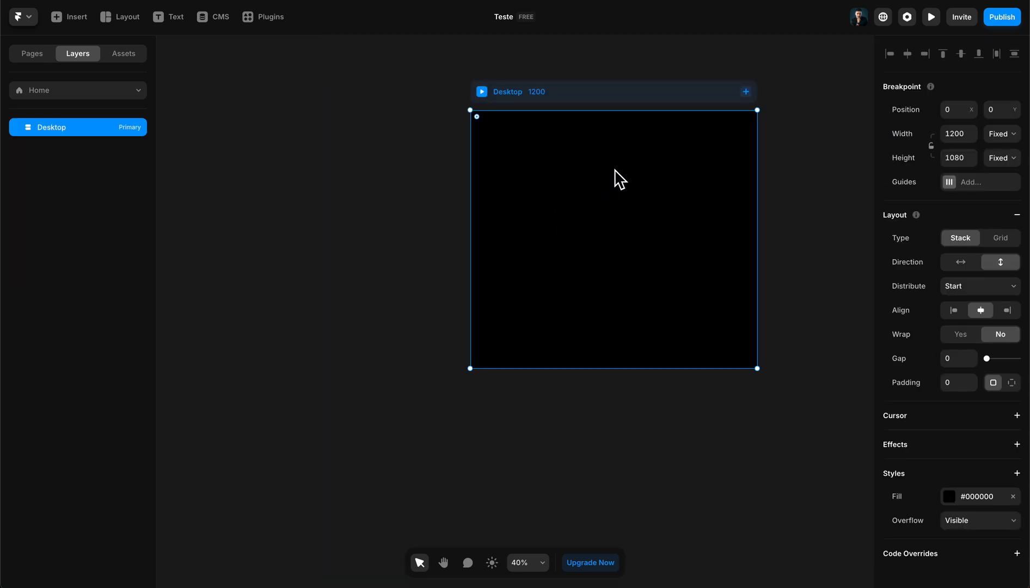
pyautogui.press('space')
pyautogui.moveTo(754, 149); pyautogui.dragTo(680, 176)
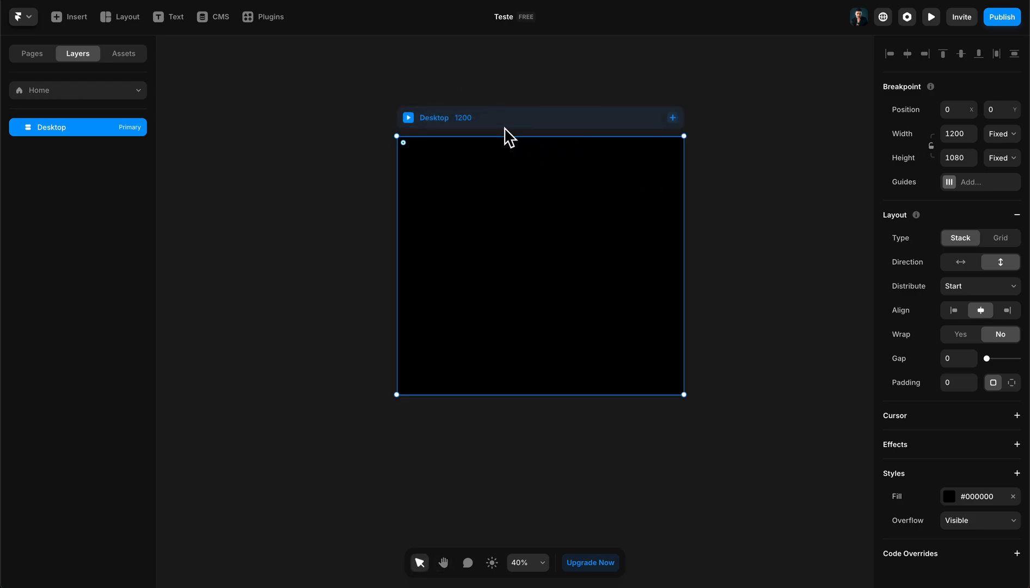
pyautogui.scroll(5, 479, 122)
pyautogui.scroll(-4, 484, 131)
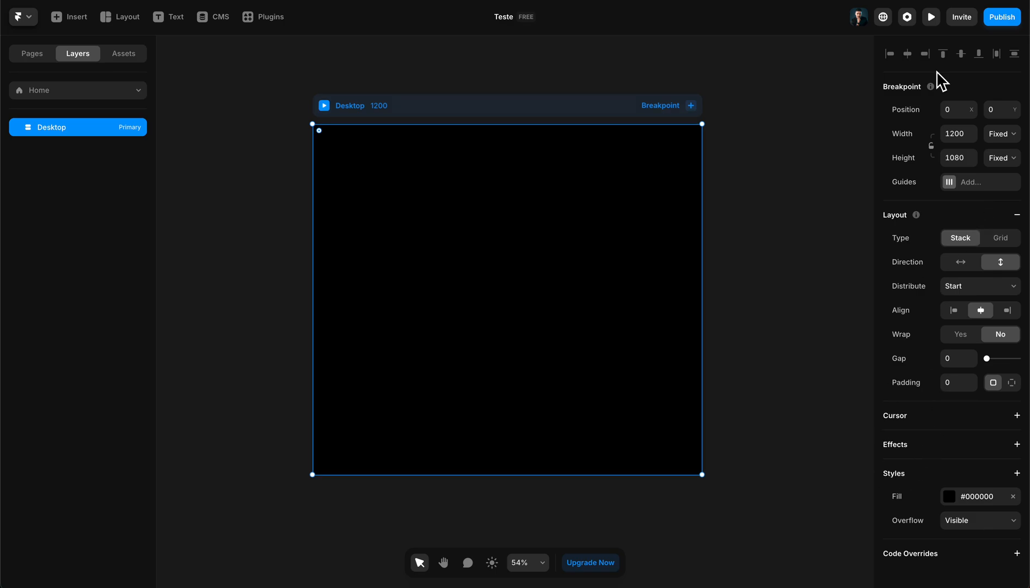
pyautogui.click(957, 503)
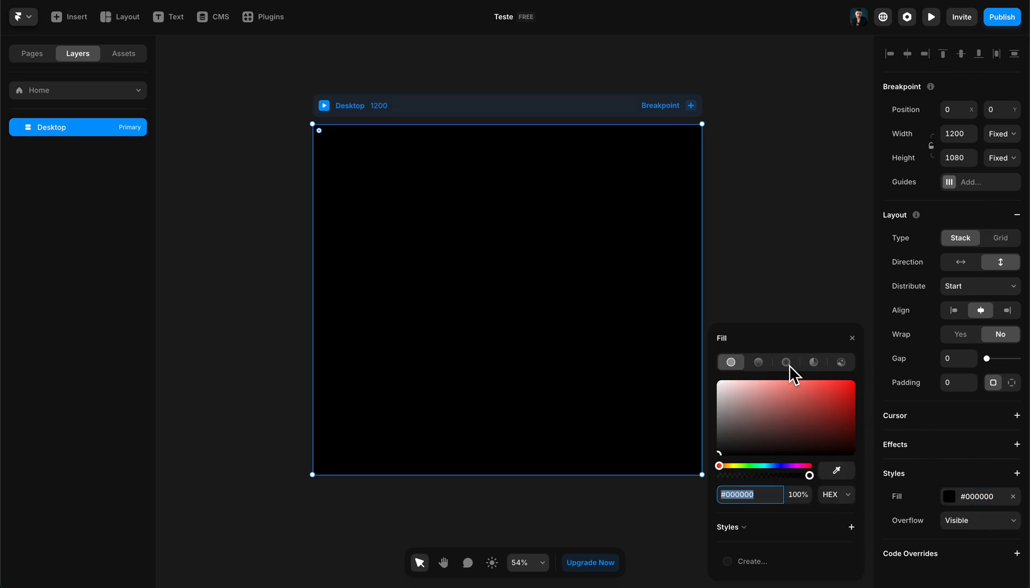
pyautogui.click(770, 281)
pyautogui.click(594, 229)
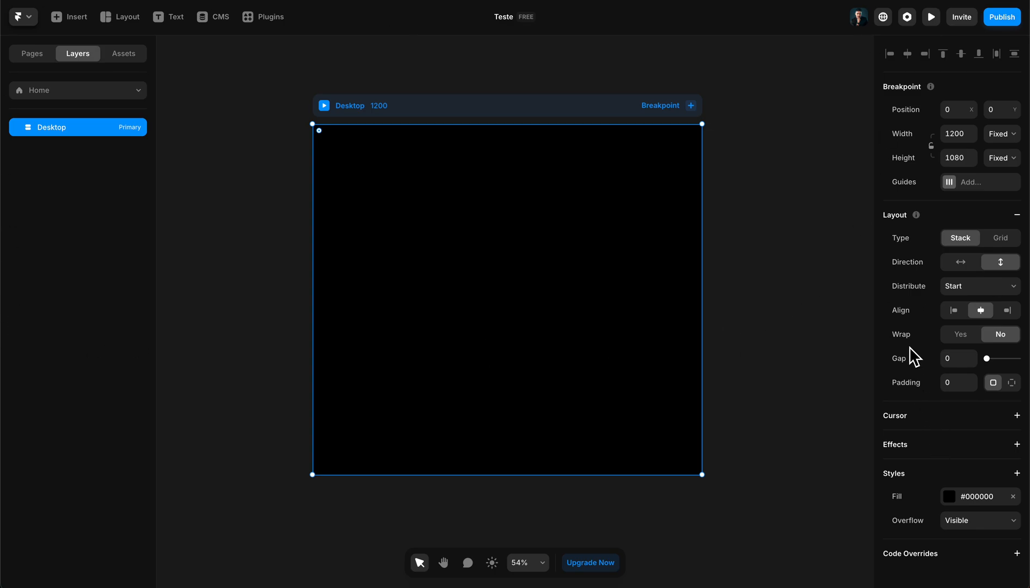
# - Remove the Desktop breakpoint's stack layout and add it back
pyautogui.click(1016, 215)
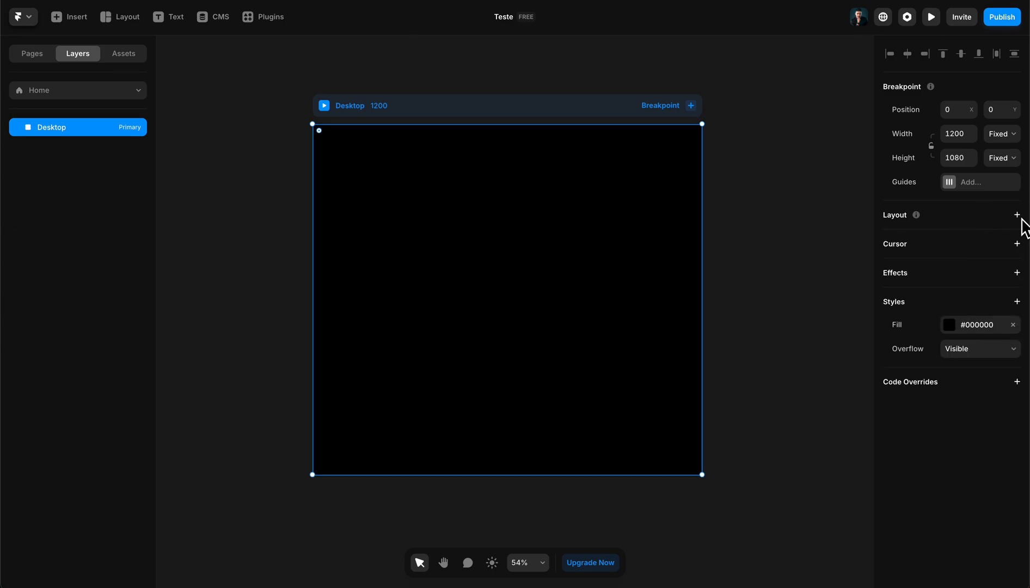
pyautogui.click(1016, 215)
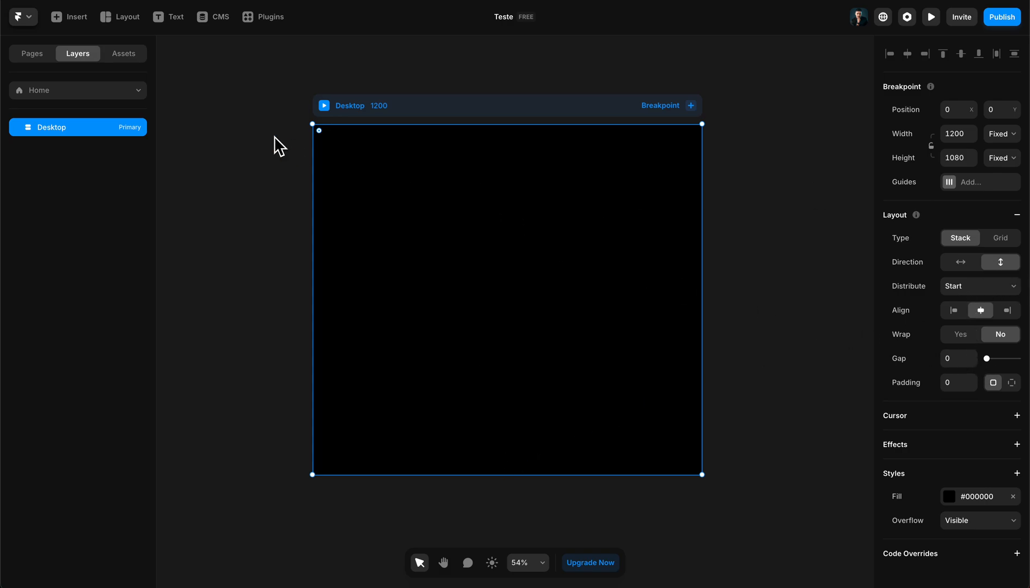
# - Extend the Desktop breakpoint downward to a height of about 2957
pyautogui.scroll(4, 537, 298)
pyautogui.scroll(-5, 547, 318)
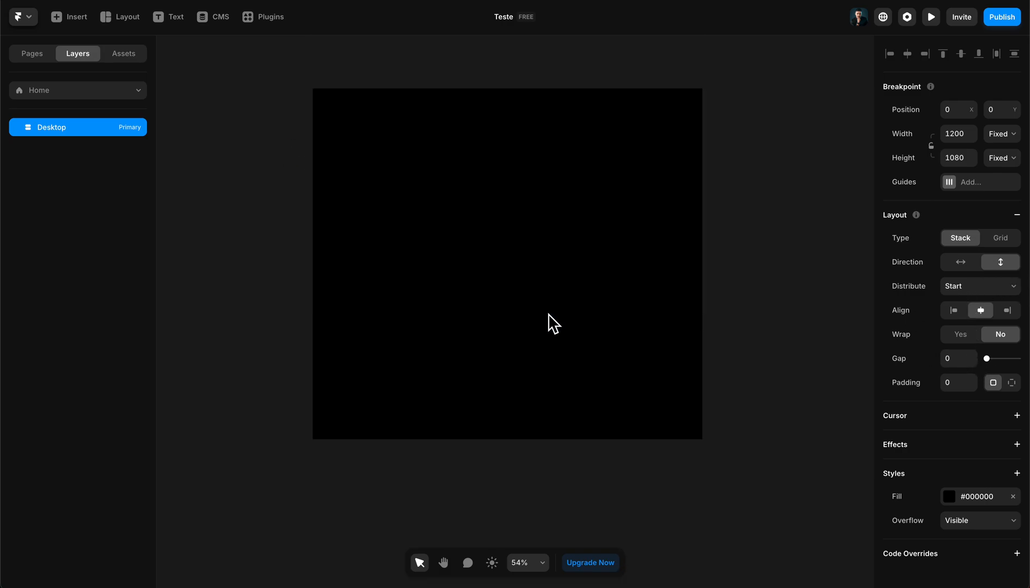
pyautogui.scroll(5, 550, 315)
pyautogui.scroll(-10, 550, 314)
pyautogui.moveTo(580, 361); pyautogui.dragTo(582, 423)
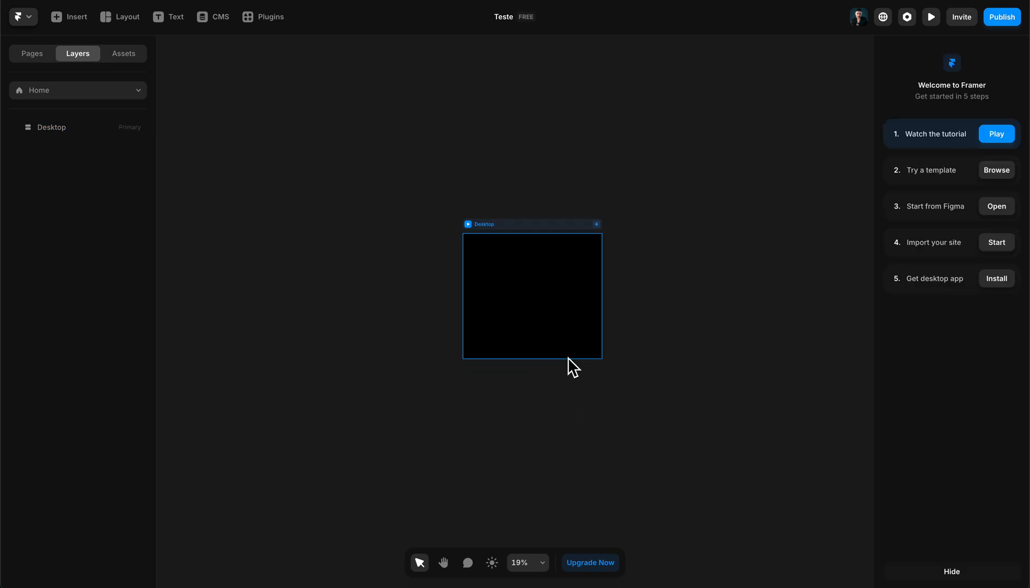
pyautogui.click(557, 226)
pyautogui.moveTo(591, 358); pyautogui.dragTo(614, 581)
# - Draw a frame about 660 wide and 487 high inside the Desktop breakpoint
pyautogui.scroll(-2, 584, 321)
pyautogui.scroll(3, 549, 363)
pyautogui.scroll(5, 549, 372)
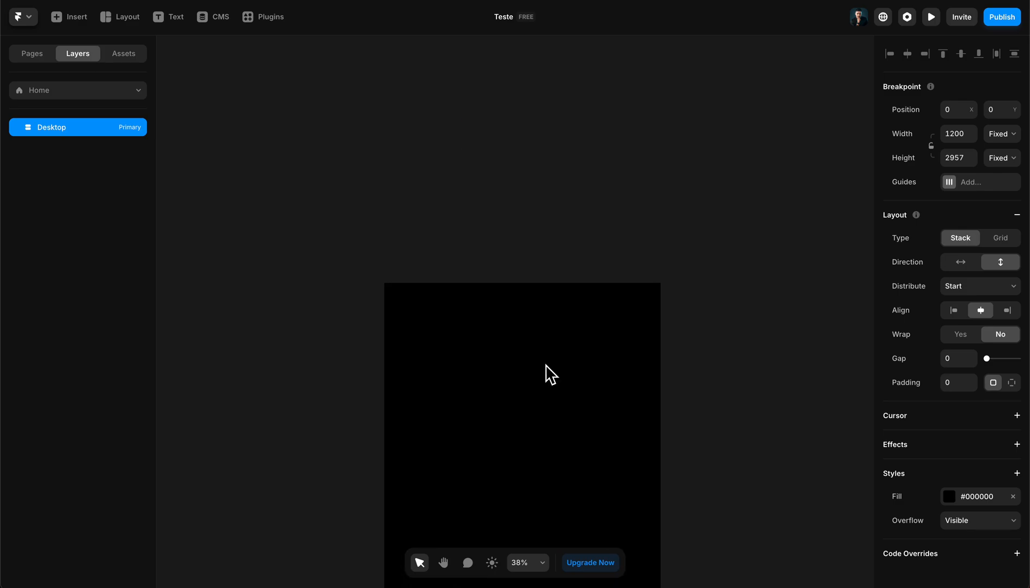
pyautogui.press('space')
pyautogui.moveTo(547, 365); pyautogui.dragTo(533, 291)
pyautogui.press('f')
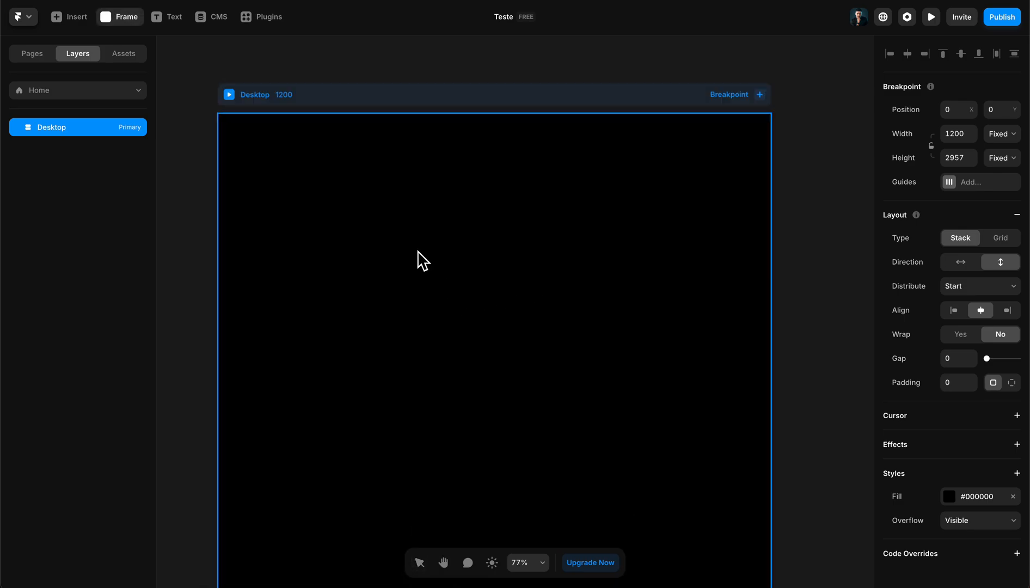
pyautogui.moveTo(344, 168); pyautogui.dragTo(650, 394)
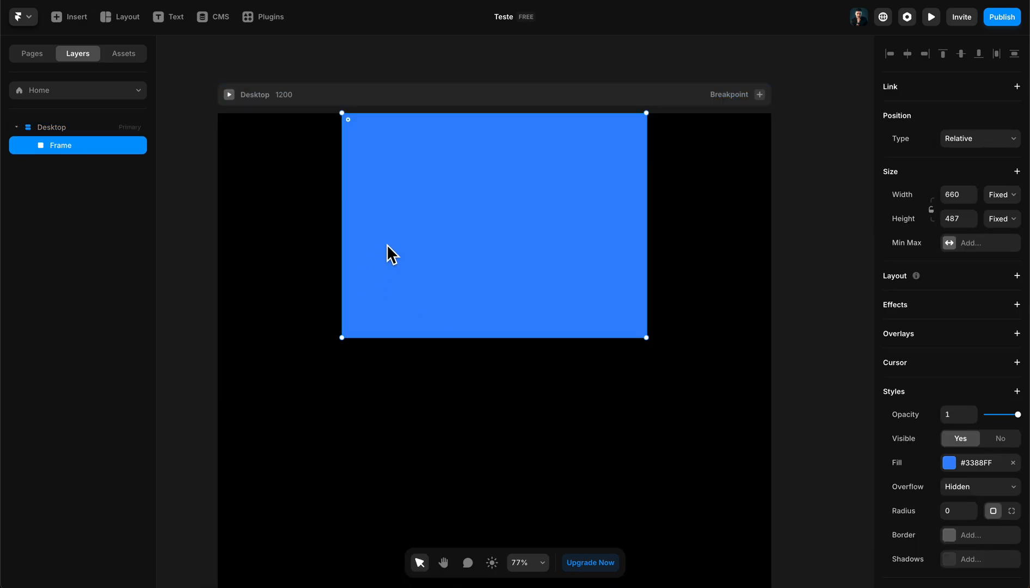
# - Set the new frame's width to Fill and stretch its height to about 979
pyautogui.click(1000, 195)
pyautogui.click(1004, 226)
pyautogui.scroll(-2, 597, 310)
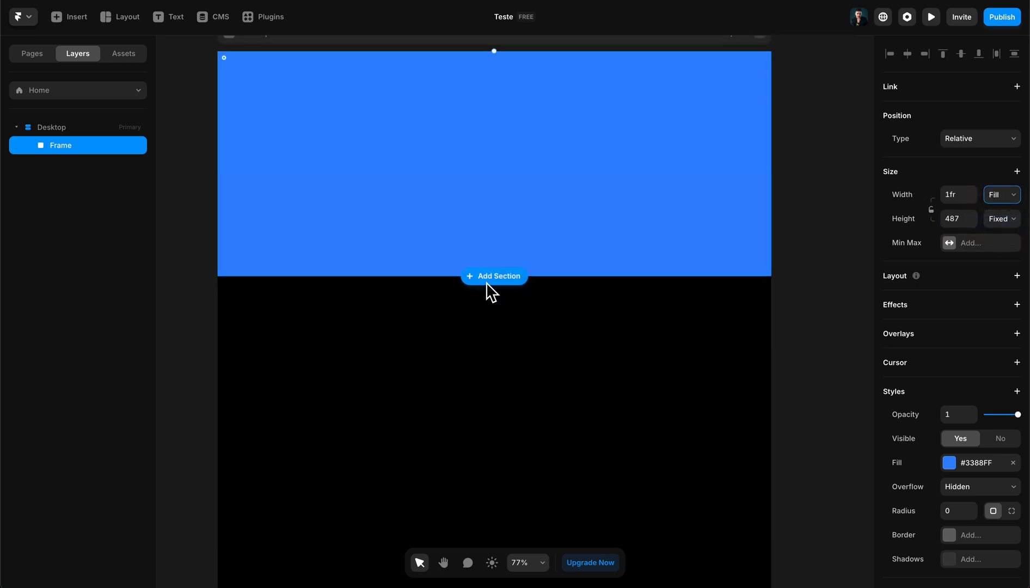
pyautogui.click(452, 275)
pyautogui.moveTo(451, 275); pyautogui.dragTo(435, 505)
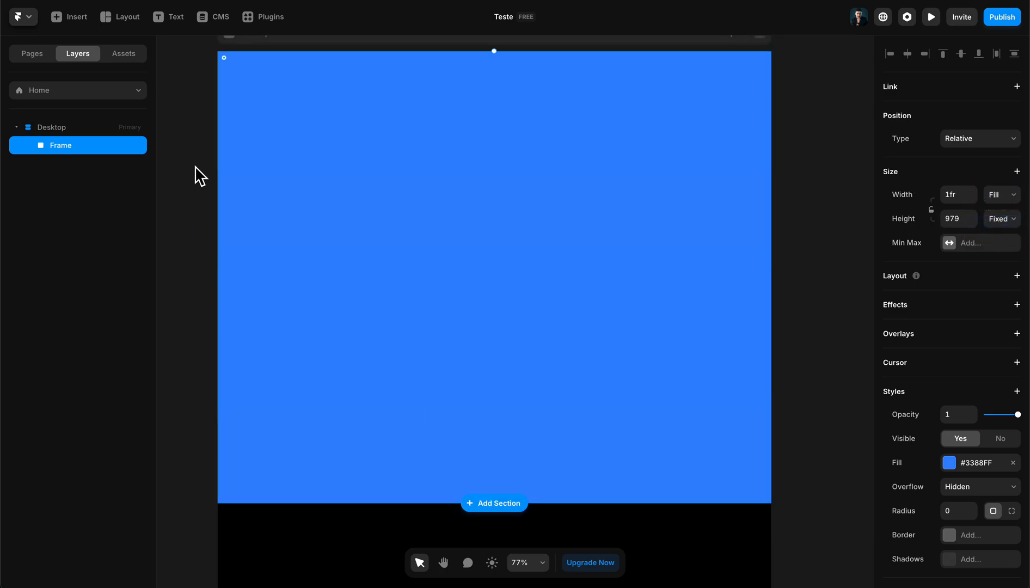
# - Rename the frame layer as hero
pyautogui.click(62, 148)
pyautogui.doubleClick(62, 148)
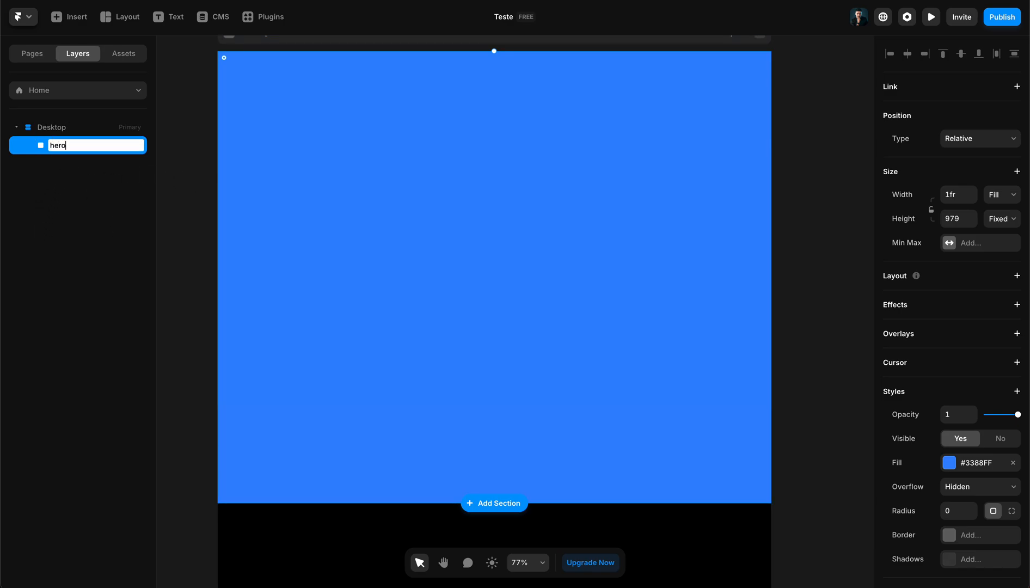
pyautogui.press('Return')
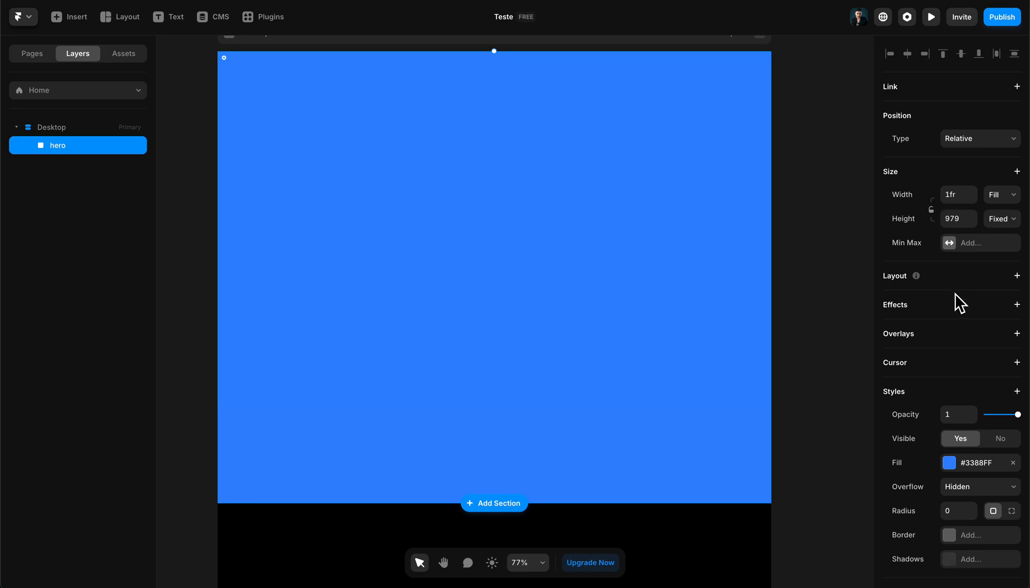
# - Set the hero frame's fill to black (#000000) and add a stack layout to it
pyautogui.scroll(-2, 955, 301)
pyautogui.click(949, 353)
pyautogui.moveTo(816, 386); pyautogui.dragTo(340, 505)
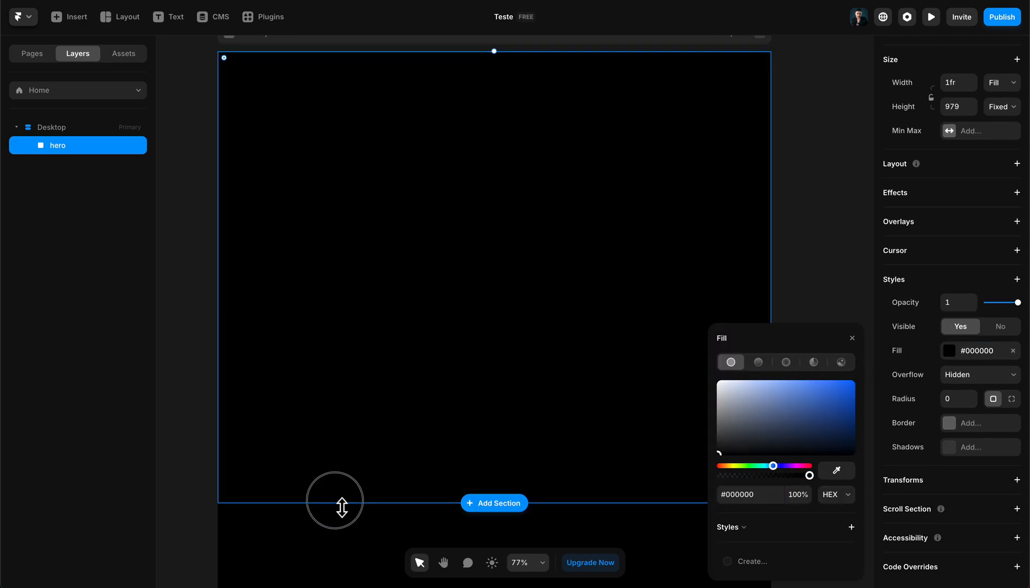
pyautogui.click(826, 155)
pyautogui.click(577, 203)
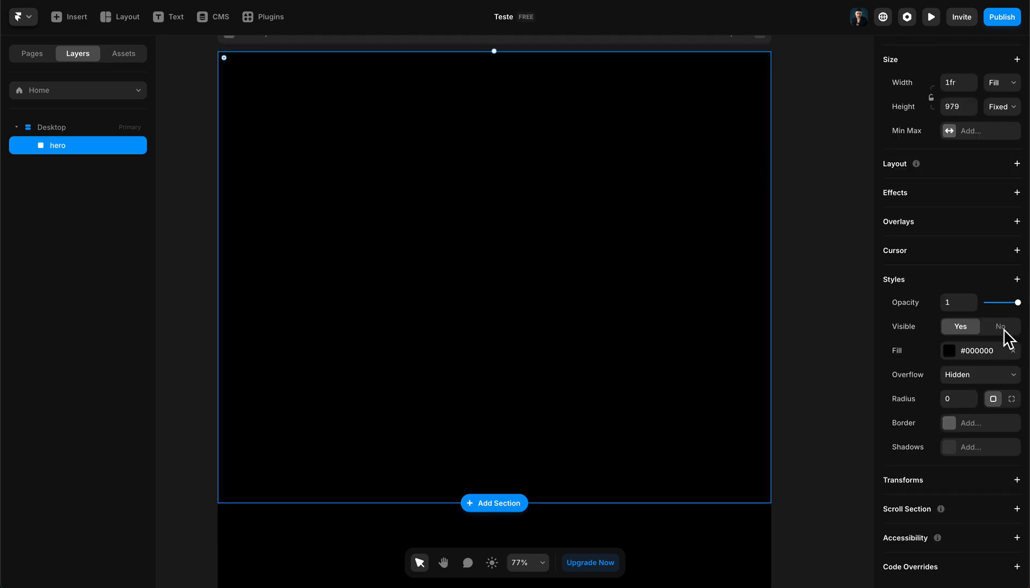
pyautogui.click(1016, 164)
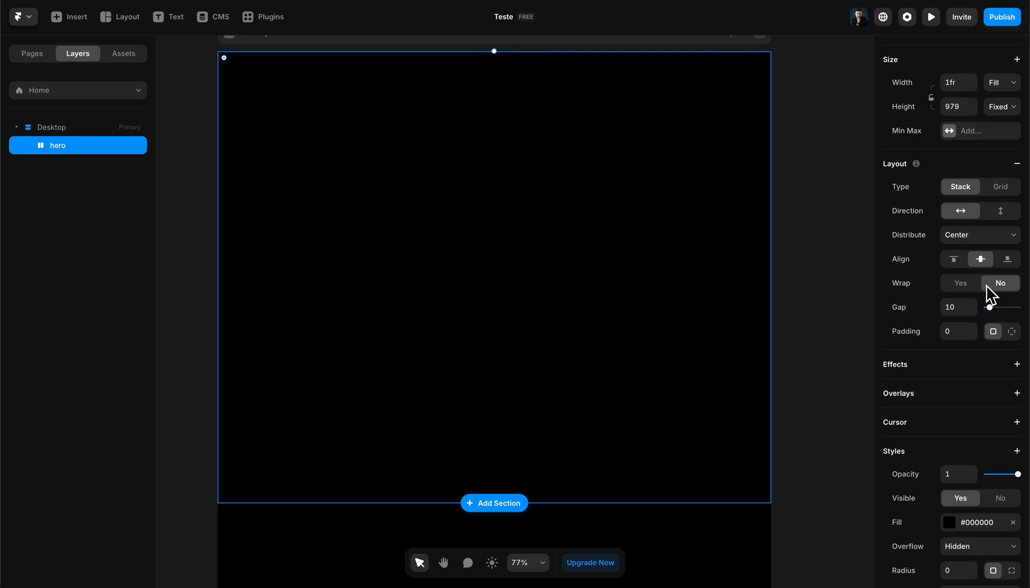
# - Draw a frame about 479 wide and 434 high inside the hero stack
pyautogui.scroll(1, 538, 191)
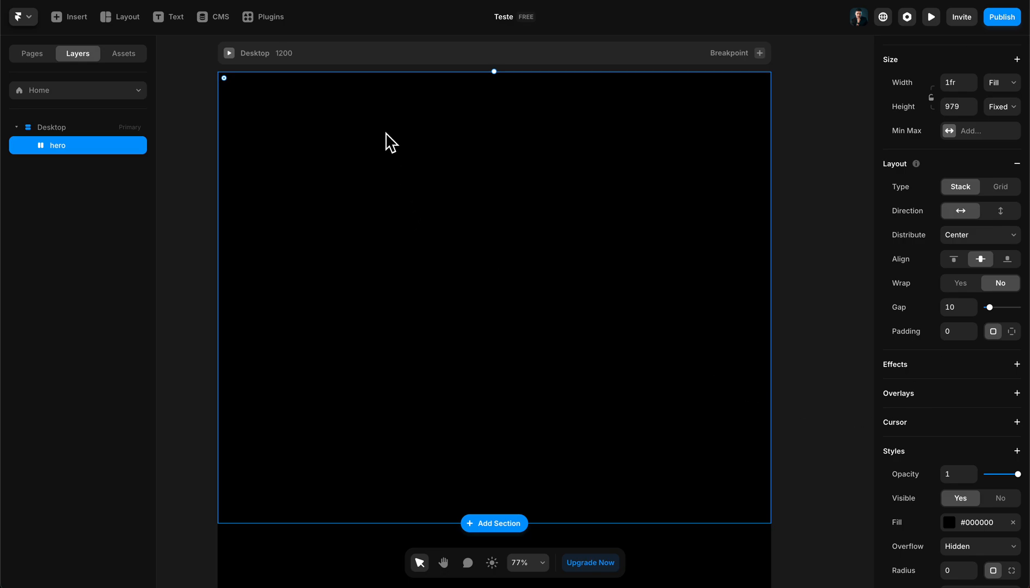
pyautogui.press('f')
pyautogui.moveTo(354, 115); pyautogui.dragTo(575, 315)
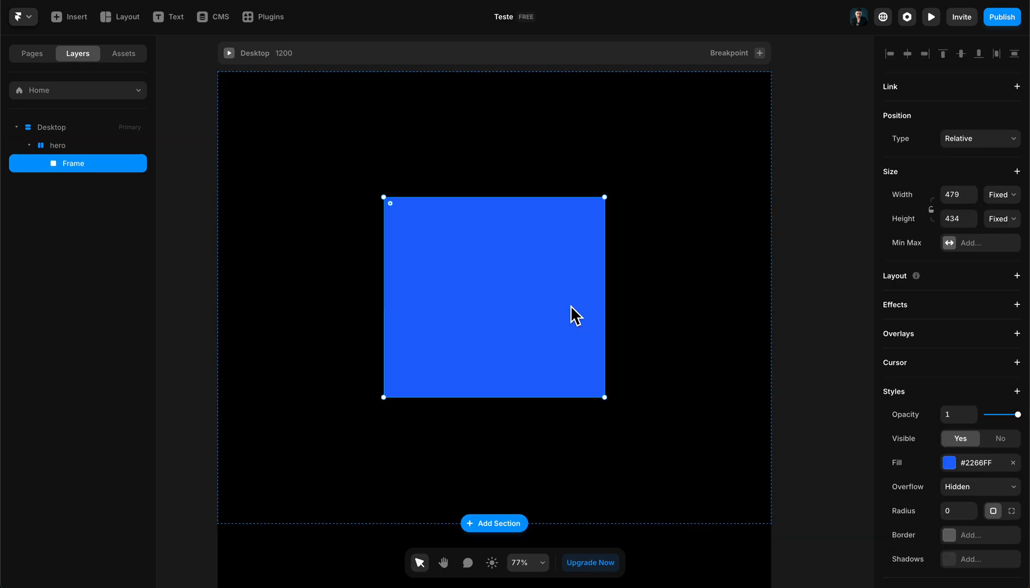
# - Set the inner frame's width to Fill and its height to the viewport at 100vh
pyautogui.click(996, 198)
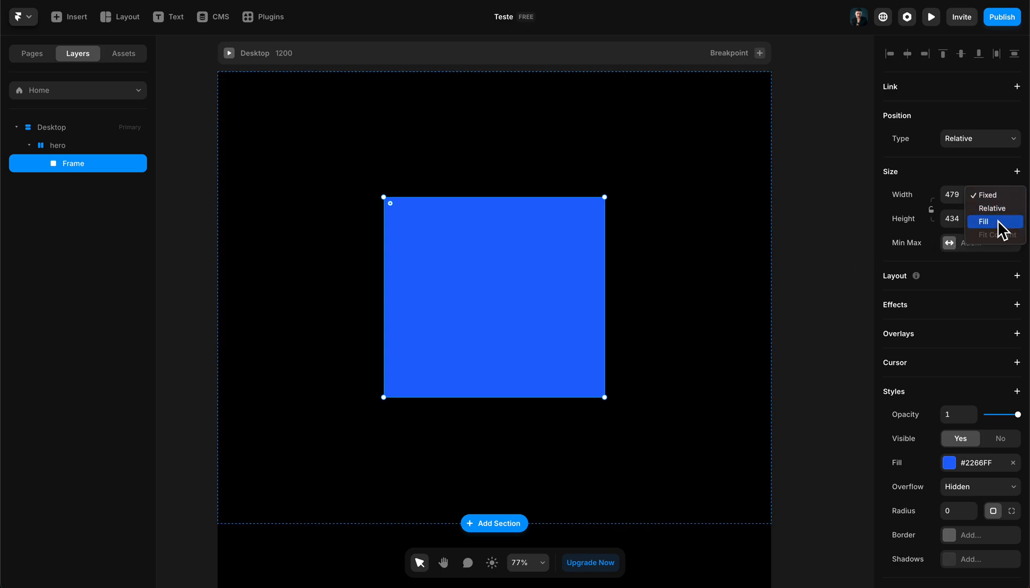
pyautogui.click(998, 222)
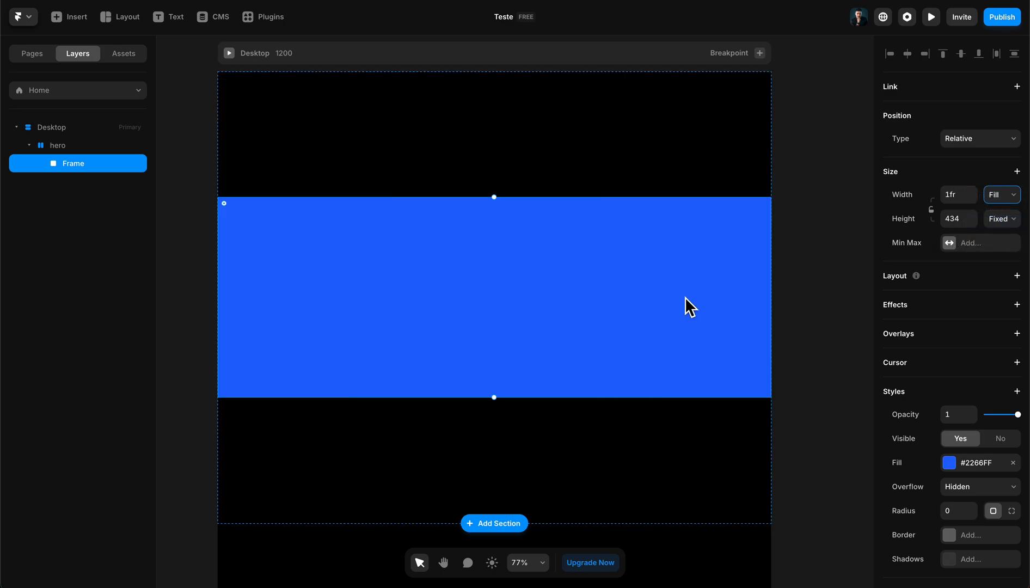
pyautogui.click(1004, 221)
pyautogui.click(1006, 273)
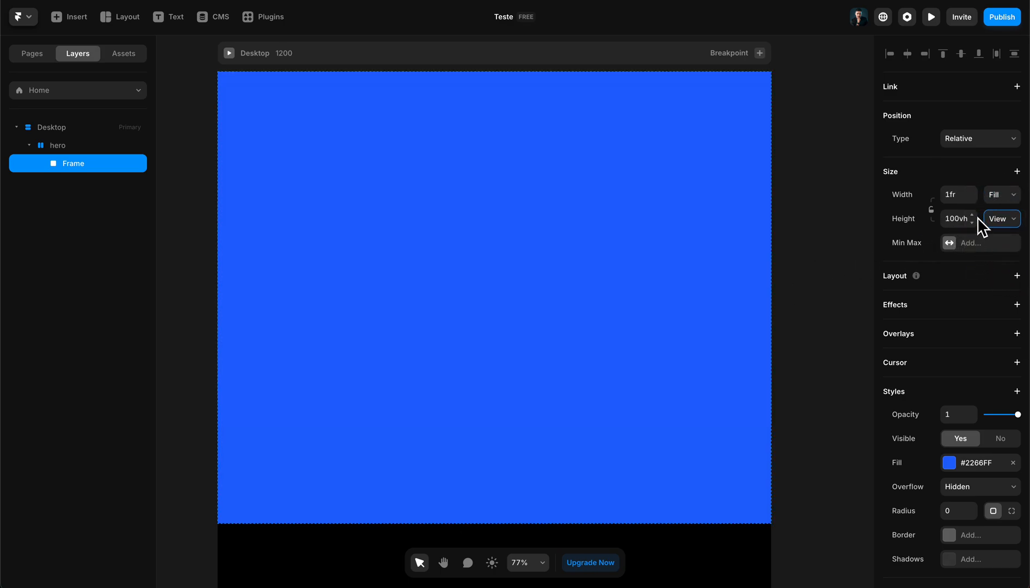
# - Add a stack layout to the frame inside hero and set its fill to black (#000000)
pyautogui.scroll(-3, 681, 326)
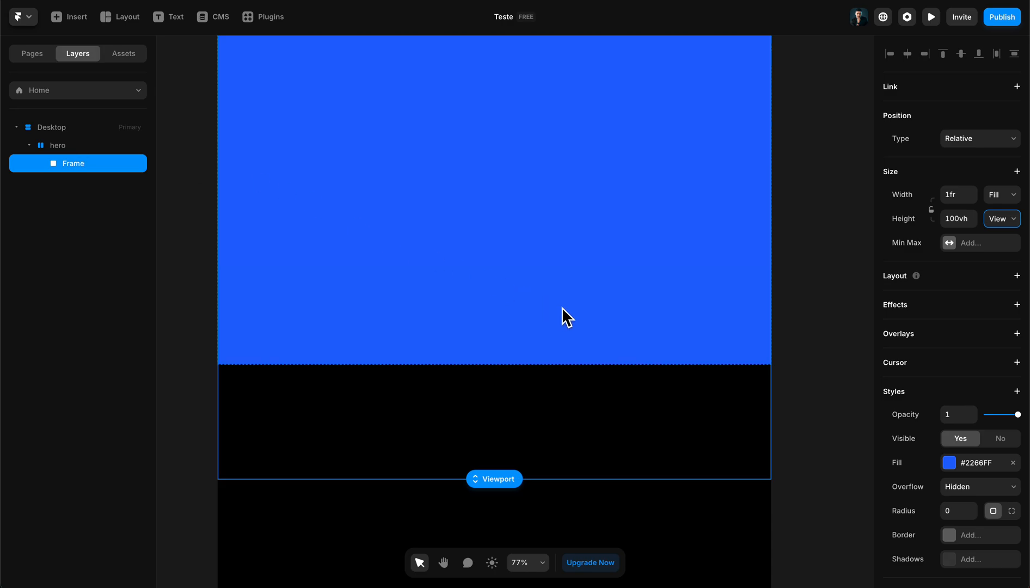
pyautogui.scroll(2, 521, 363)
pyautogui.scroll(-3, 484, 354)
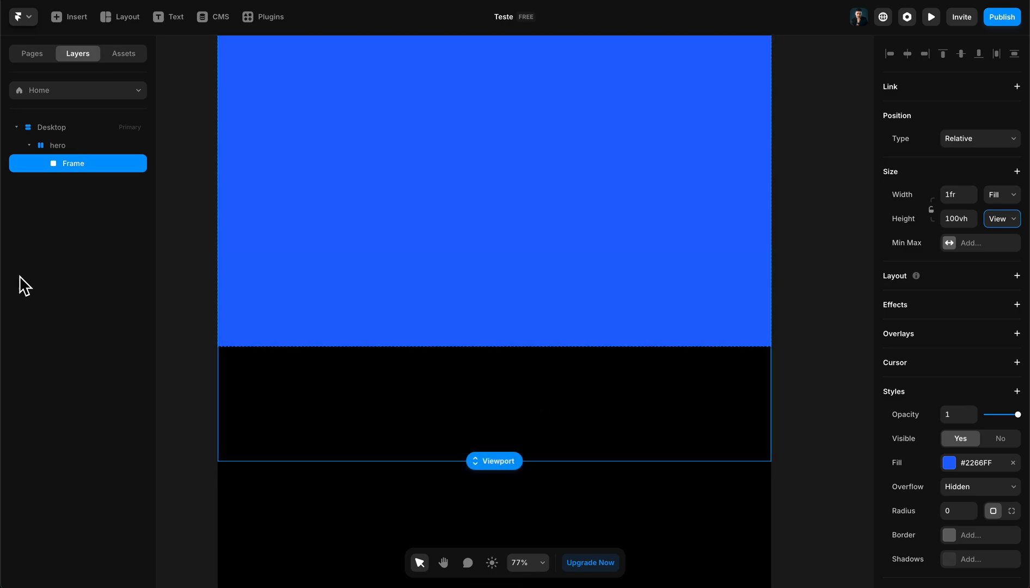
pyautogui.click(1016, 275)
pyautogui.scroll(-2, 956, 452)
pyautogui.click(953, 352)
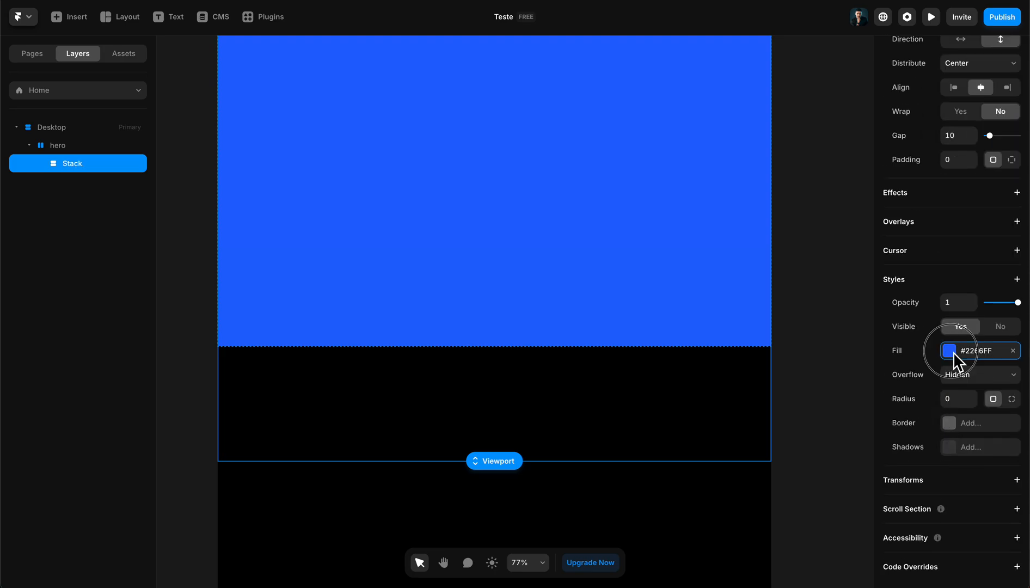
pyautogui.moveTo(758, 425); pyautogui.dragTo(374, 579)
pyautogui.click(109, 147)
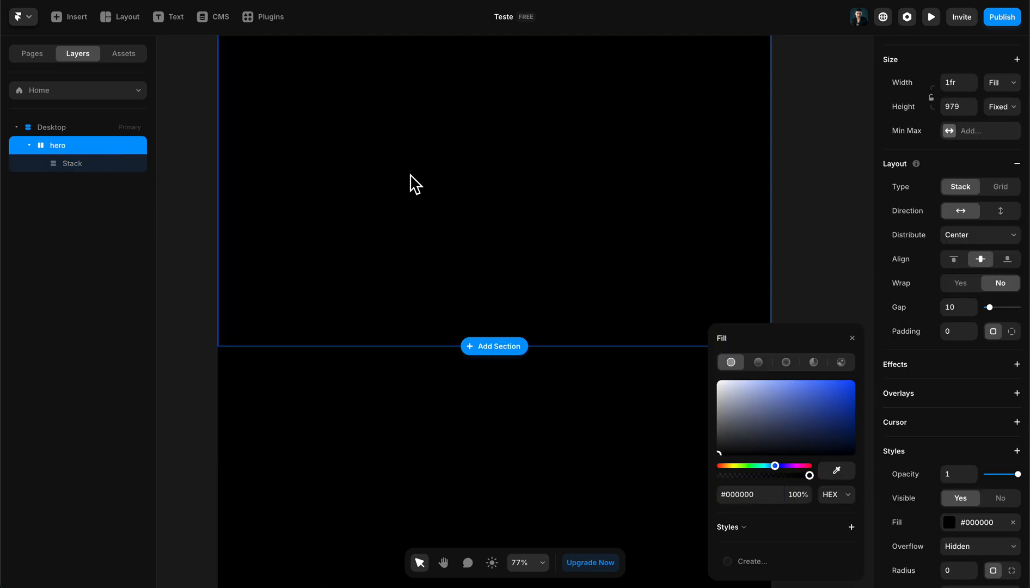
# - Set the hero section's height to Fit Content
pyautogui.scroll(1, 1006, 206)
pyautogui.click(1000, 119)
pyautogui.click(1000, 118)
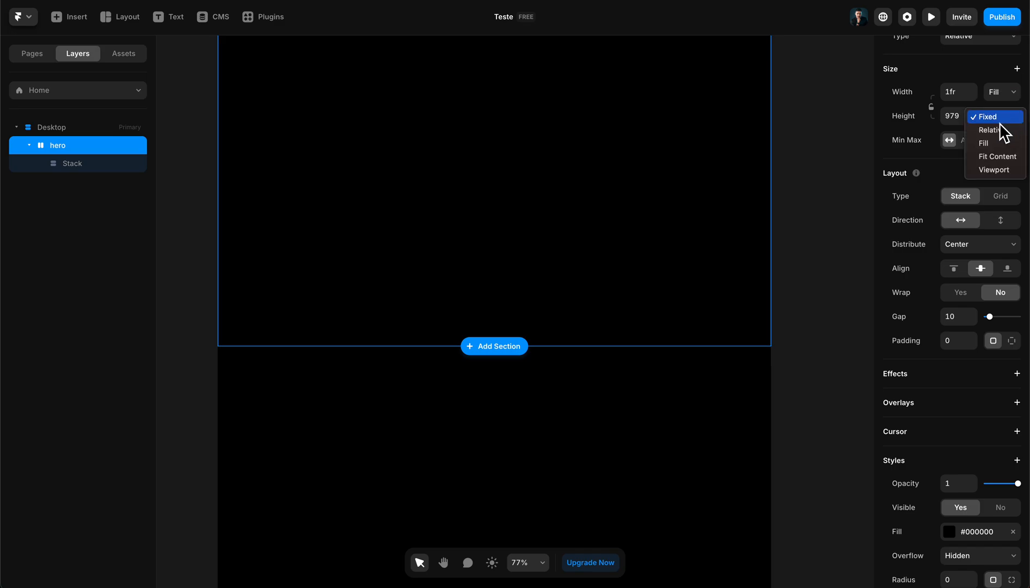
pyautogui.click(998, 156)
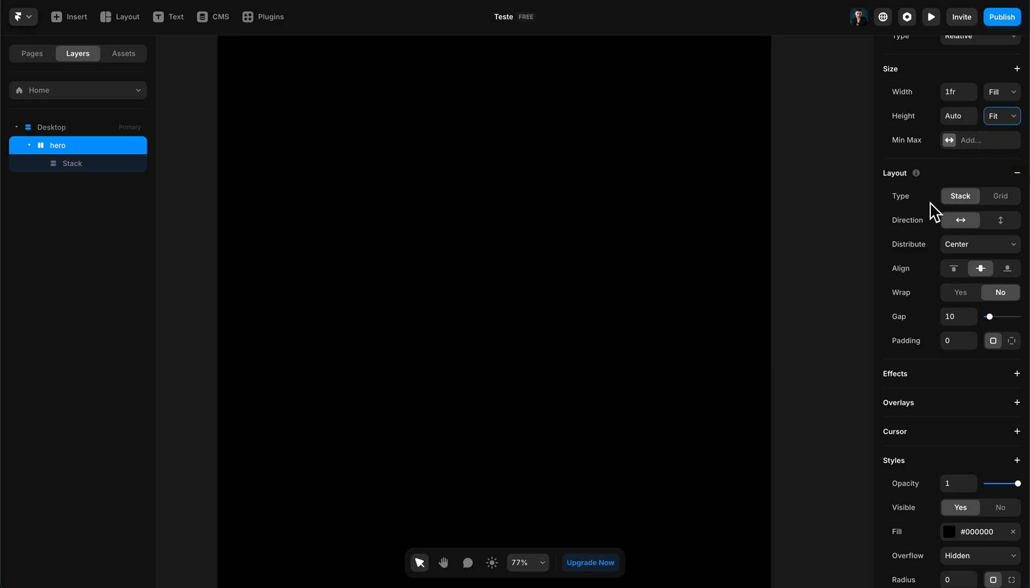
# - Rename the stack inside hero as "sticky container"
pyautogui.click(60, 164)
pyautogui.scroll(3, 540, 361)
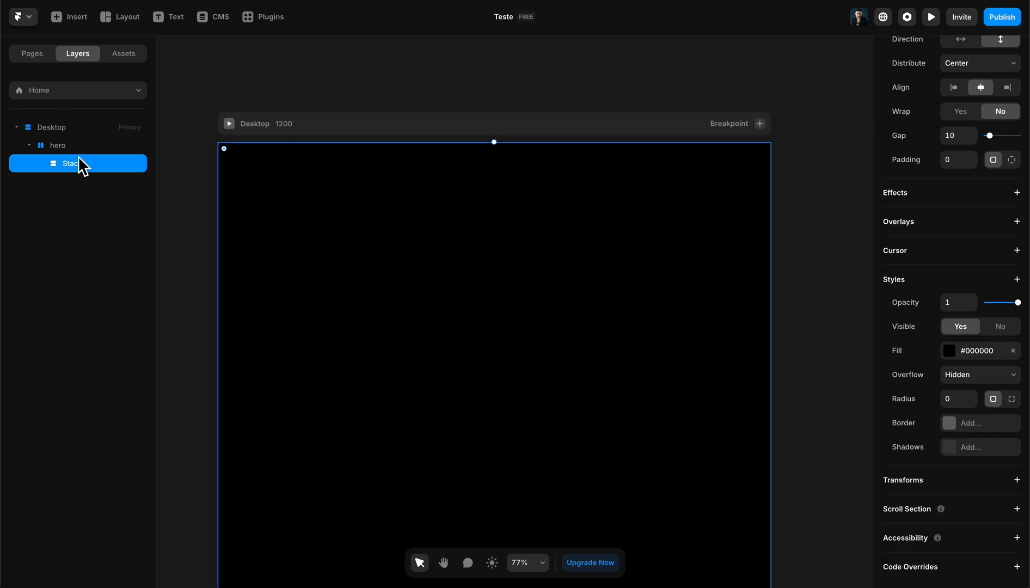
pyautogui.scroll(5, 977, 185)
pyautogui.scroll(-3, 408, 321)
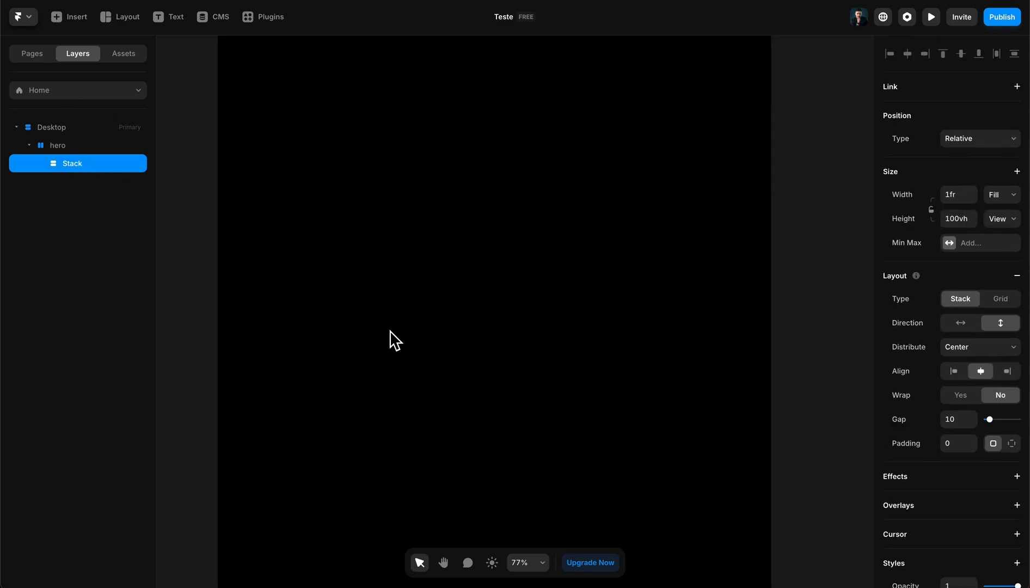
pyautogui.doubleClick(78, 165)
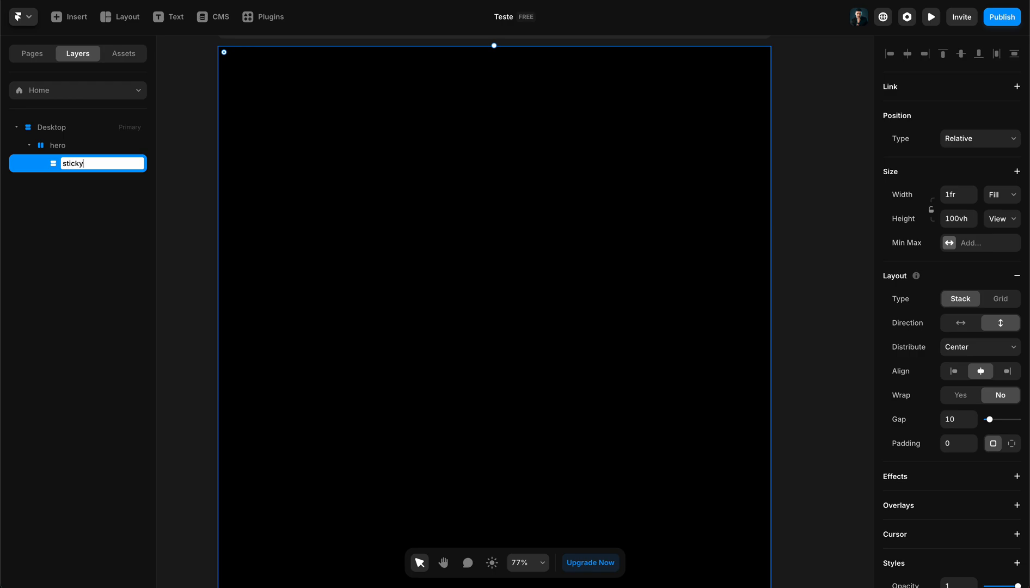
pyautogui.write('sticky container')
pyautogui.press('Return')
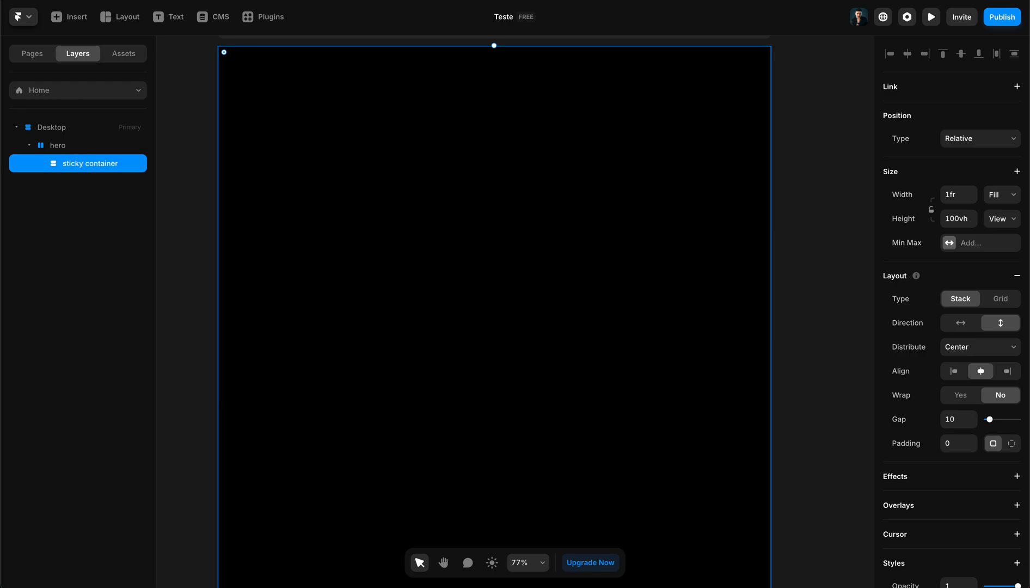
# - Examine how far hero and the sticky container extend down the page
pyautogui.scroll(-5, 479, 193)
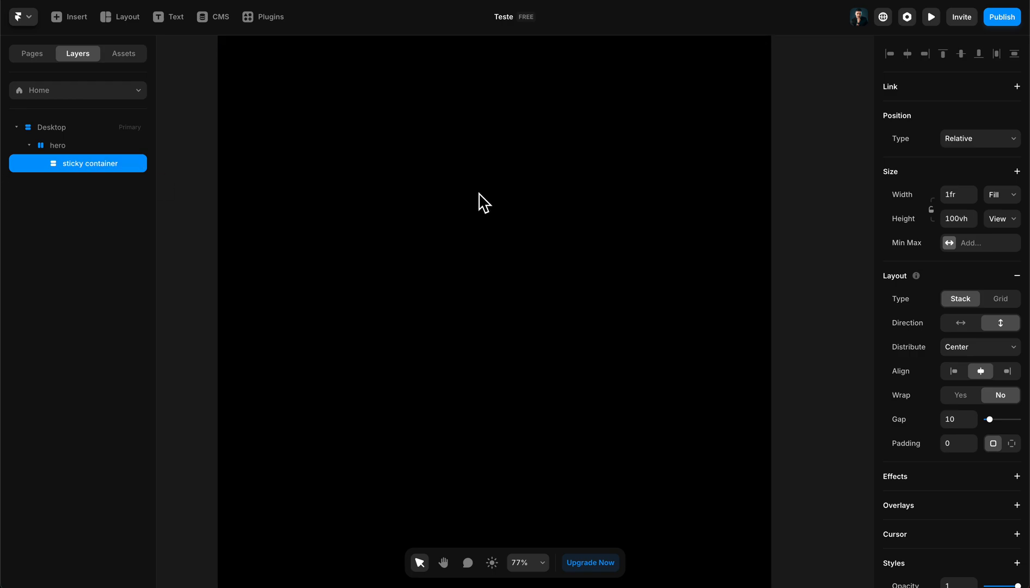
pyautogui.scroll(-4, 527, 271)
pyautogui.click(372, 174)
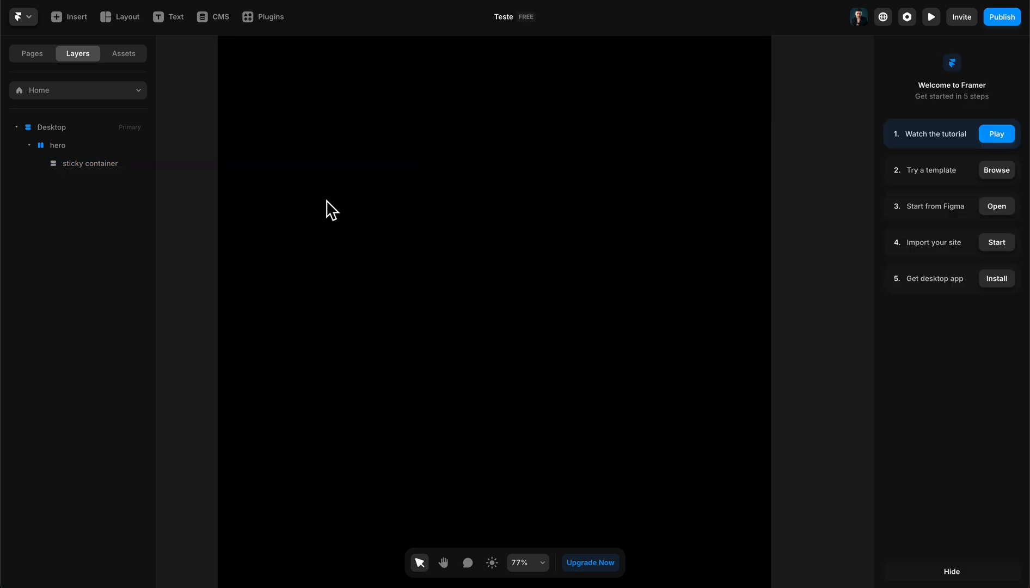
pyautogui.scroll(3, 619, 252)
pyautogui.scroll(-3, 384, 269)
pyautogui.click(61, 147)
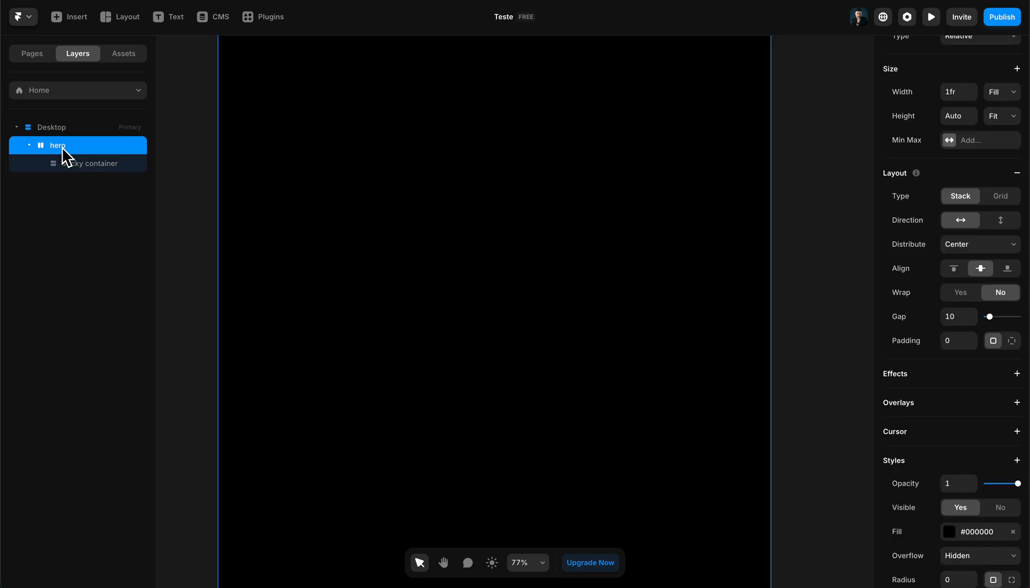
pyautogui.scroll(-4, 584, 334)
pyautogui.scroll(-2, 572, 333)
pyautogui.click(79, 165)
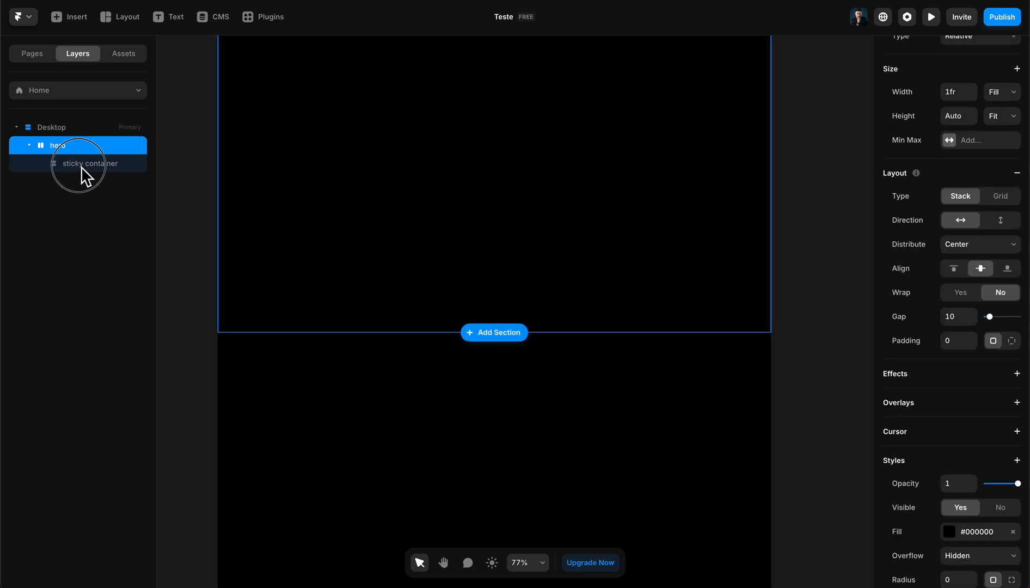
pyautogui.scroll(5, 430, 259)
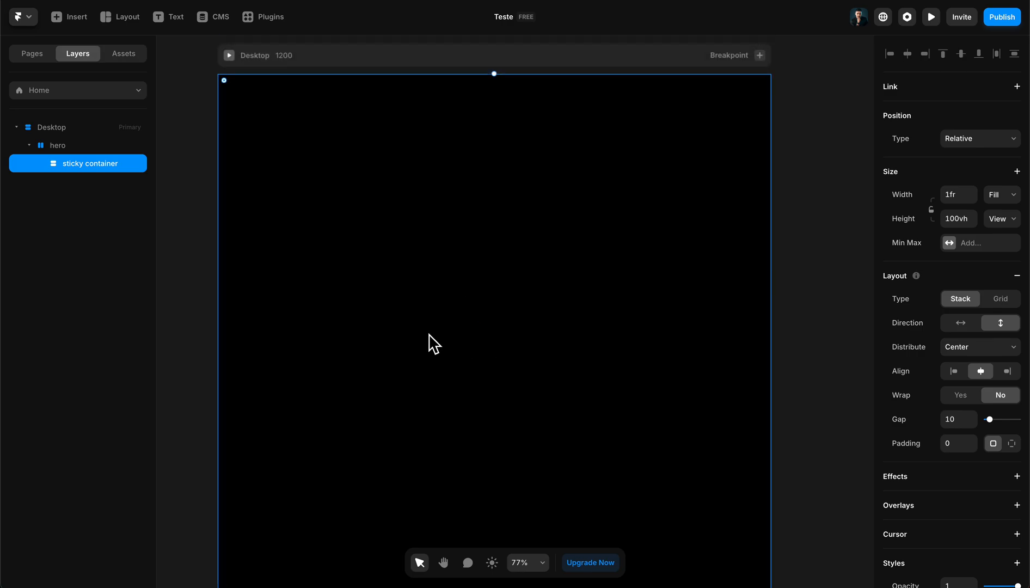
# - Insert an empty text layer inside the sticky container
pyautogui.press('t')
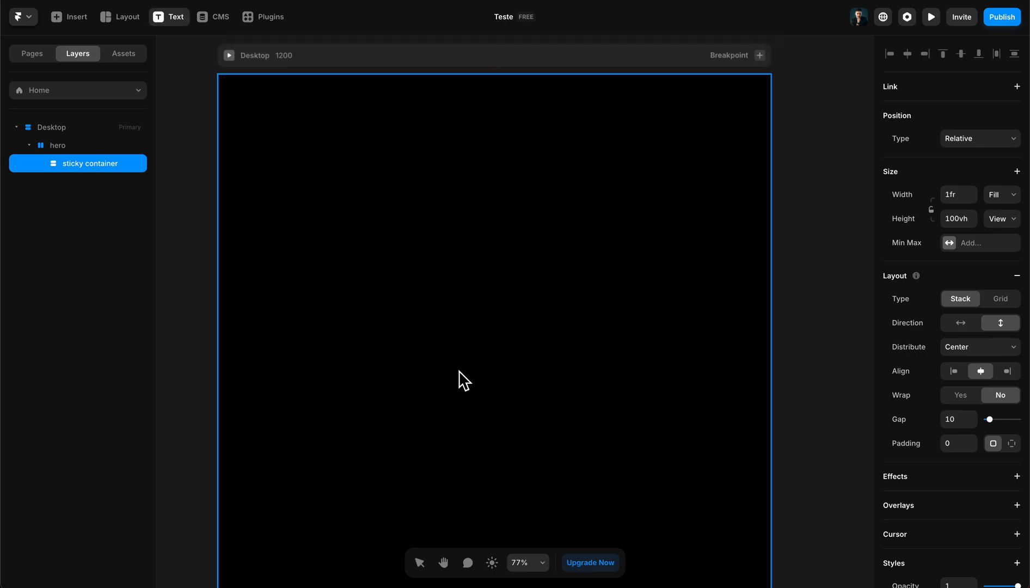
pyautogui.click(482, 368)
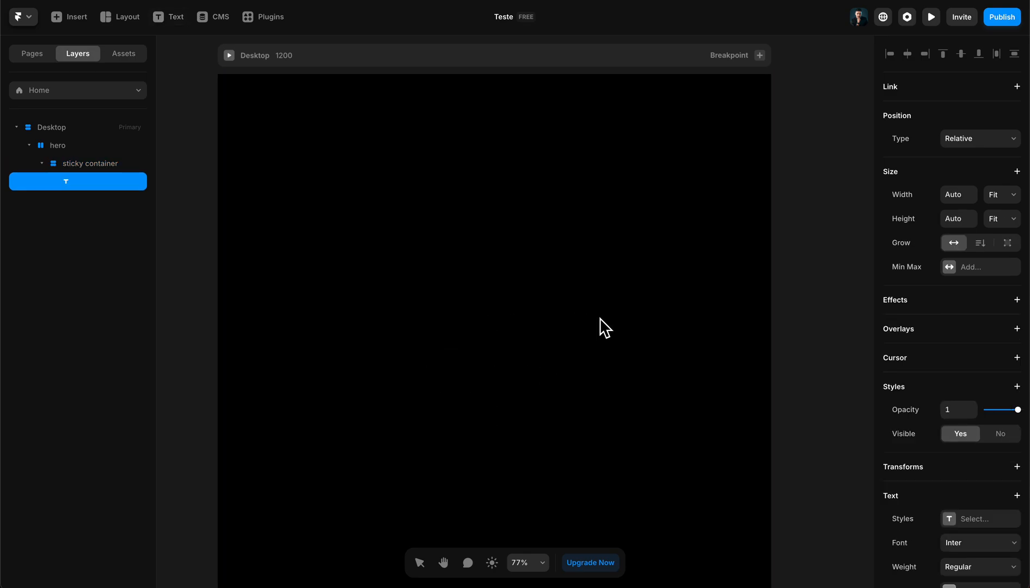
pyautogui.write('coringa-1')
pyautogui.hotkey('ctrl', 'z')
# - Copy the opening of "What is Lorem Ipsum?" through "scrambled it to make" from the Lorem Ipsum website and paste it into the Framer text layer
pyautogui.click(336, 0)
pyautogui.scroll(-1, 371, 243)
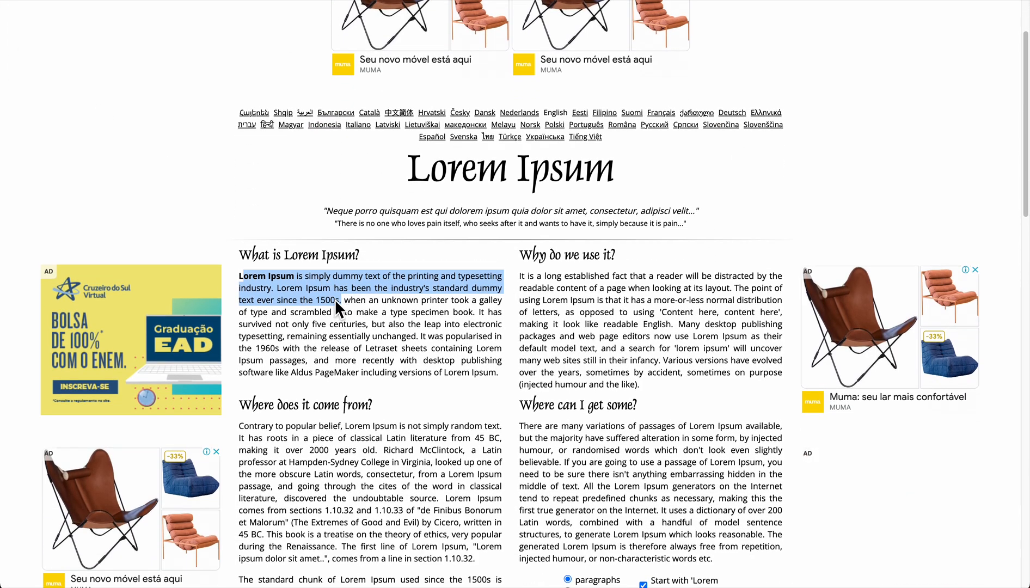
pyautogui.click(333, 306)
pyautogui.scroll(-3, 333, 303)
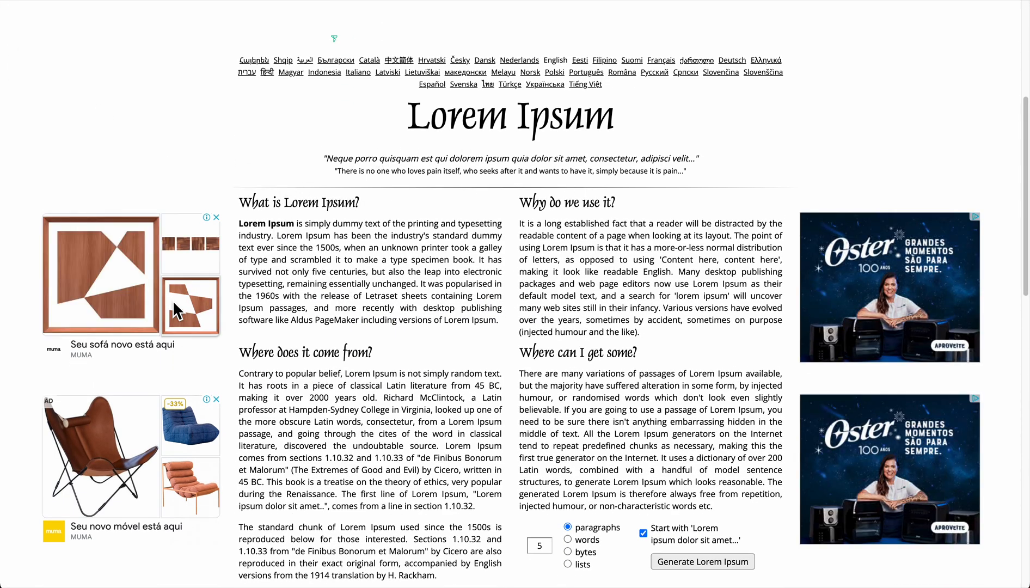
pyautogui.moveTo(408, 116); pyautogui.dragTo(654, 143)
pyautogui.click(636, 136)
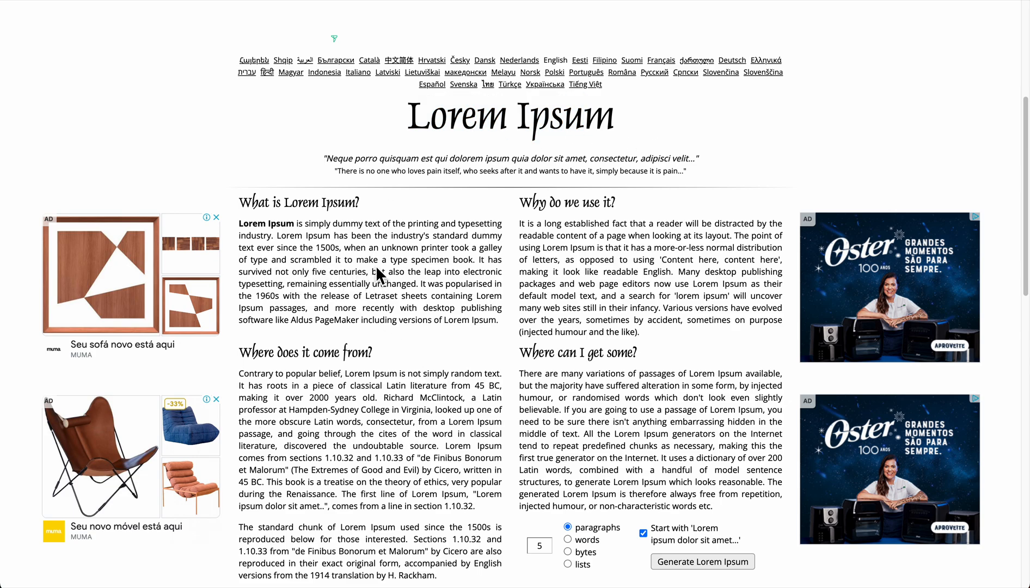
pyautogui.moveTo(379, 263); pyautogui.dragTo(242, 228)
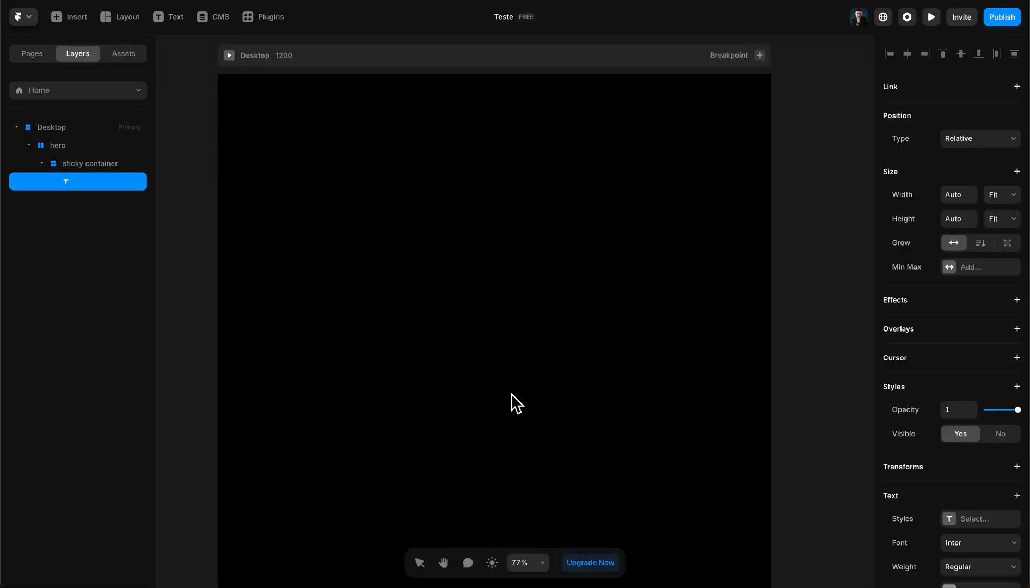
pyautogui.hotkey('ctrl', 'v')
pyautogui.press('Escape')
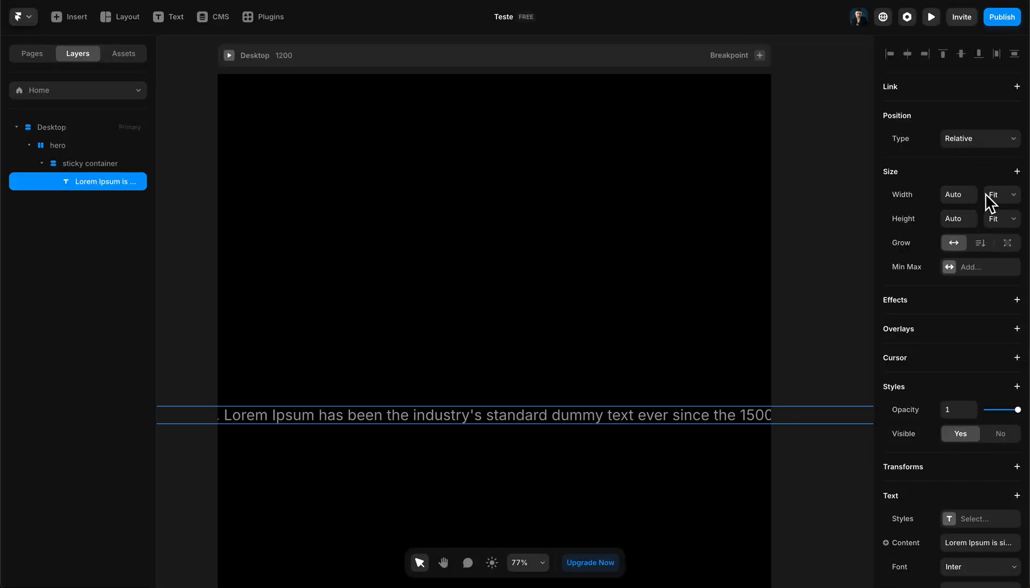
# - Give the text layer a fixed width of 500 and stretch it to about 718 wide
pyautogui.click(1014, 197)
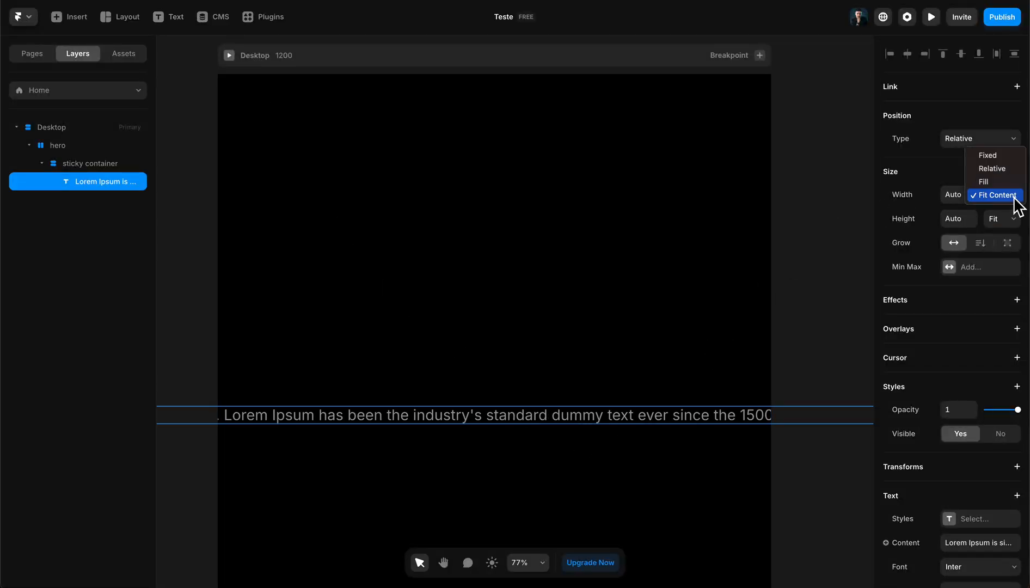
pyautogui.click(1000, 156)
pyautogui.click(959, 195)
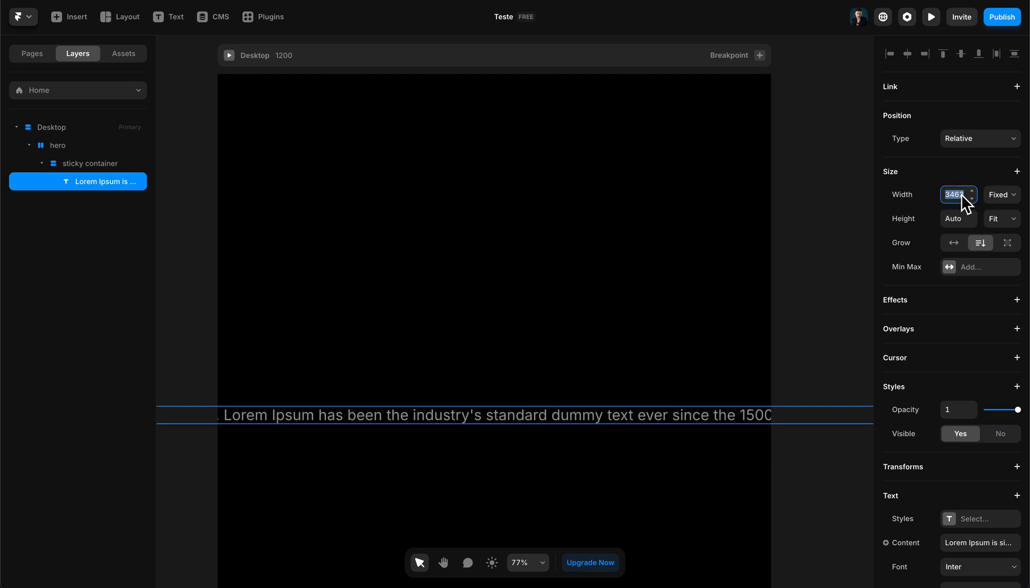
pyautogui.write('500')
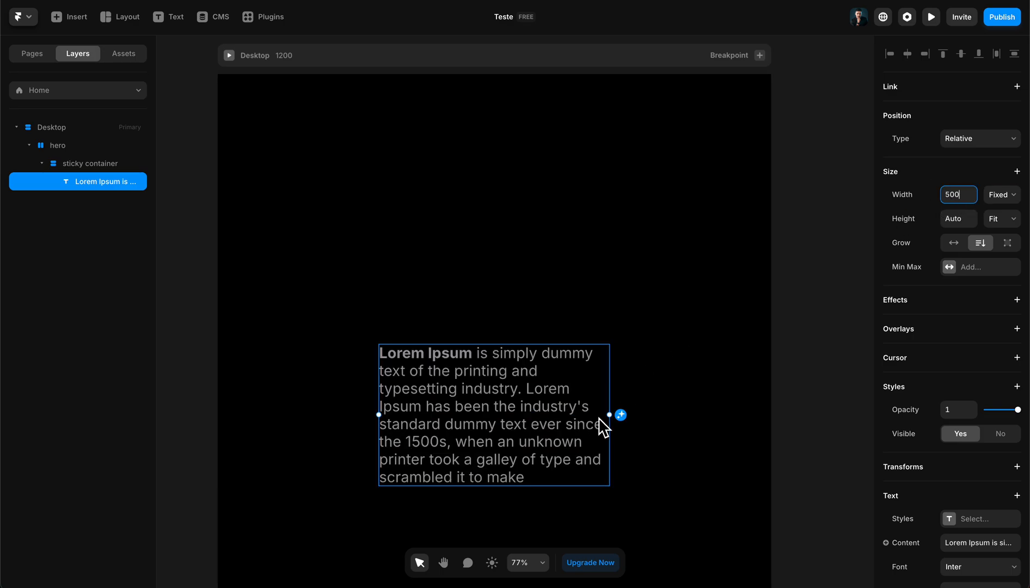
pyautogui.moveTo(614, 424); pyautogui.dragTo(718, 437)
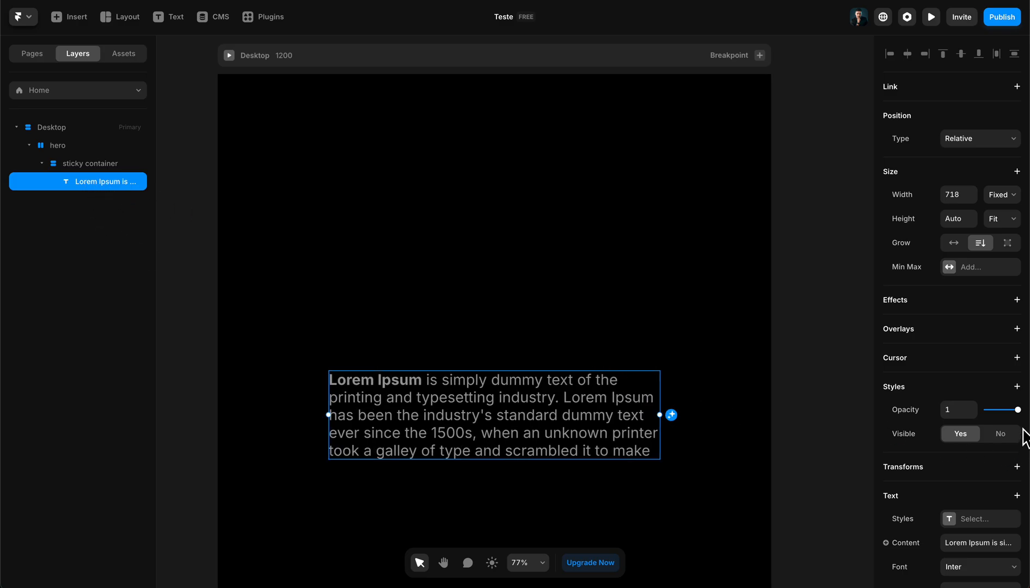
# - Change the paragraph's text color to the grey #8C8C8C
pyautogui.scroll(-5, 988, 384)
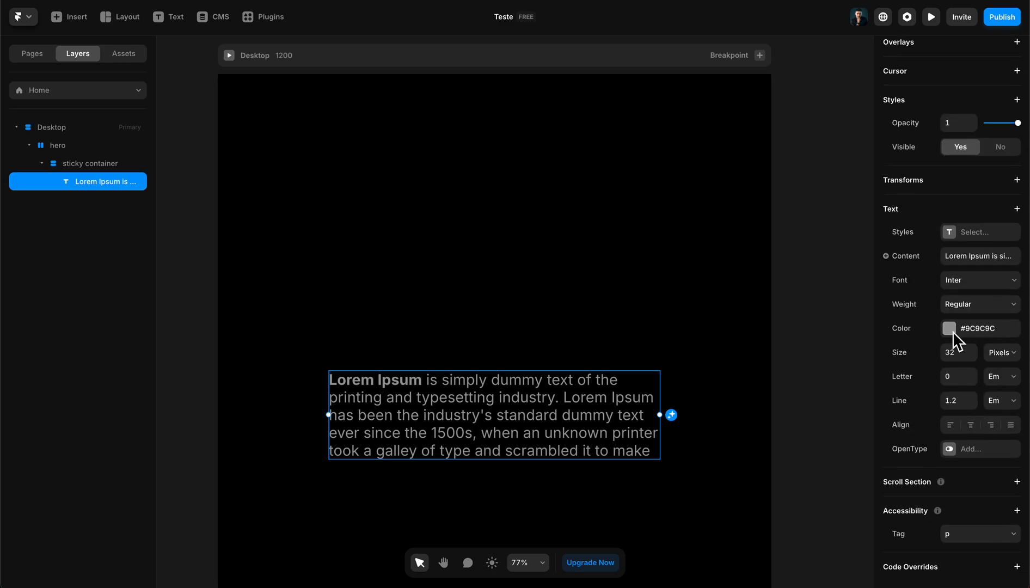
pyautogui.click(949, 328)
pyautogui.moveTo(814, 398); pyautogui.dragTo(643, 512)
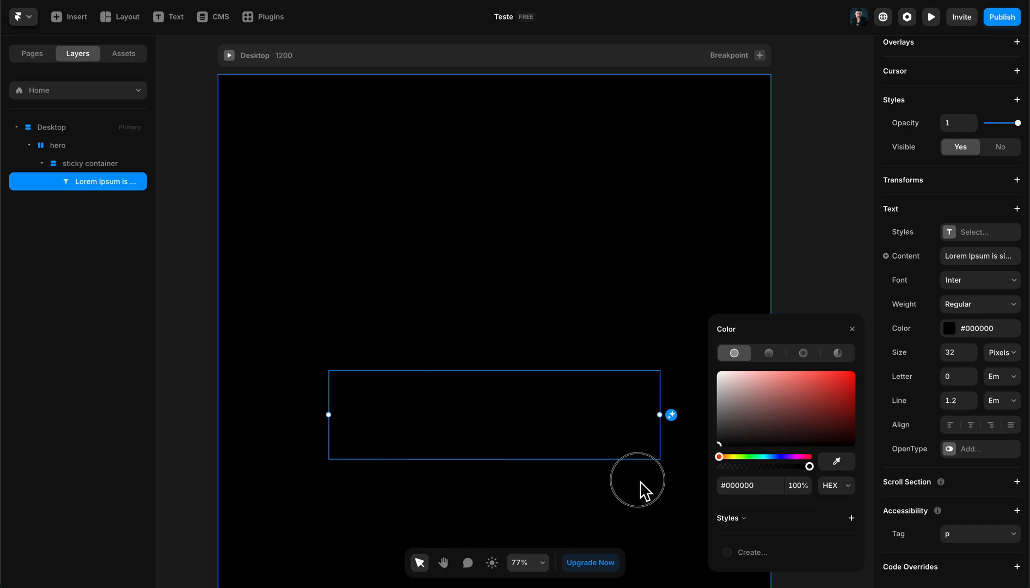
pyautogui.moveTo(619, 452); pyautogui.dragTo(606, 407)
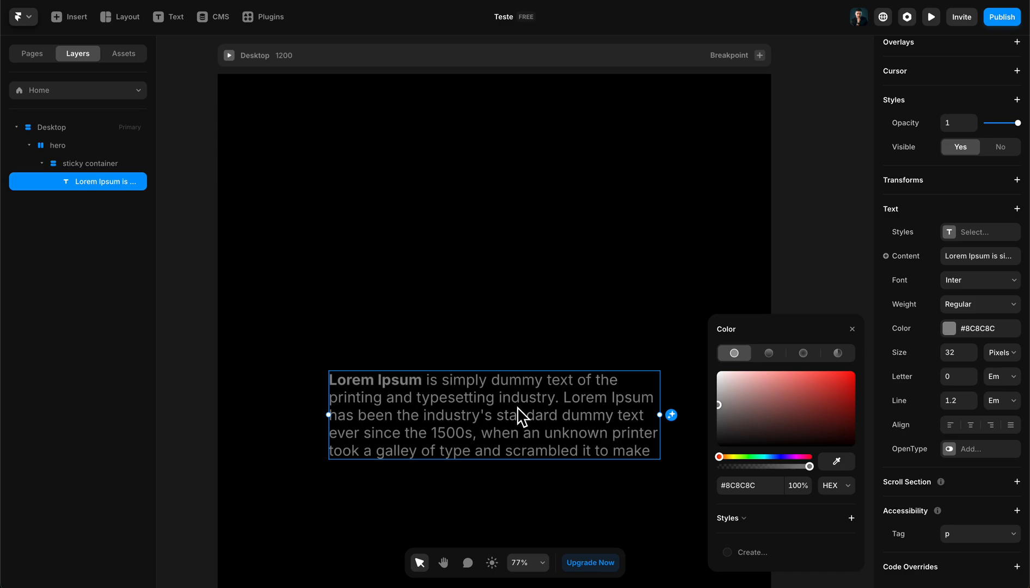
pyautogui.scroll(-2, 518, 407)
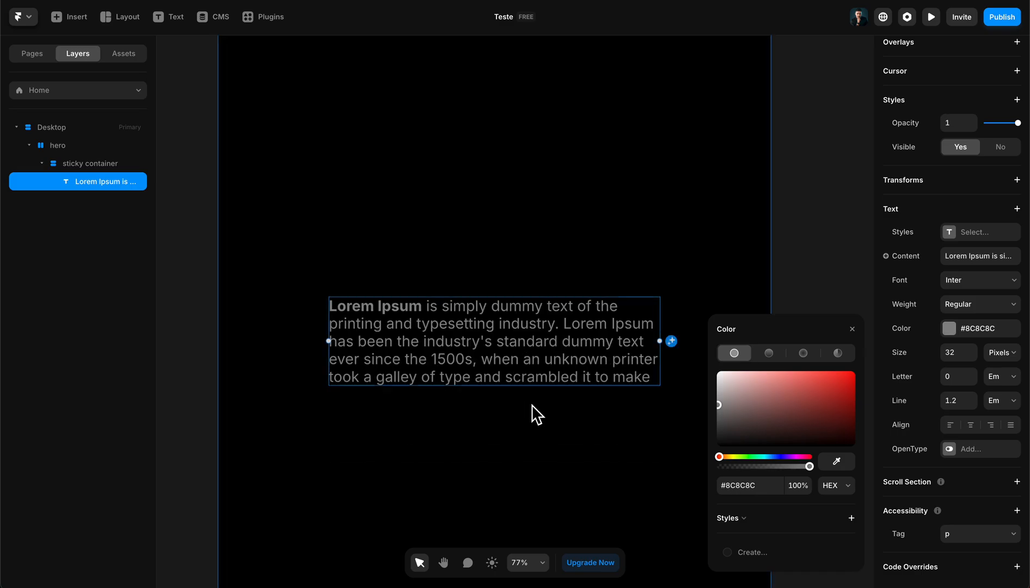
pyautogui.click(519, 250)
pyautogui.click(541, 338)
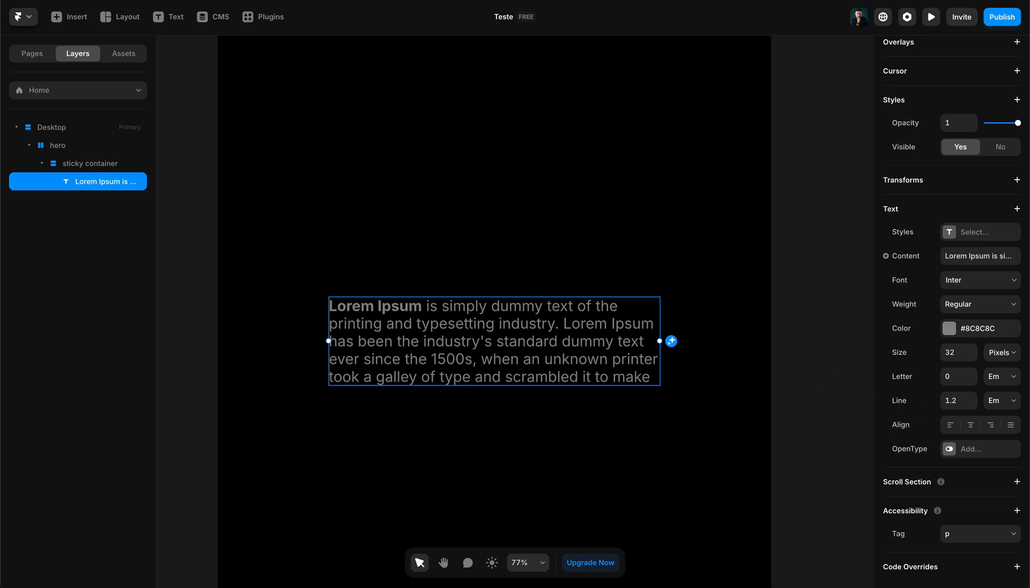
# - Review the size and layout settings of the sticky container and hero layers
pyautogui.click(979, 537)
pyautogui.click(924, 454)
pyautogui.scroll(4, 514, 399)
pyautogui.click(517, 383)
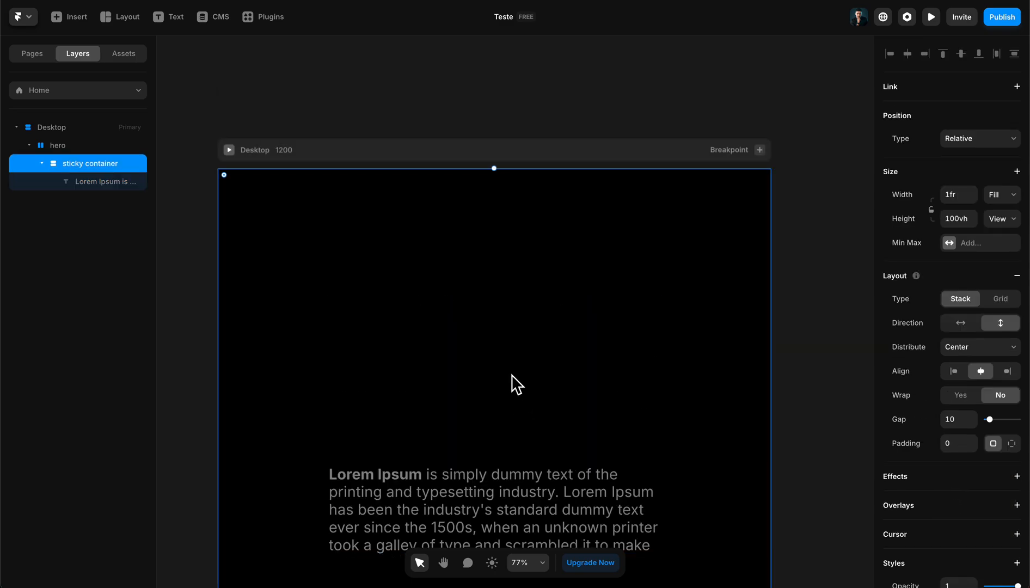
pyautogui.scroll(-5, 517, 384)
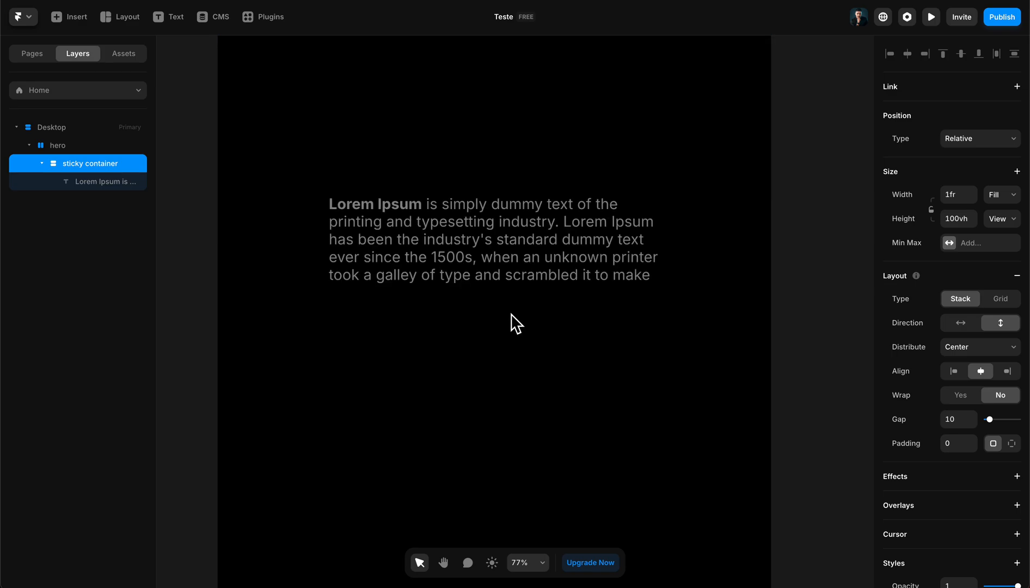
pyautogui.scroll(5, 516, 324)
pyautogui.click(53, 146)
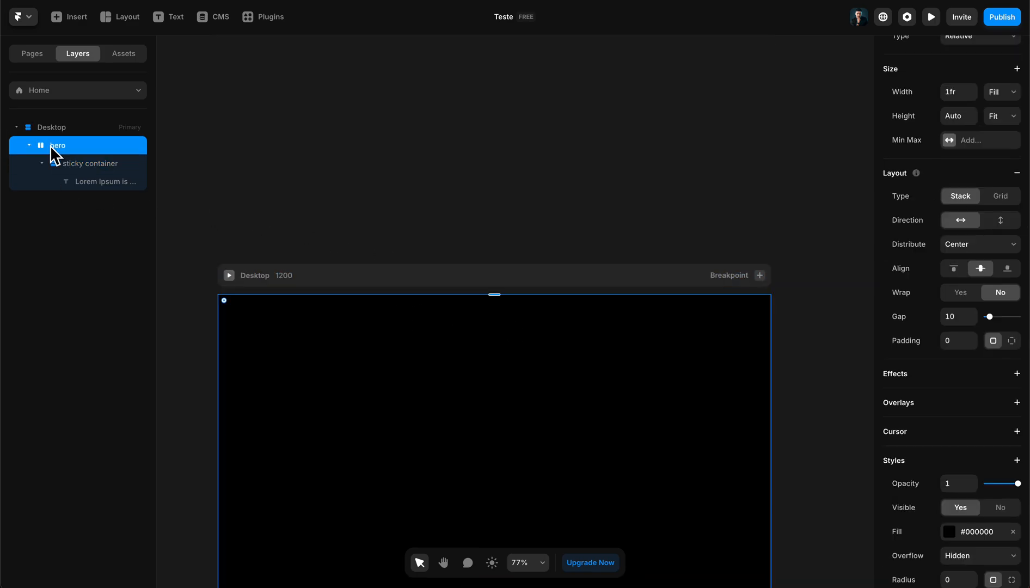
pyautogui.click(111, 165)
pyautogui.scroll(-4, 477, 269)
# - Set the hero stack's distribution to Start
pyautogui.click(60, 152)
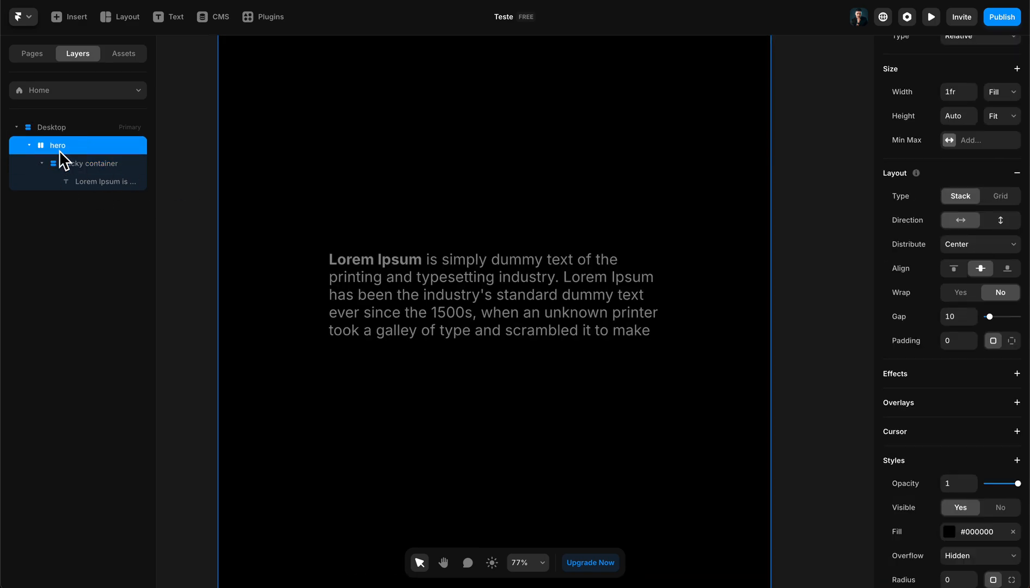
pyautogui.scroll(1, 988, 318)
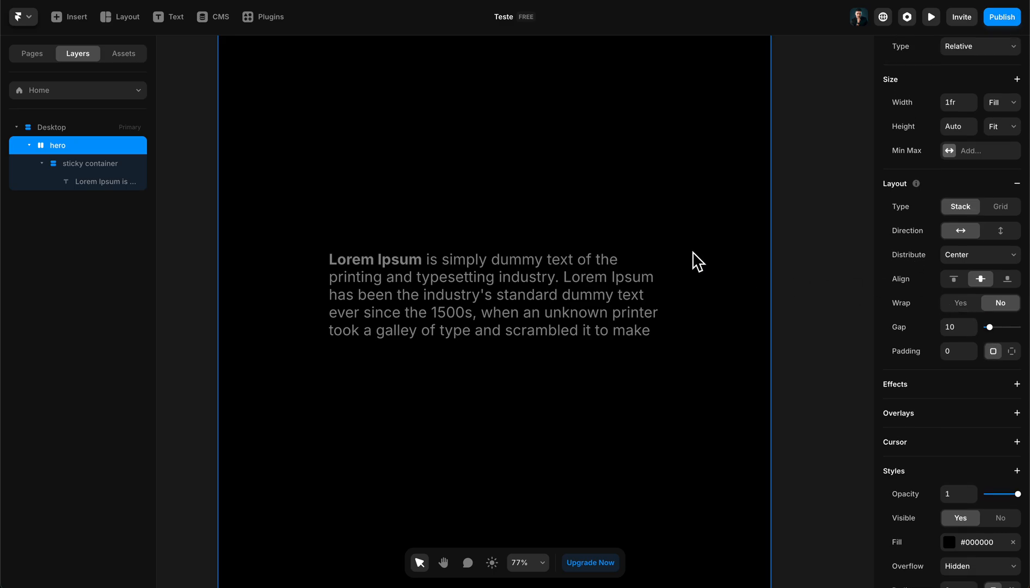
pyautogui.click(956, 254)
pyautogui.click(955, 246)
# - Preview the page and check how the paragraph behaves while scrolling up and down
pyautogui.click(81, 164)
pyautogui.click(931, 17)
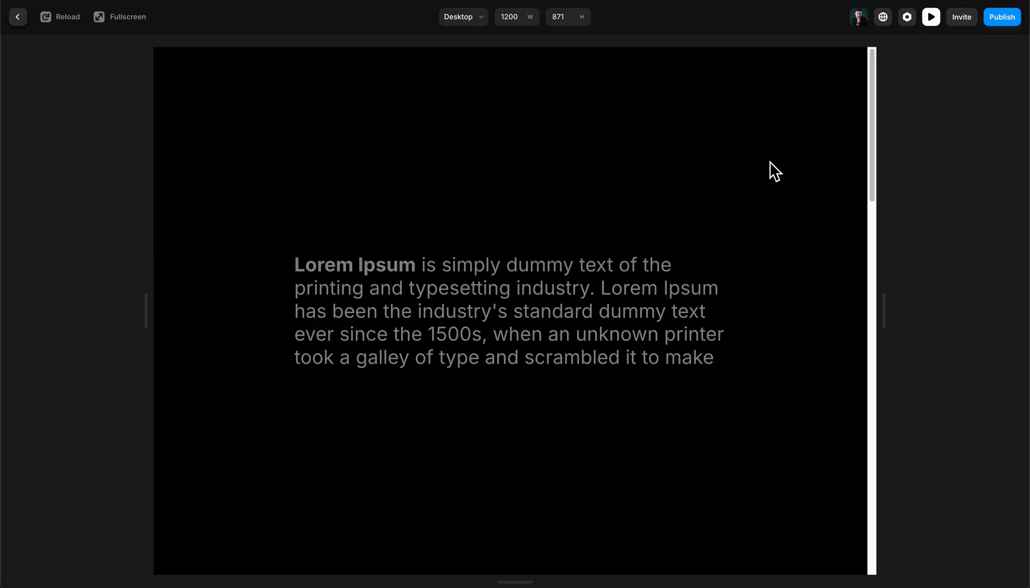
pyautogui.scroll(-5, 690, 271)
pyautogui.scroll(5, 710, 317)
pyautogui.scroll(-5, 707, 332)
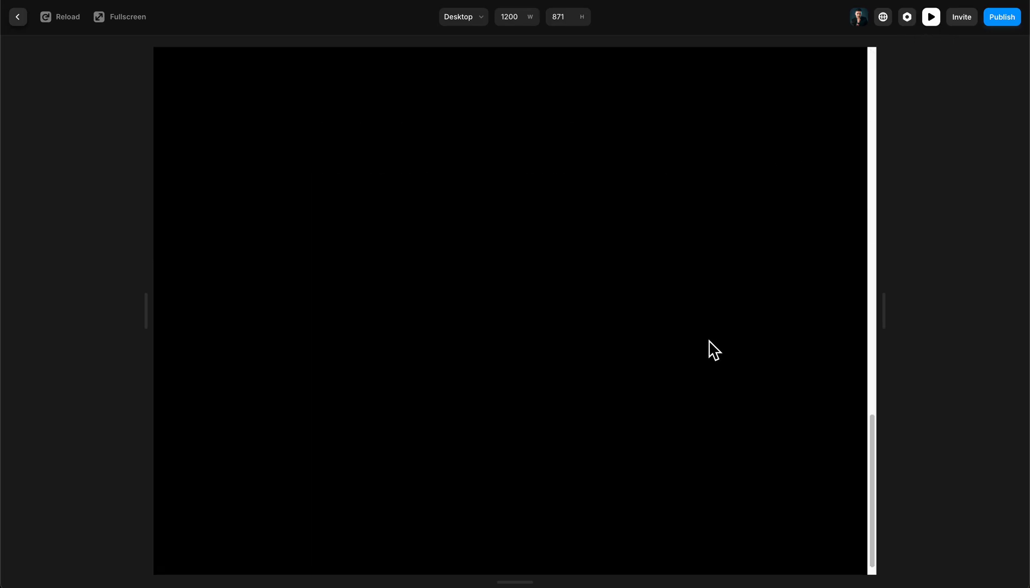
# - Scroll through the preview again to check the paragraph's movement, and return to the editor canvas
pyautogui.scroll(5, 696, 338)
pyautogui.scroll(-5, 687, 340)
pyautogui.scroll(5, 696, 345)
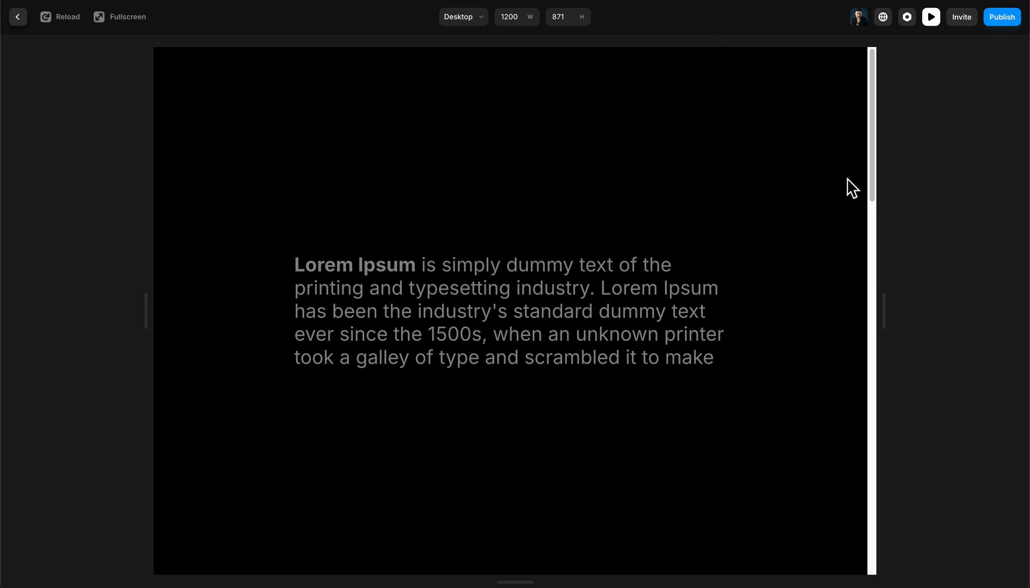
pyautogui.click(931, 18)
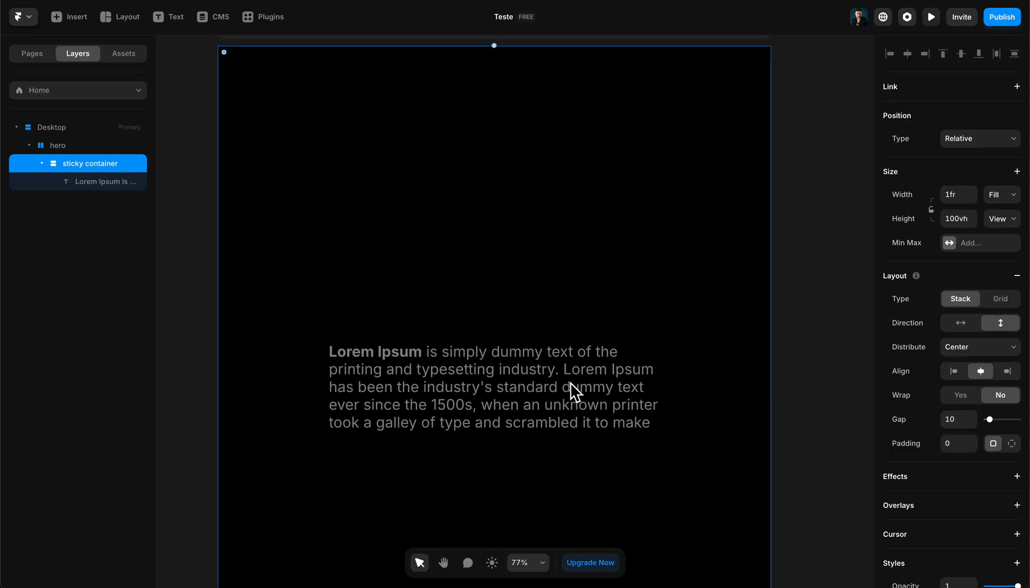
# - Set the sticky container's position type to Sticky
pyautogui.click(88, 185)
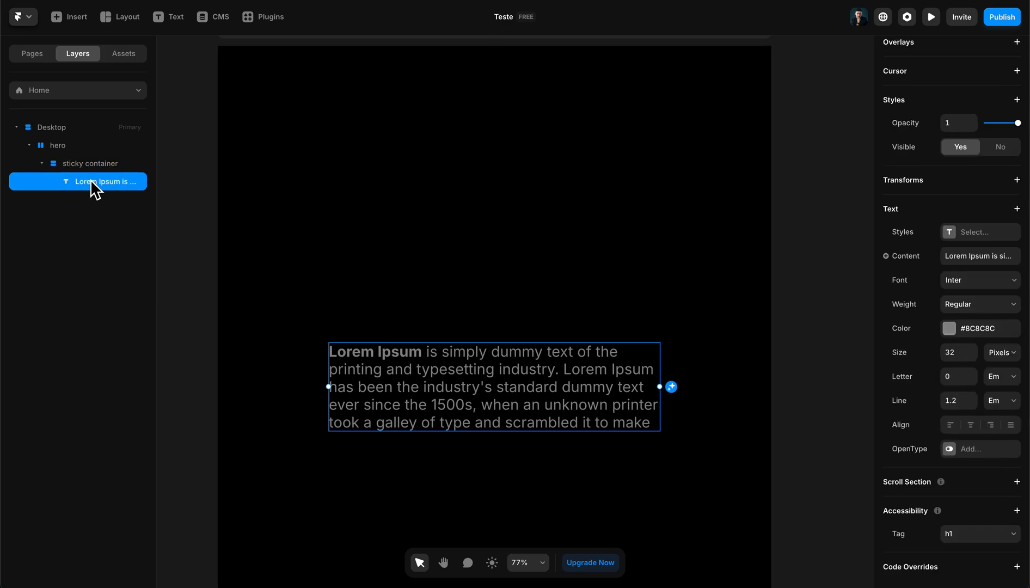
pyautogui.scroll(5, 940, 246)
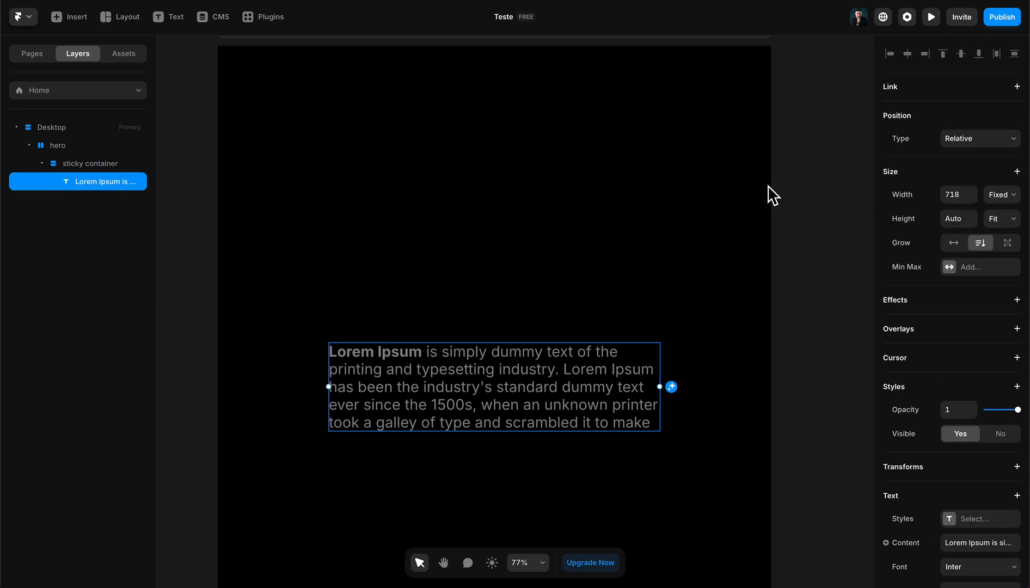
pyautogui.click(100, 163)
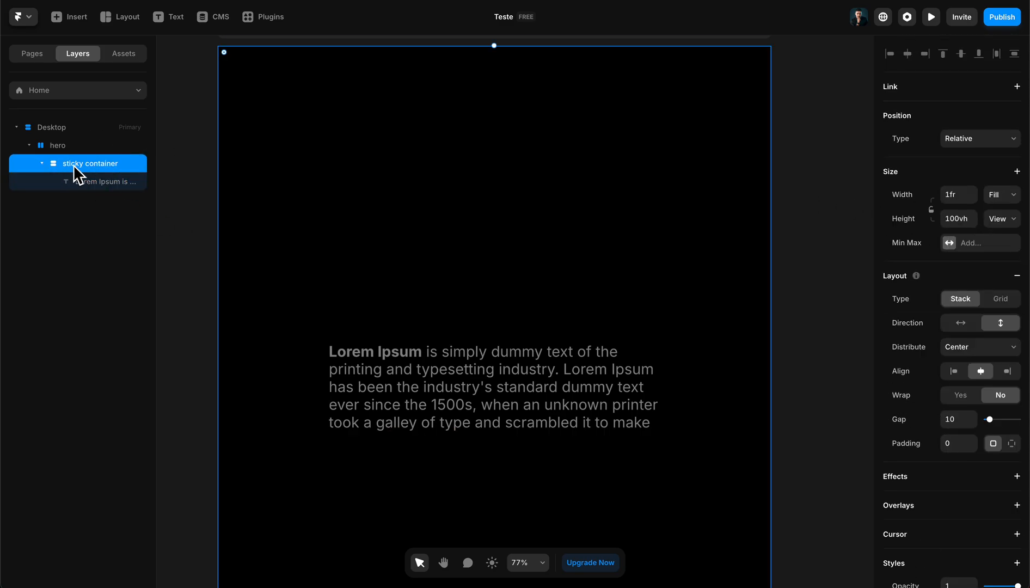
pyautogui.click(981, 142)
pyautogui.click(977, 167)
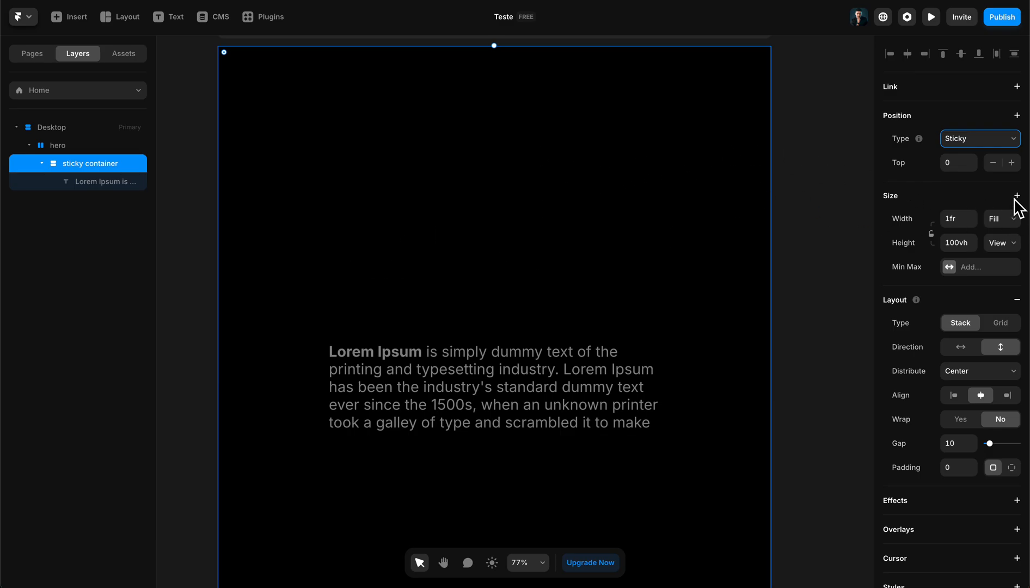
# - Set the overflow of both the sticky container and the hero stack to Visible
pyautogui.scroll(-6, 988, 282)
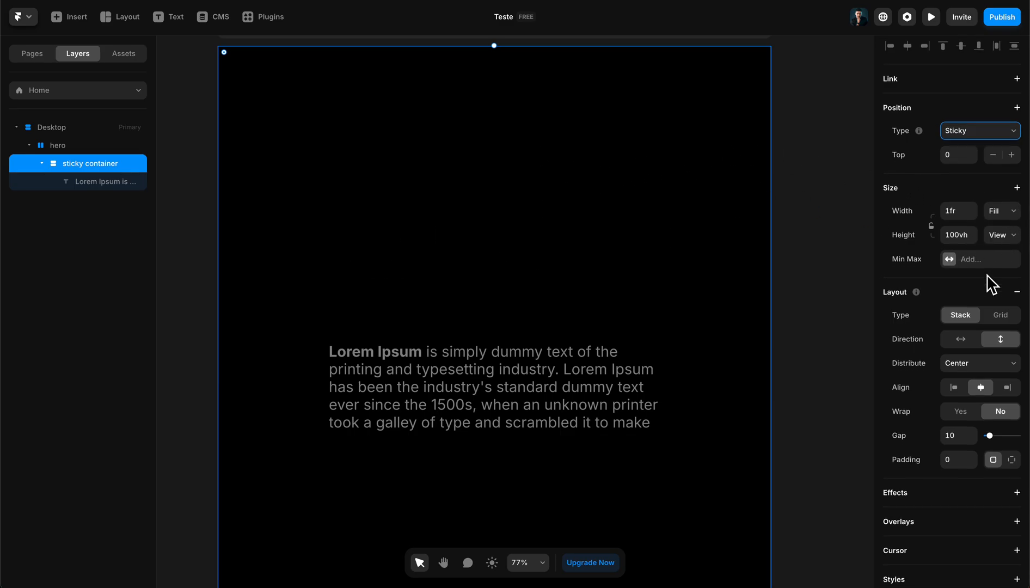
pyautogui.scroll(-1, 925, 360)
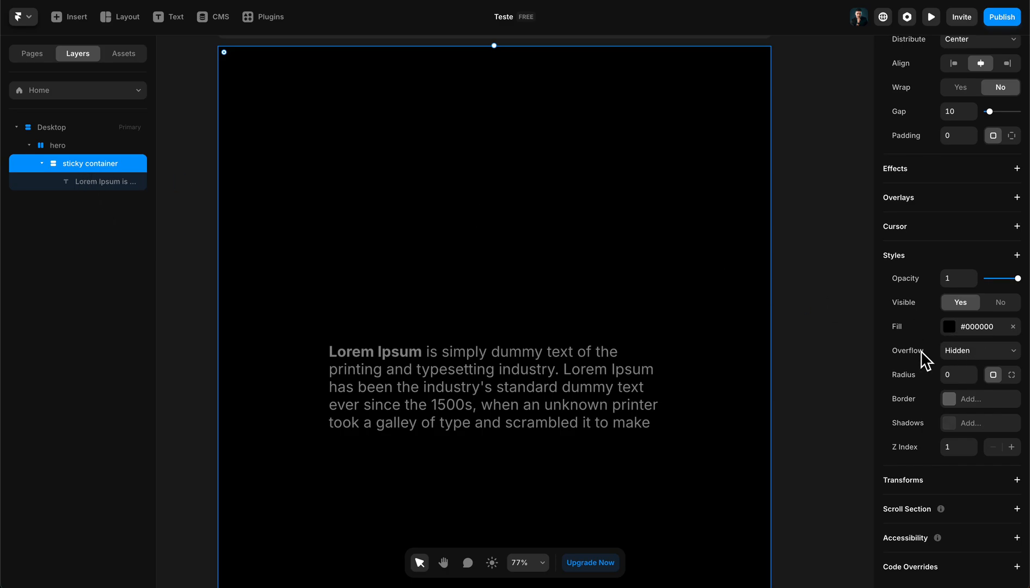
pyautogui.click(965, 354)
pyautogui.click(964, 365)
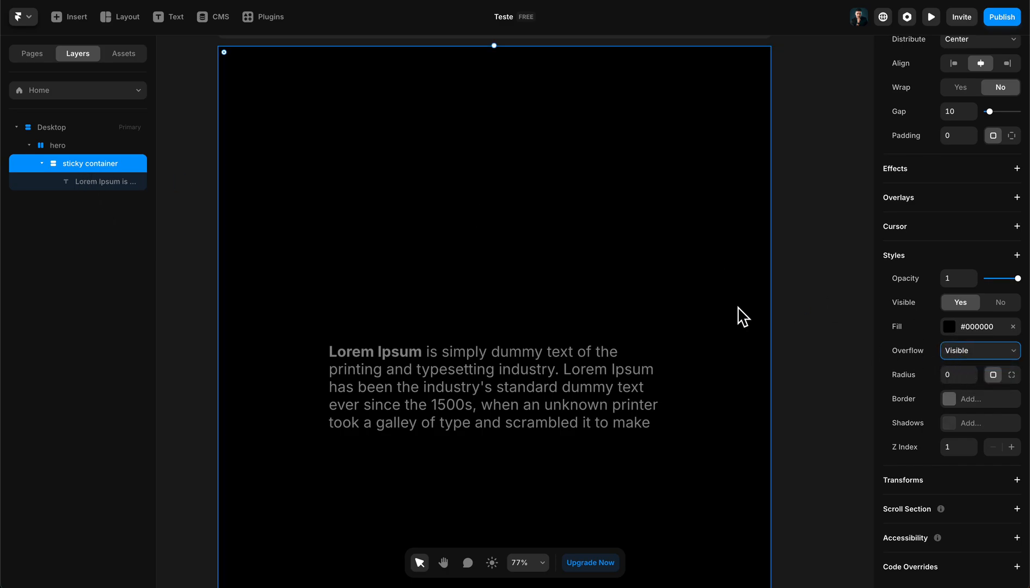
pyautogui.click(83, 145)
pyautogui.scroll(-1, 1011, 384)
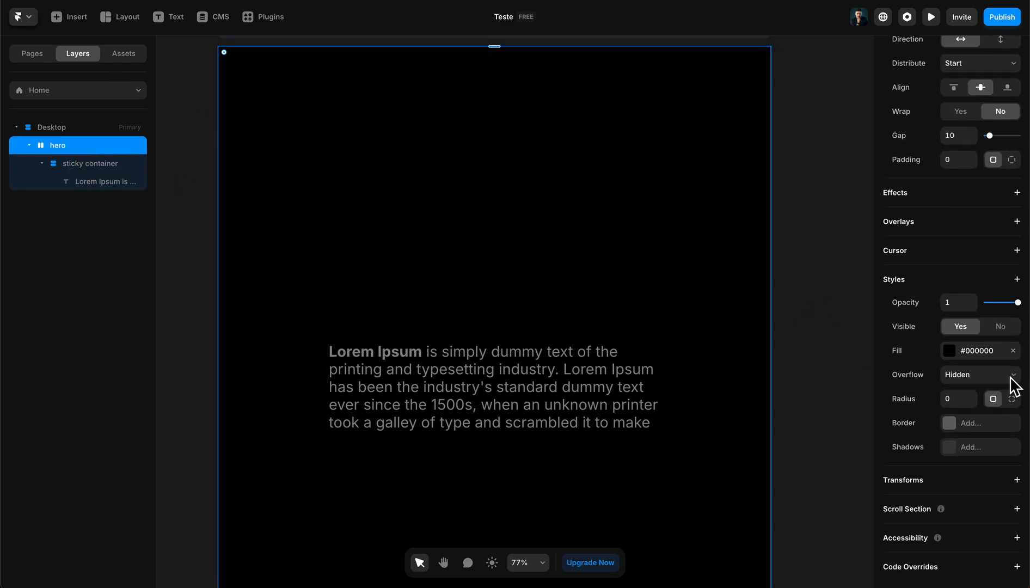
pyautogui.click(1010, 376)
pyautogui.click(996, 389)
# - Check the Desktop breakpoint's settings and preview the page, scrolling up and down to test the sticky container
pyautogui.click(79, 124)
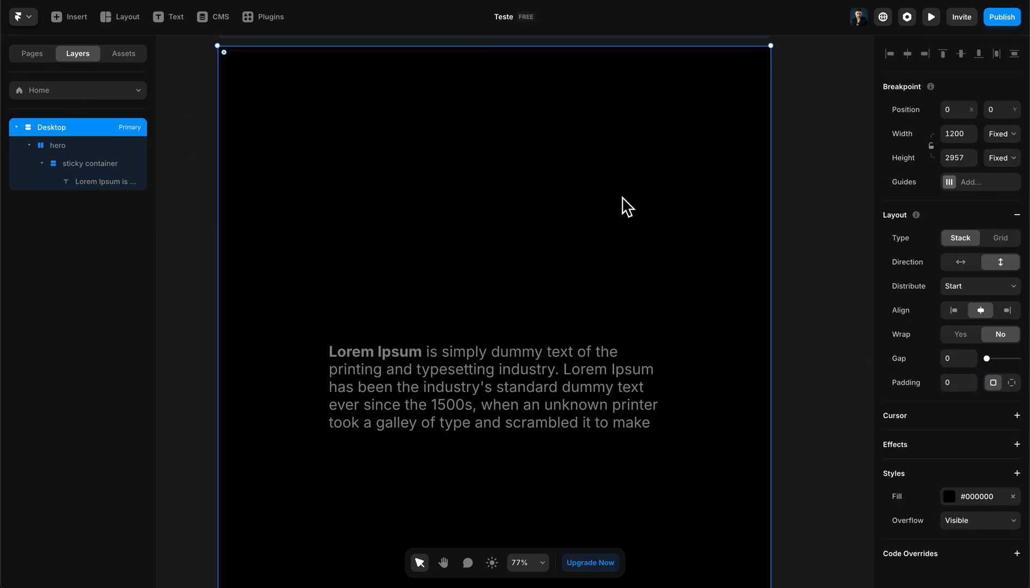
pyautogui.rightClick(949, 455)
pyautogui.click(904, 410)
pyautogui.click(936, 24)
pyautogui.scroll(-10, 811, 150)
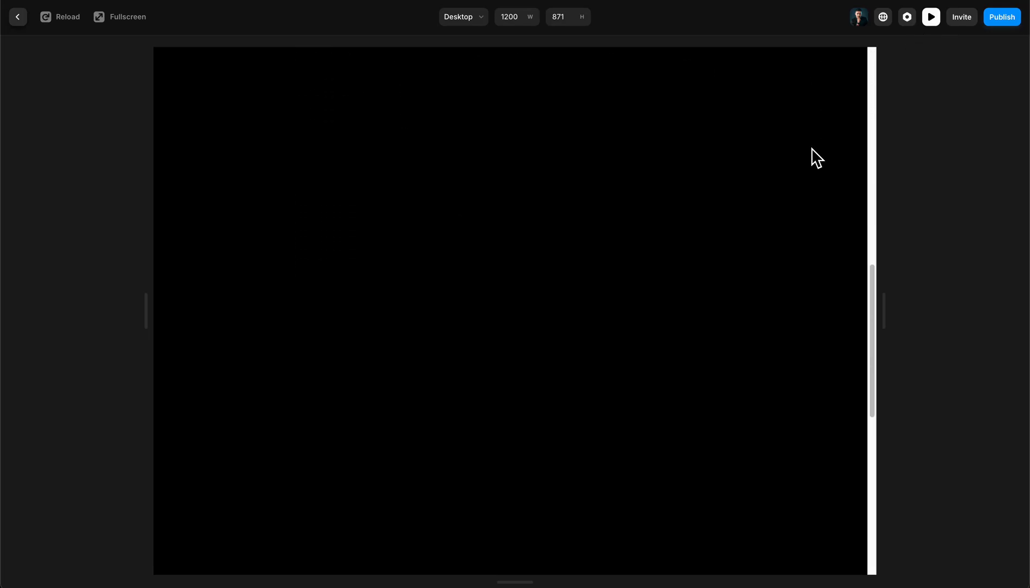
pyautogui.scroll(10, 811, 150)
pyautogui.scroll(-5, 816, 155)
pyautogui.scroll(5, 816, 152)
pyautogui.click(930, 20)
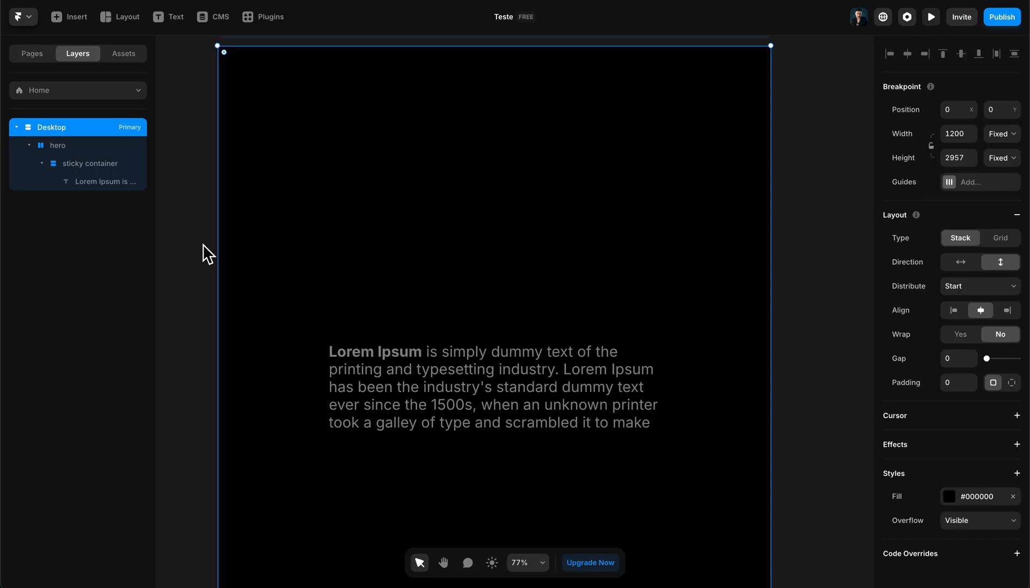
# - Review the position, size and overflow settings of the sticky container, hero and Desktop layers
pyautogui.click(54, 166)
pyautogui.scroll(6, 935, 237)
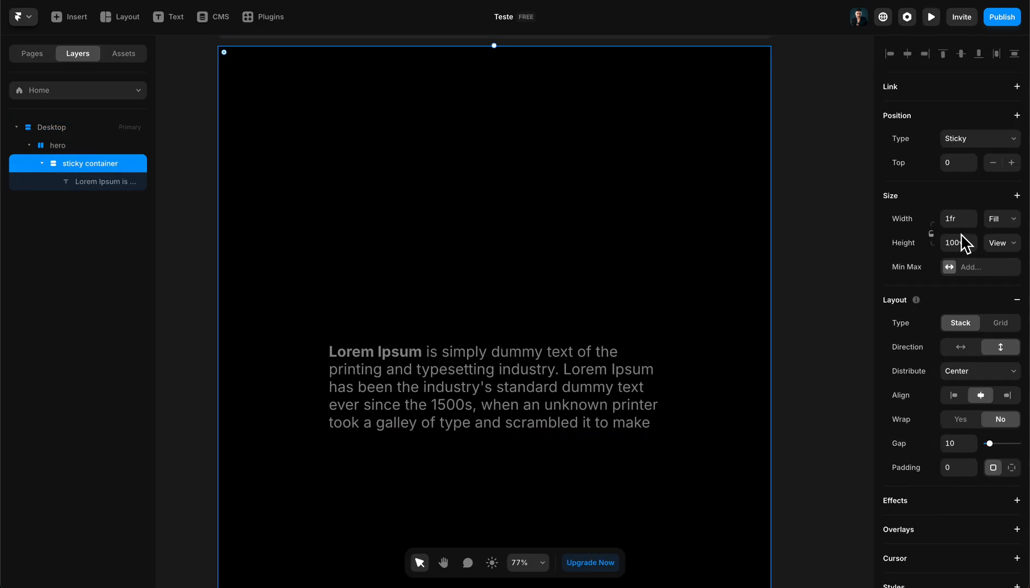
pyautogui.scroll(-5, 969, 251)
pyautogui.scroll(-1, 974, 257)
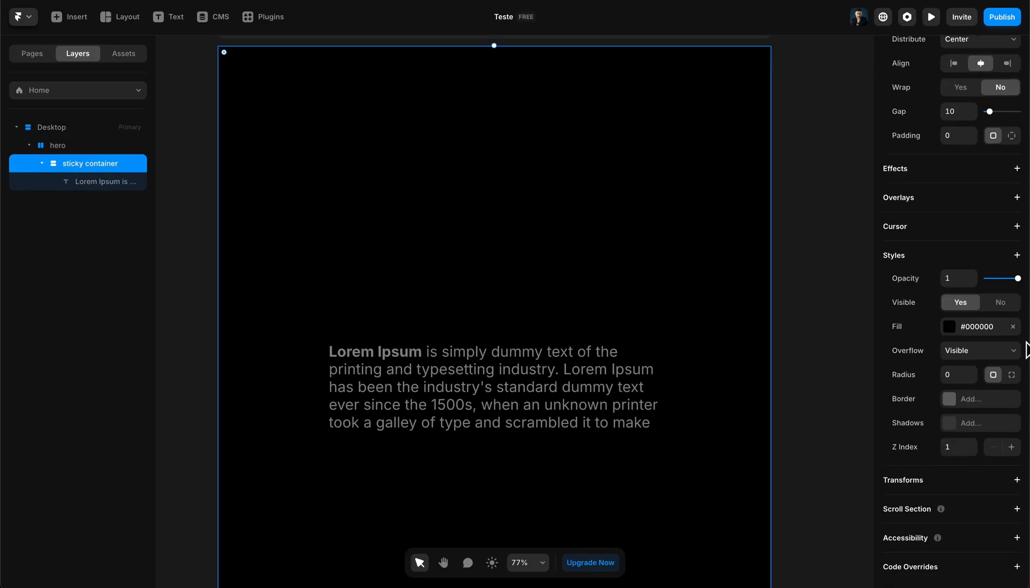
pyautogui.click(81, 148)
pyautogui.click(52, 130)
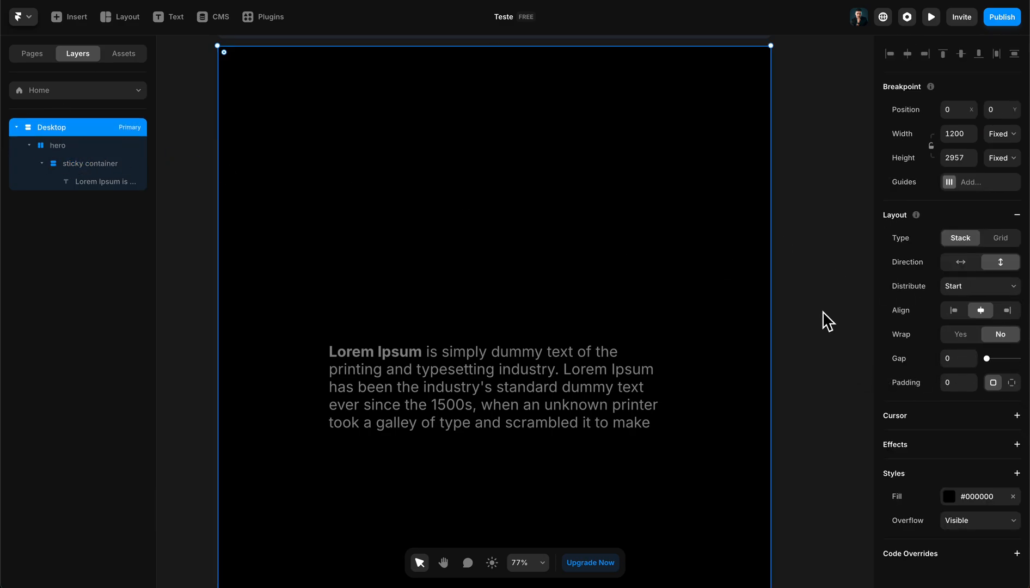
pyautogui.scroll(-2, 498, 260)
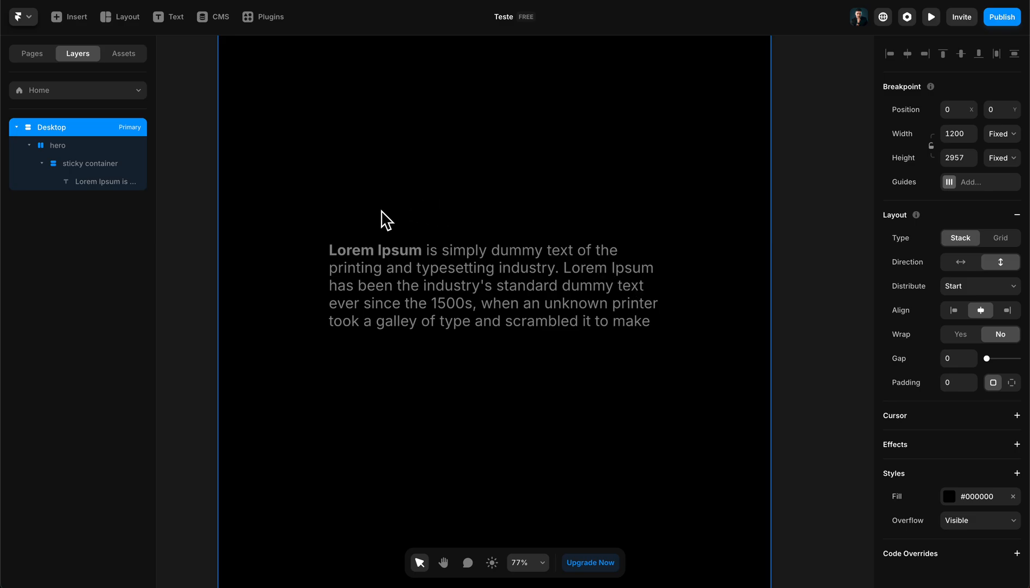
pyautogui.scroll(2, 357, 259)
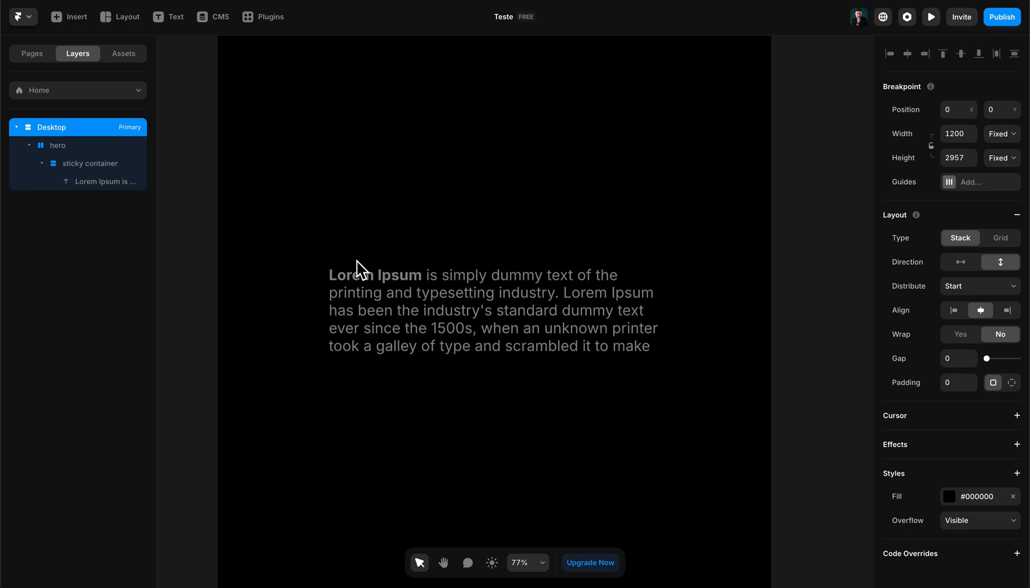
pyautogui.scroll(-8, 378, 235)
pyautogui.scroll(5, 386, 239)
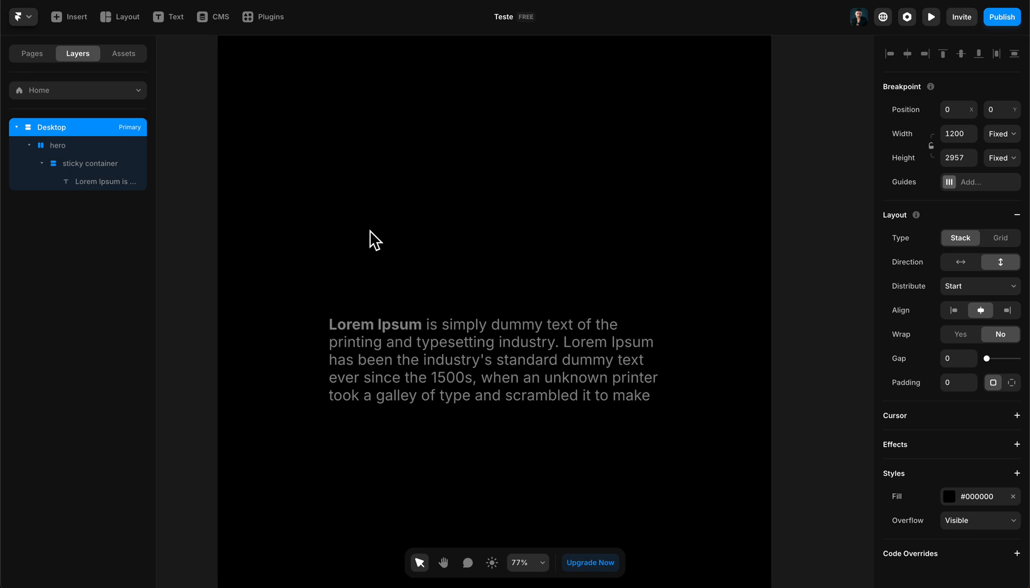
pyautogui.scroll(1, 355, 233)
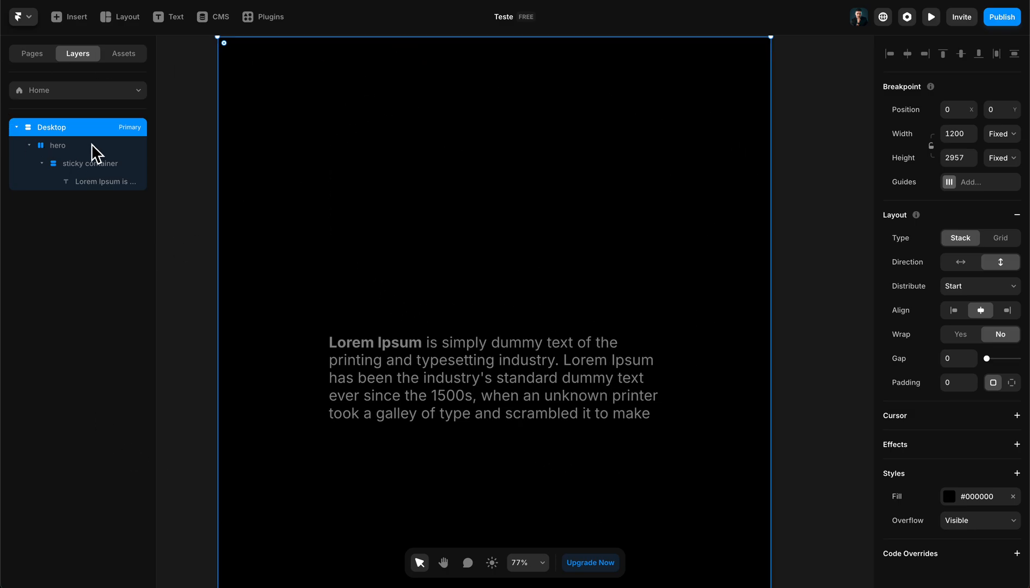
# - Draw a frame about 577 by 234 px in the black area below the paragraph
pyautogui.click(72, 145)
pyautogui.scroll(-4, 303, 172)
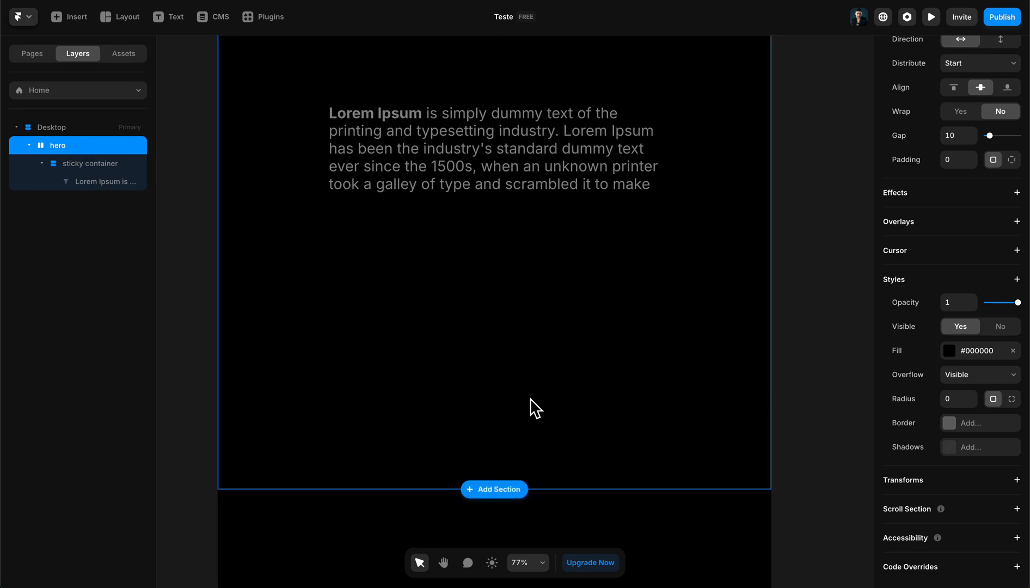
pyautogui.press('f')
pyautogui.scroll(-2, 367, 471)
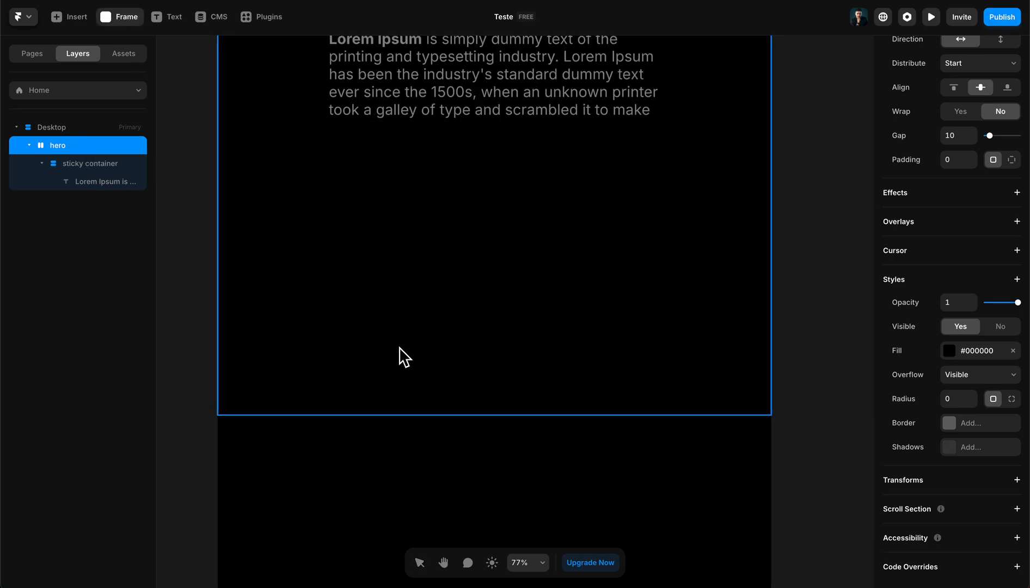
pyautogui.moveTo(349, 302); pyautogui.dragTo(618, 418)
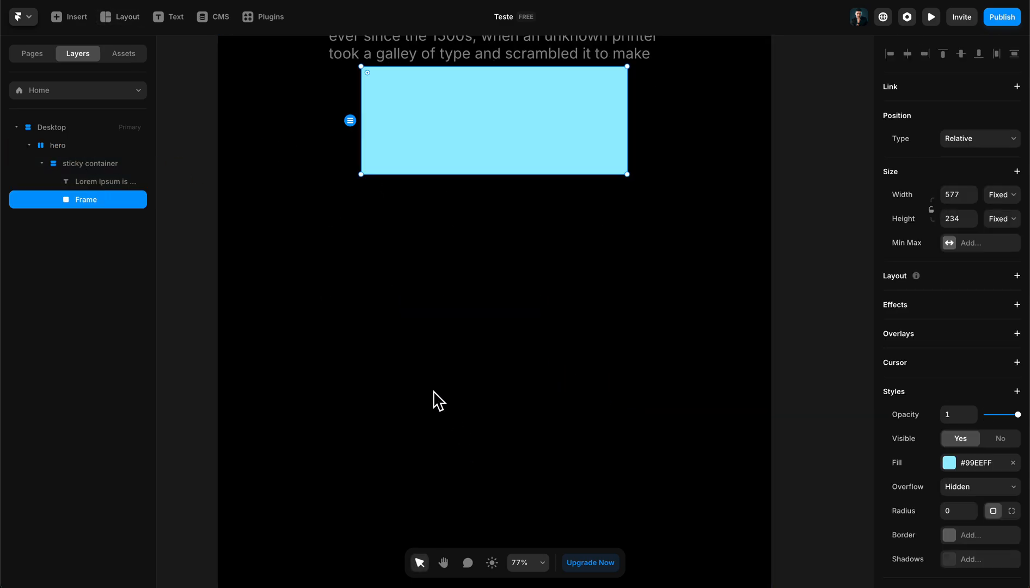
pyautogui.scroll(2, 296, 145)
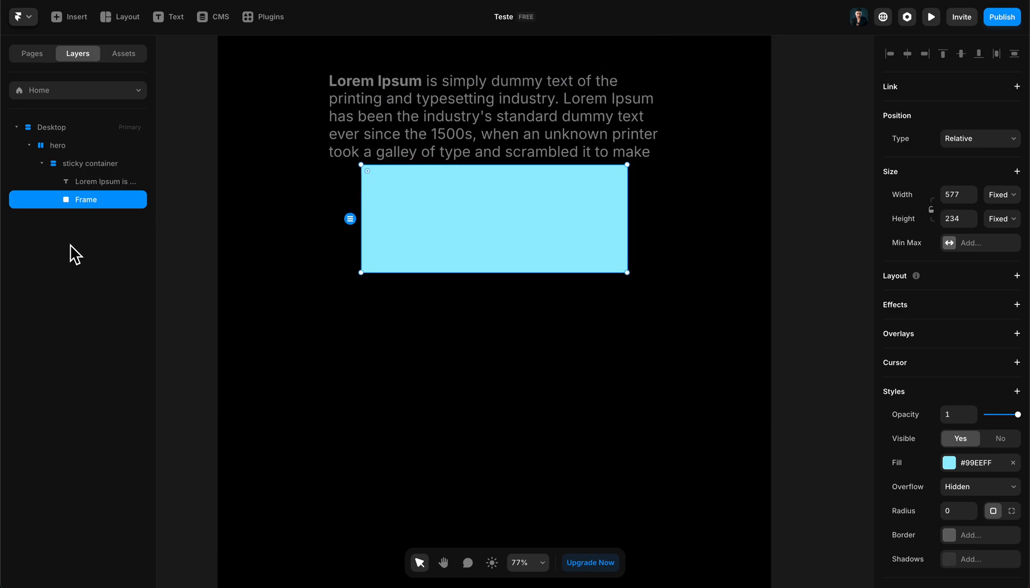
# - Move the frame out of the sticky container directly into hero and set the hero stack's direction to vertical
pyautogui.moveTo(109, 199); pyautogui.dragTo(78, 169)
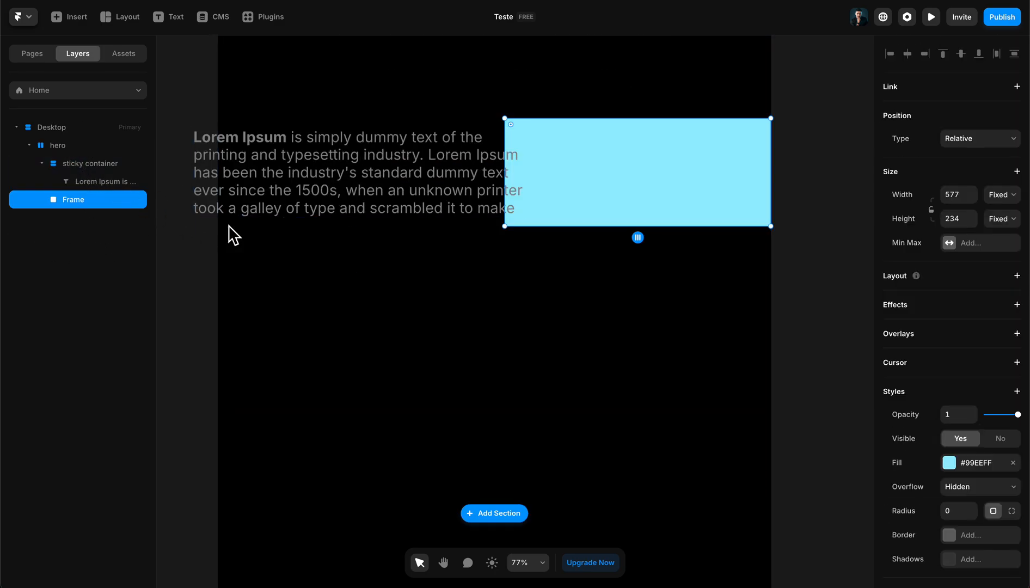
pyautogui.click(55, 159)
pyautogui.click(58, 145)
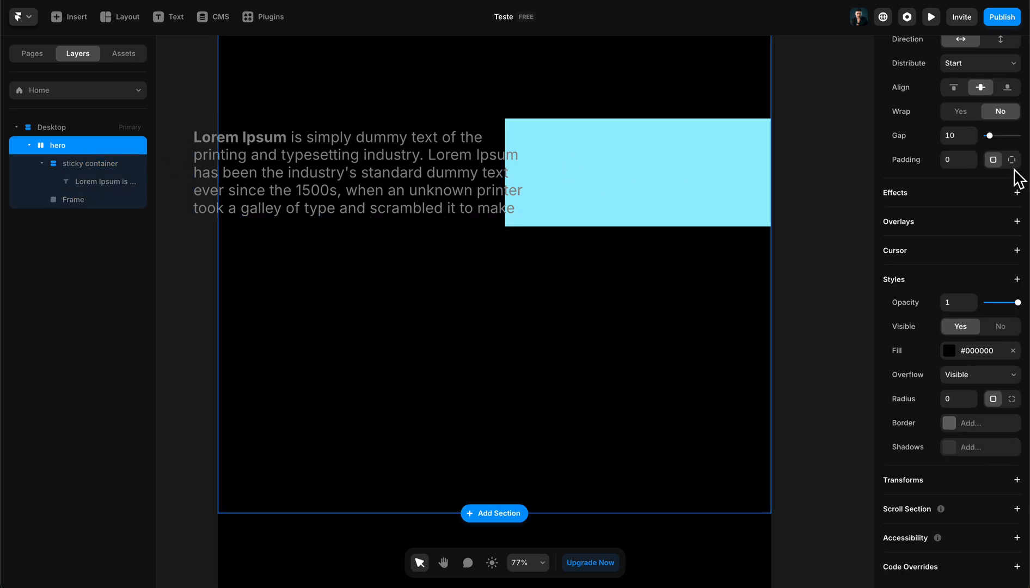
pyautogui.scroll(5, 1004, 179)
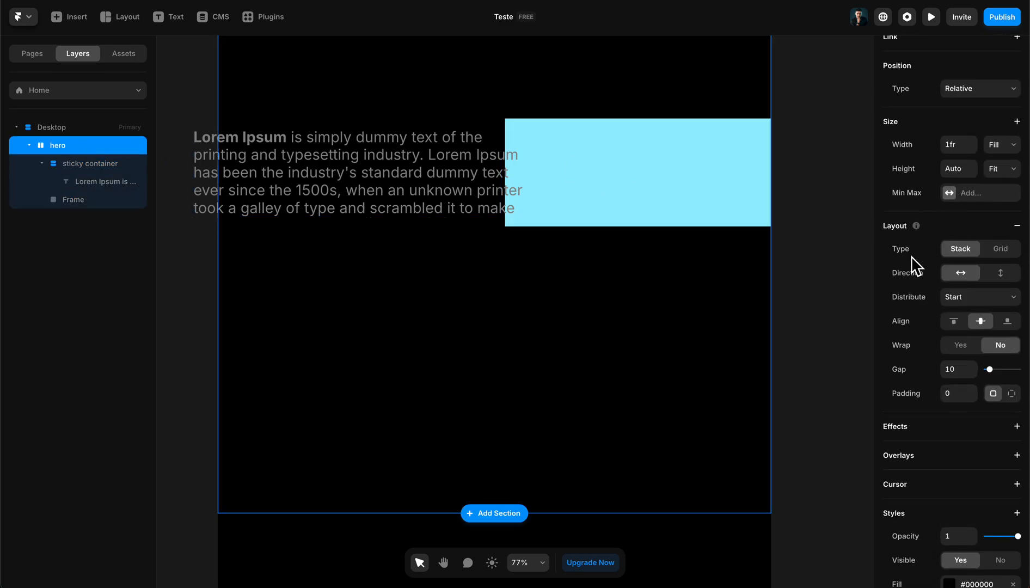
pyautogui.click(1000, 273)
pyautogui.scroll(-2, 496, 276)
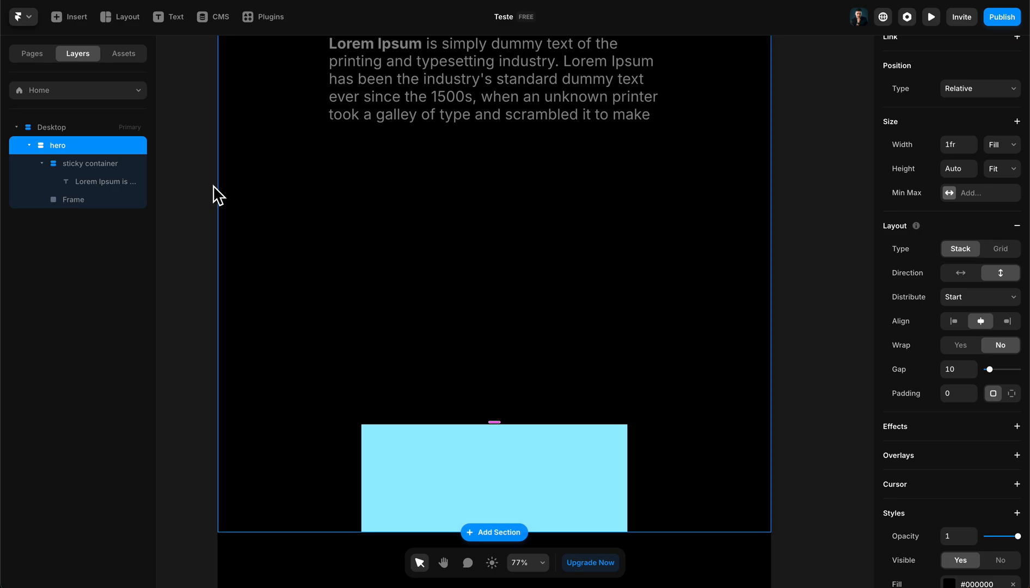
# - Set the frame's width to Fill and its height to 300
pyautogui.click(81, 200)
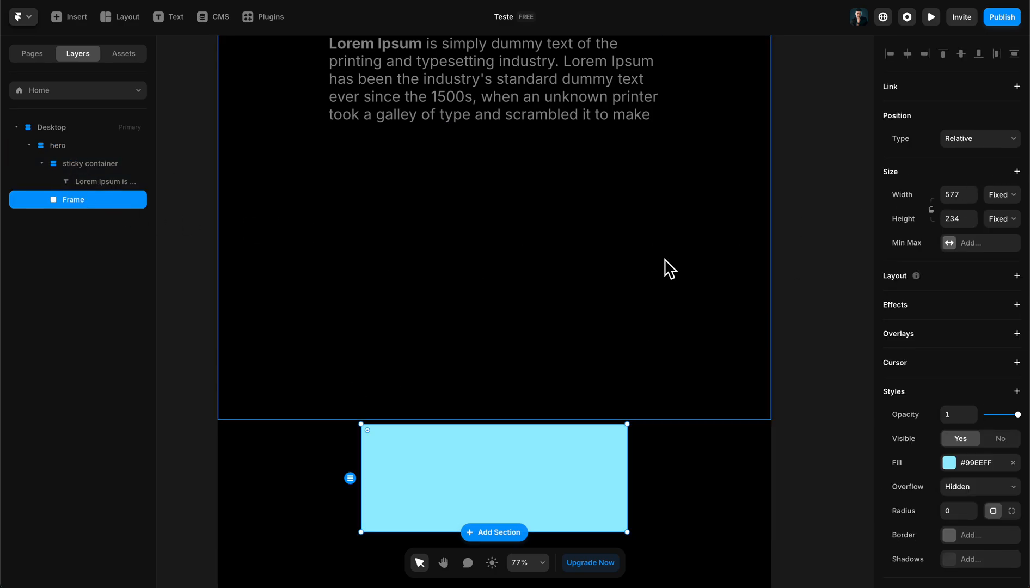
pyautogui.click(1011, 197)
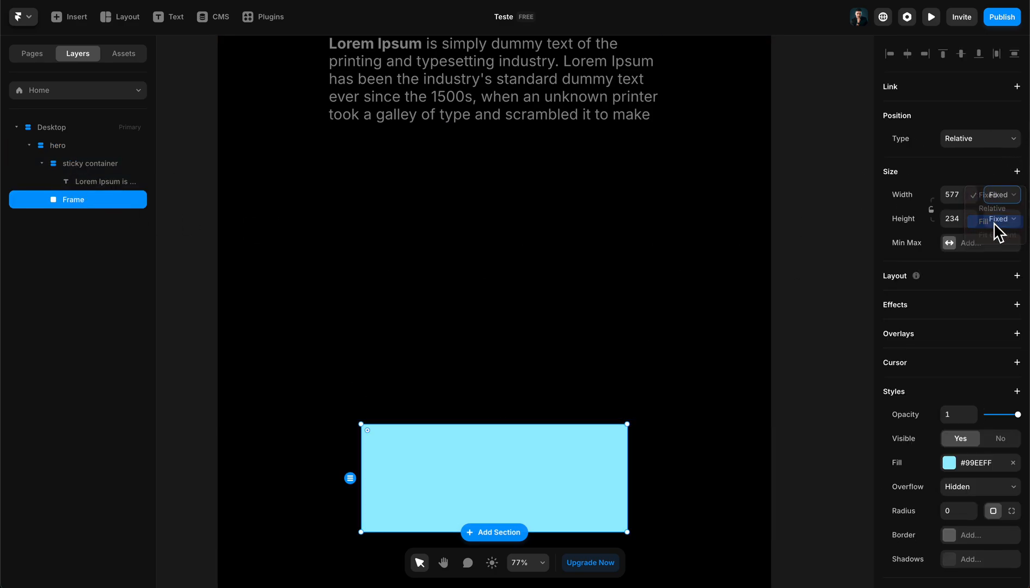
pyautogui.click(990, 222)
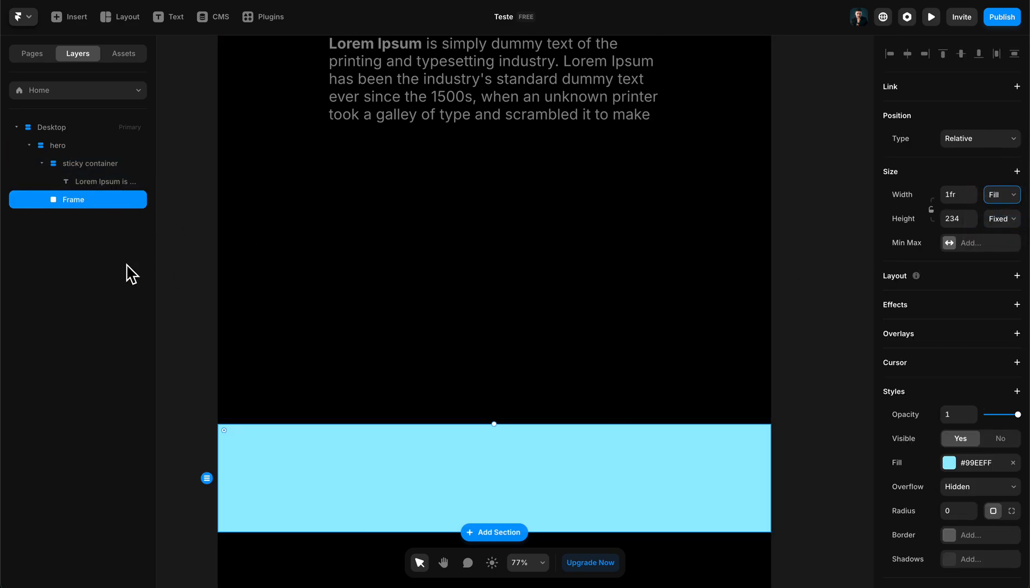
pyautogui.click(966, 216)
pyautogui.write('300')
pyautogui.press('Return')
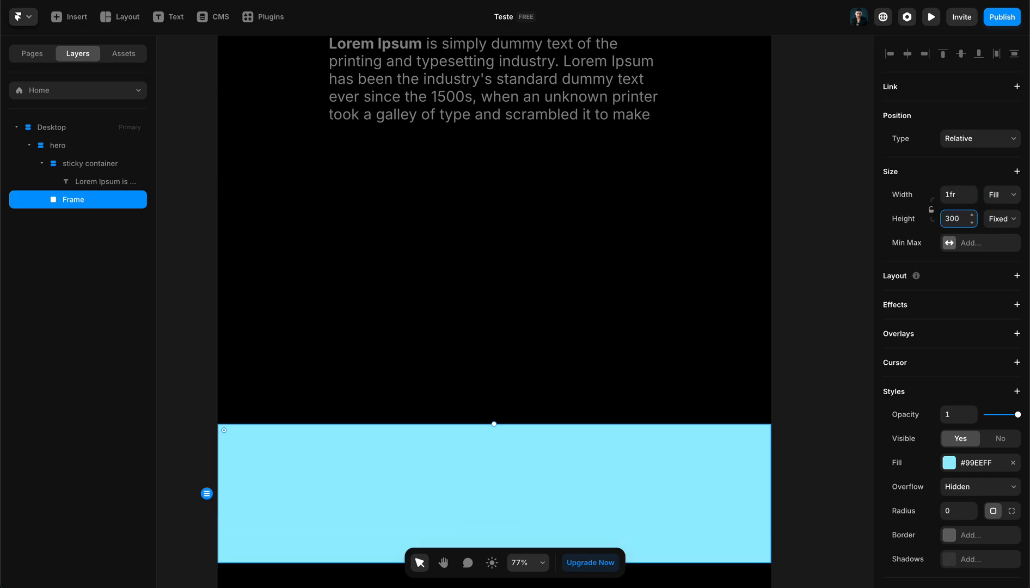
# - Rename the frame as coringa and set the hero stack's gap to 0
pyautogui.click(81, 201)
pyautogui.doubleClick(80, 201)
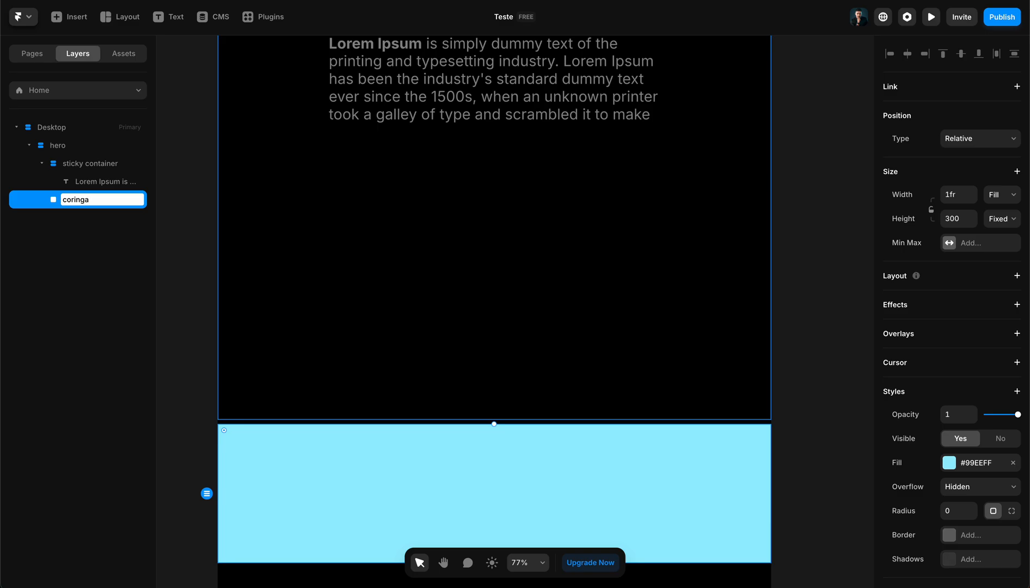
pyautogui.press('Return')
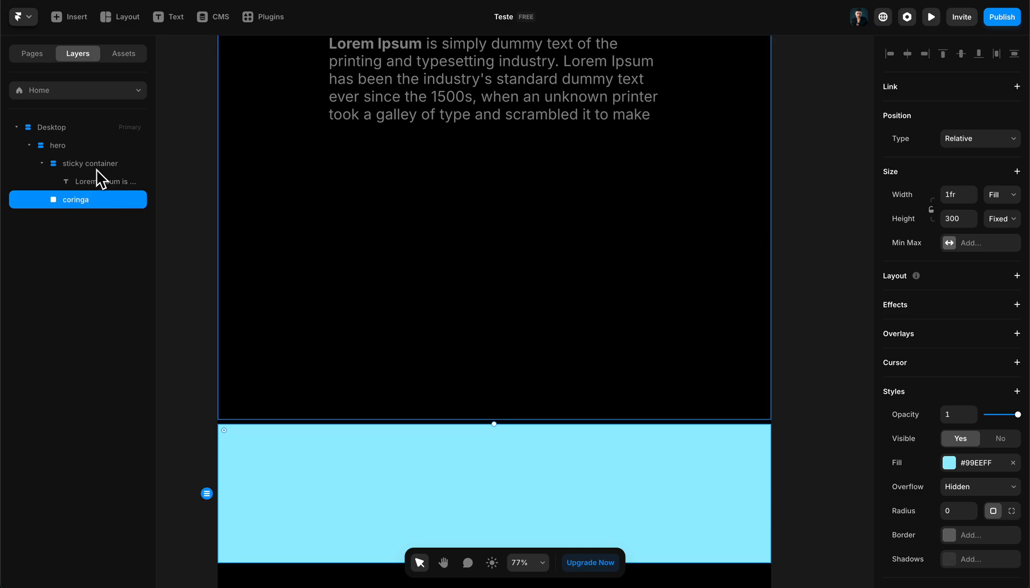
pyautogui.press('Escape')
pyautogui.moveTo(988, 370); pyautogui.dragTo(985, 370)
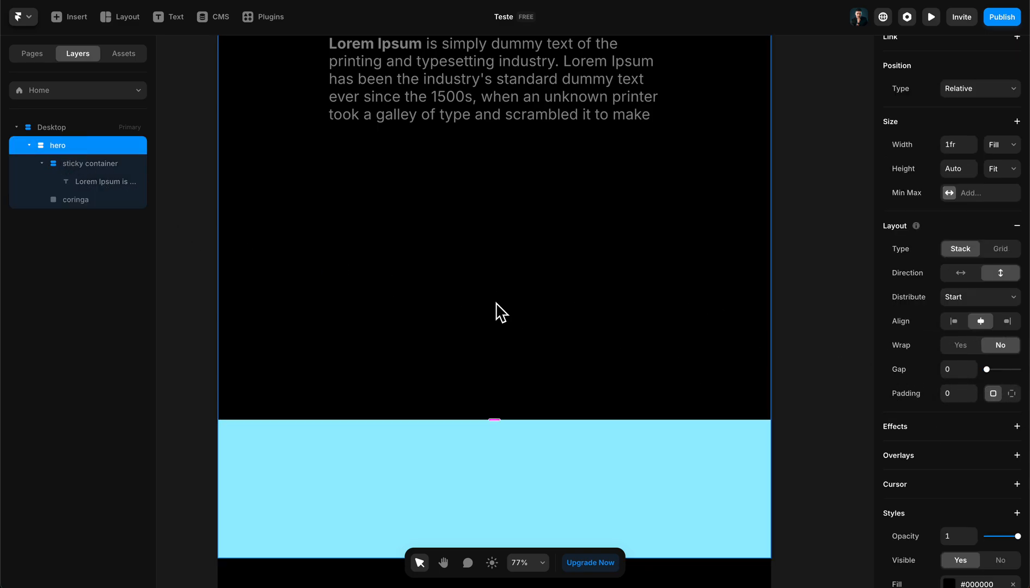
# - Remove the light blue fill from the coringa frame
pyautogui.click(126, 200)
pyautogui.scroll(-3, 980, 327)
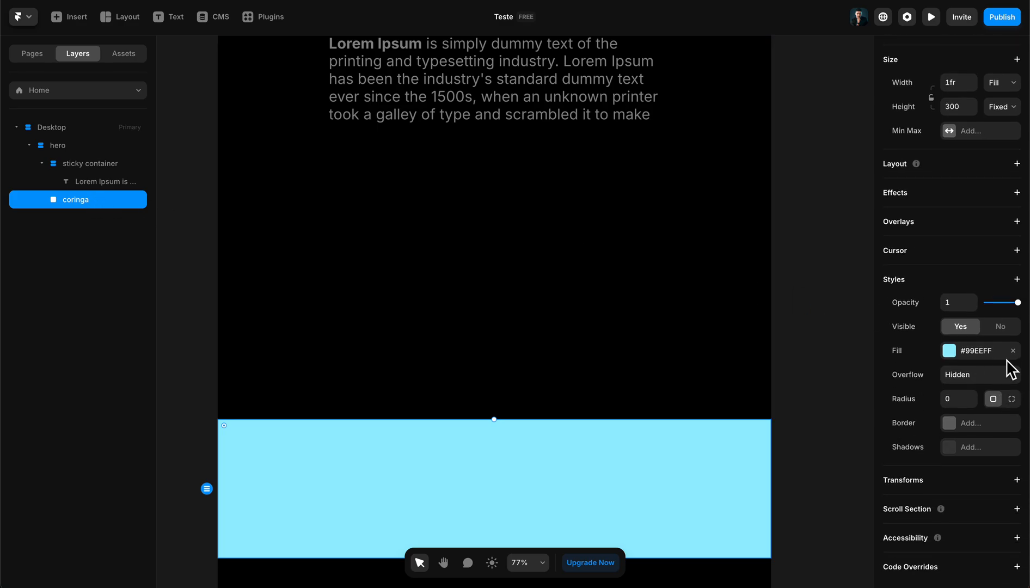
pyautogui.click(1012, 350)
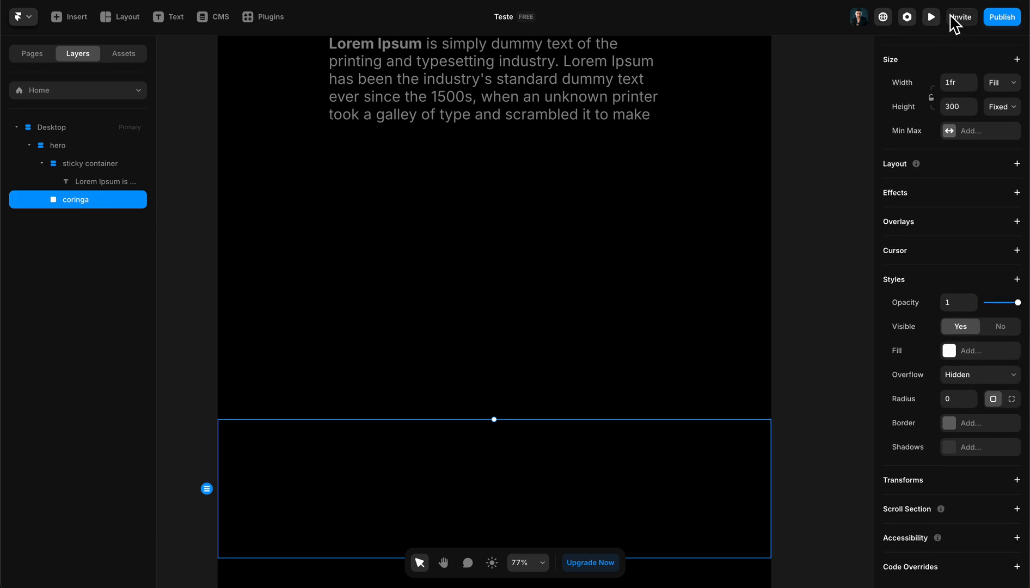
# - Preview the page and scroll through it to check how the paragraph sticks, and return to the canvas
pyautogui.click(925, 21)
pyautogui.scroll(-4, 793, 76)
pyautogui.scroll(4, 795, 84)
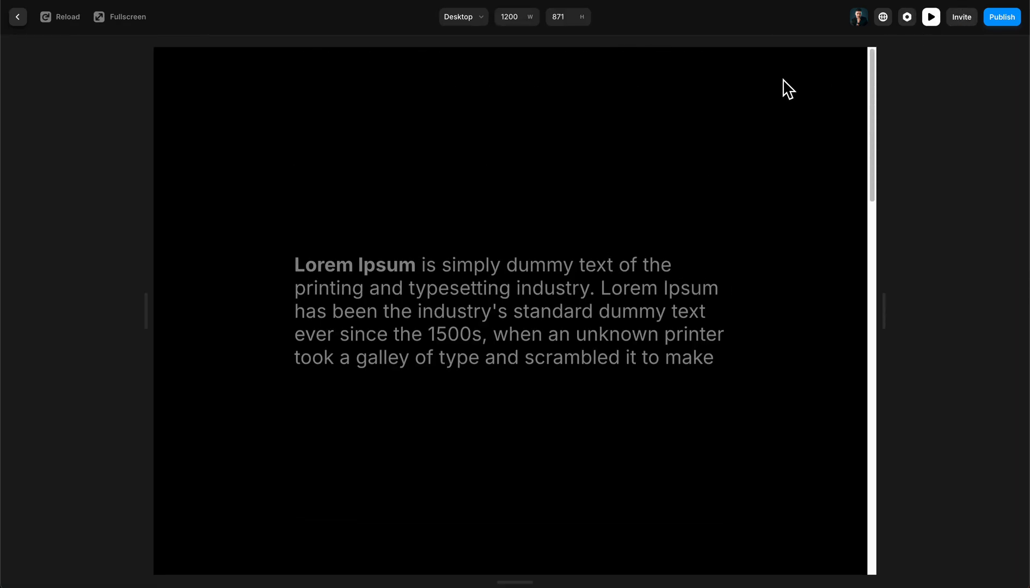
pyautogui.scroll(-5, 793, 88)
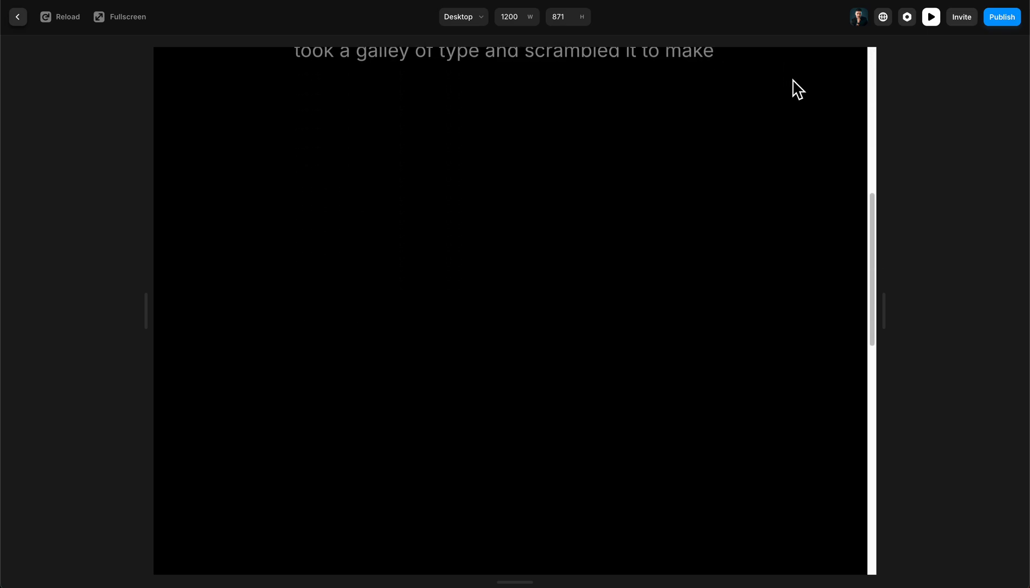
pyautogui.scroll(5, 784, 84)
pyautogui.scroll(-5, 780, 85)
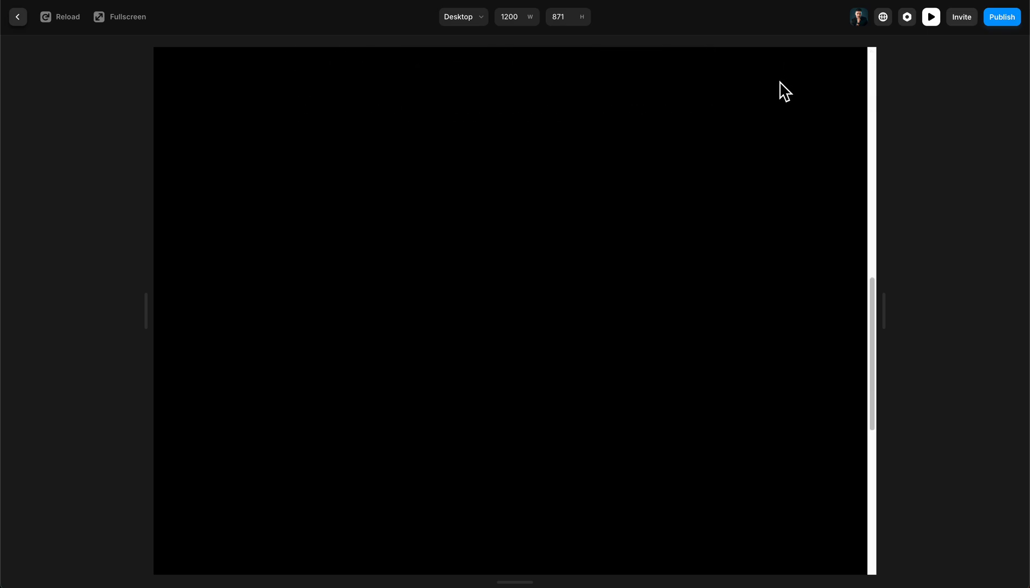
pyautogui.scroll(5, 780, 85)
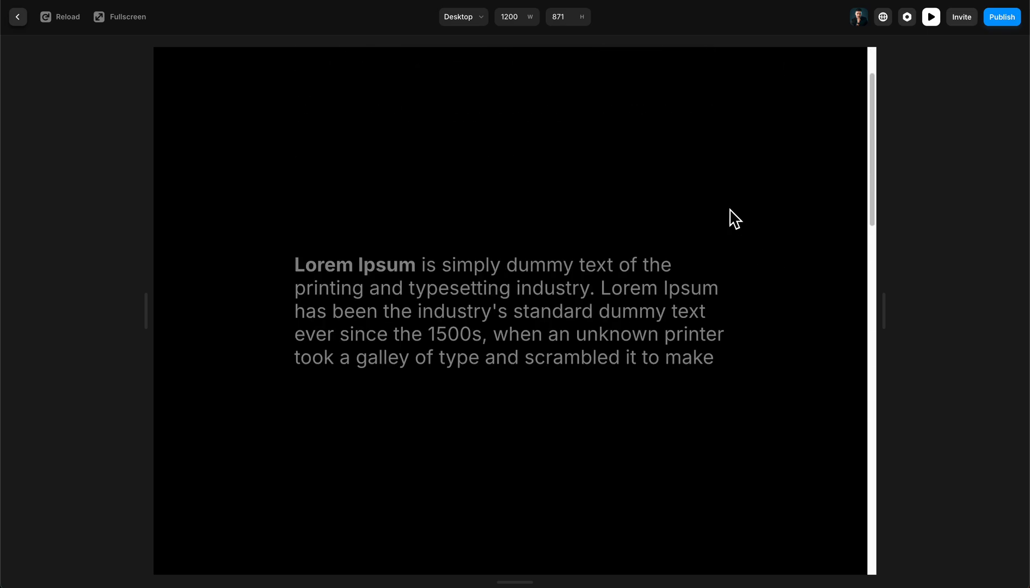
pyautogui.scroll(-4, 731, 215)
pyautogui.scroll(4, 787, 132)
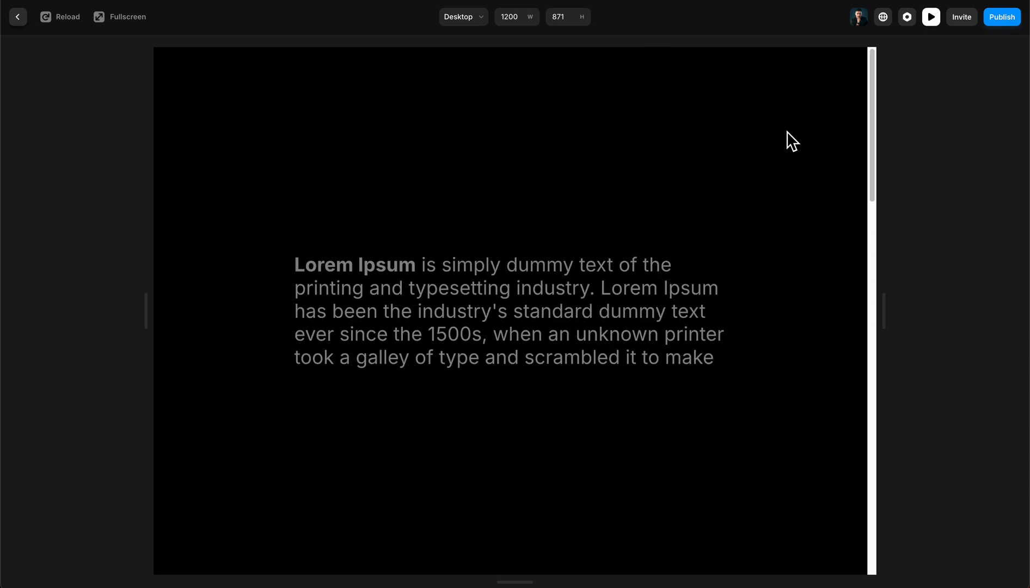
pyautogui.click(932, 21)
pyautogui.scroll(4, 711, 264)
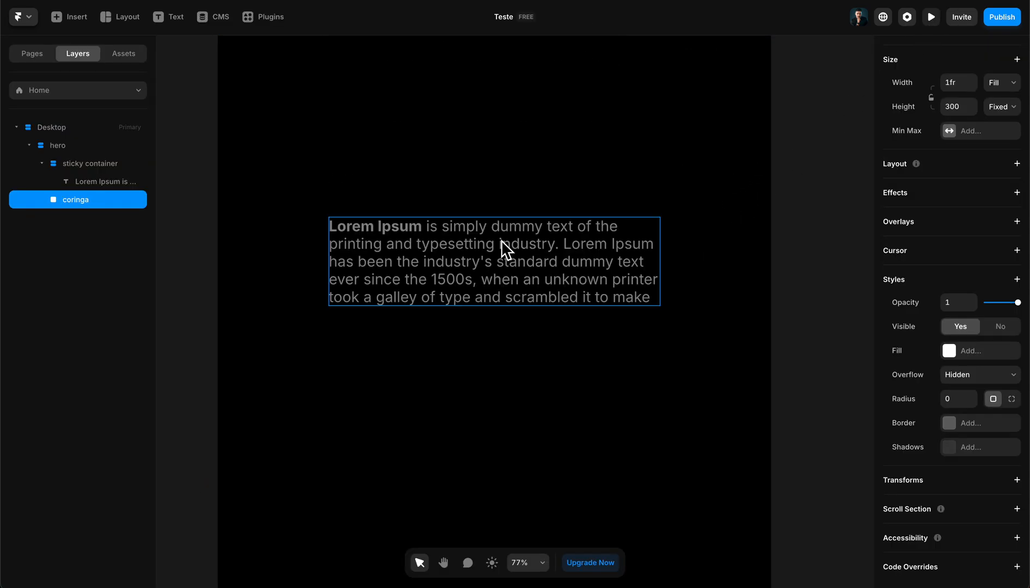
pyautogui.click(505, 250)
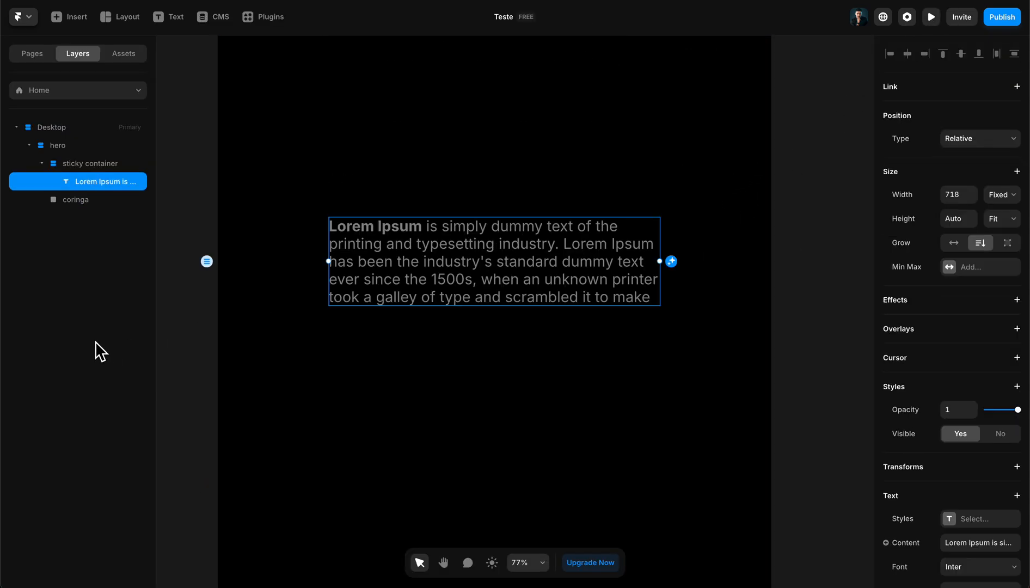
pyautogui.scroll(-2, 1000, 246)
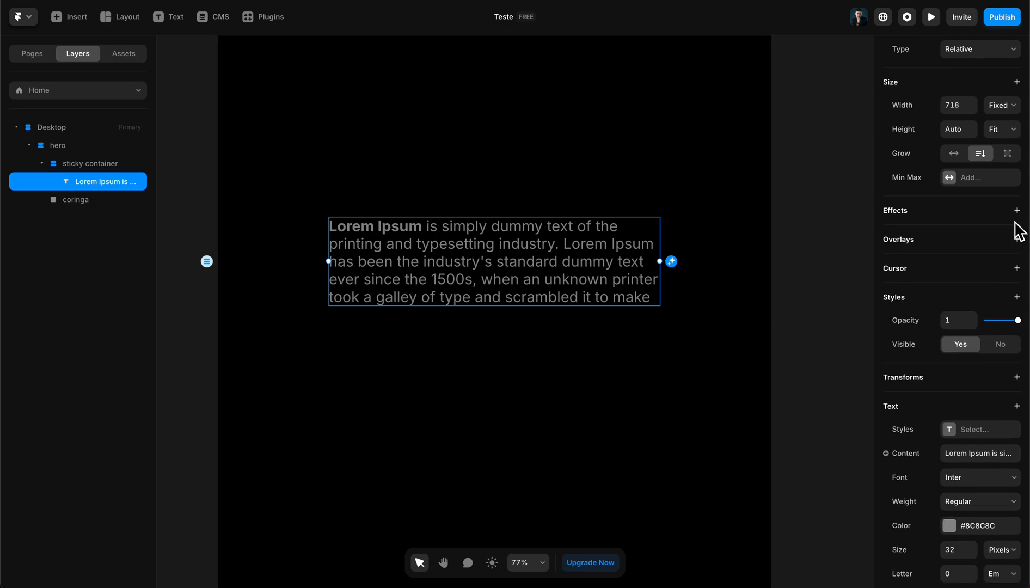
pyautogui.click(1016, 212)
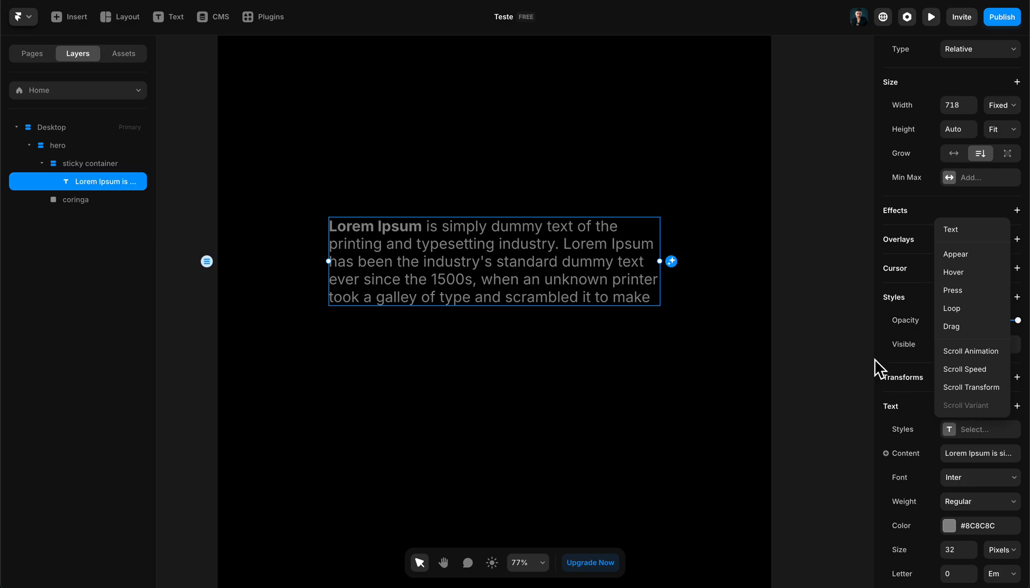
pyautogui.click(808, 281)
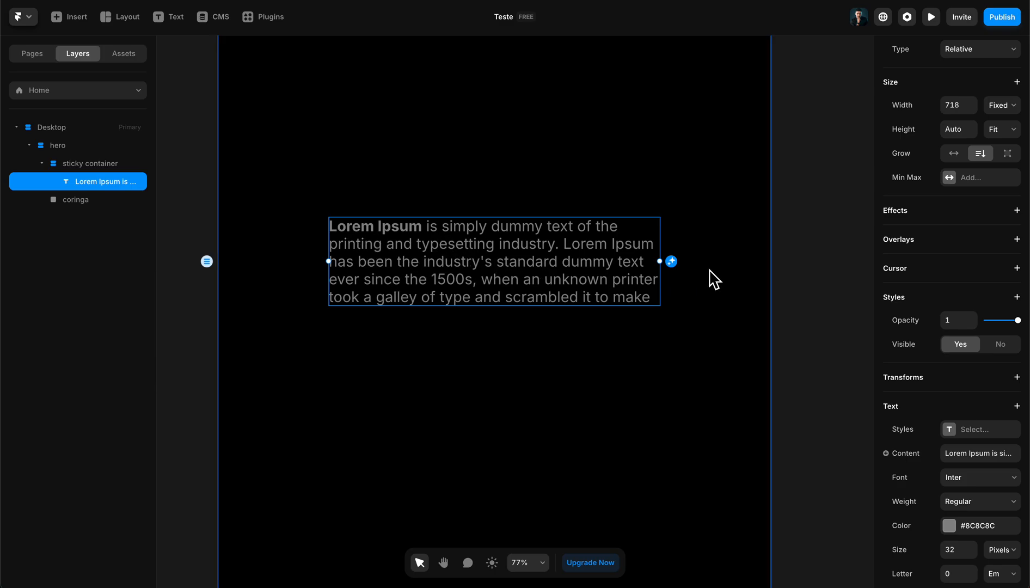
# - Convert the grey paragraph into a component named texto preenchido
pyautogui.rightClick(533, 240)
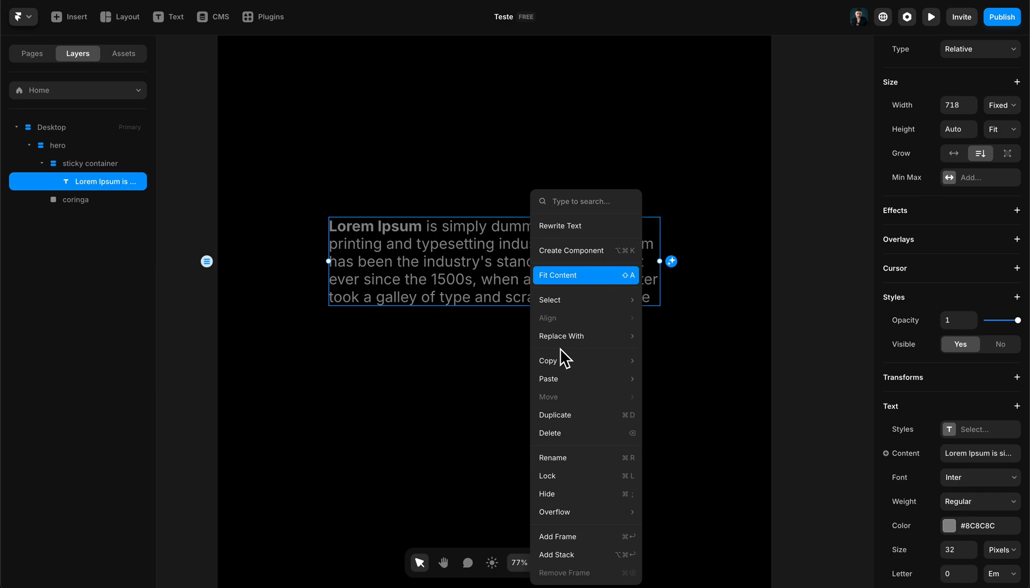
pyautogui.click(567, 251)
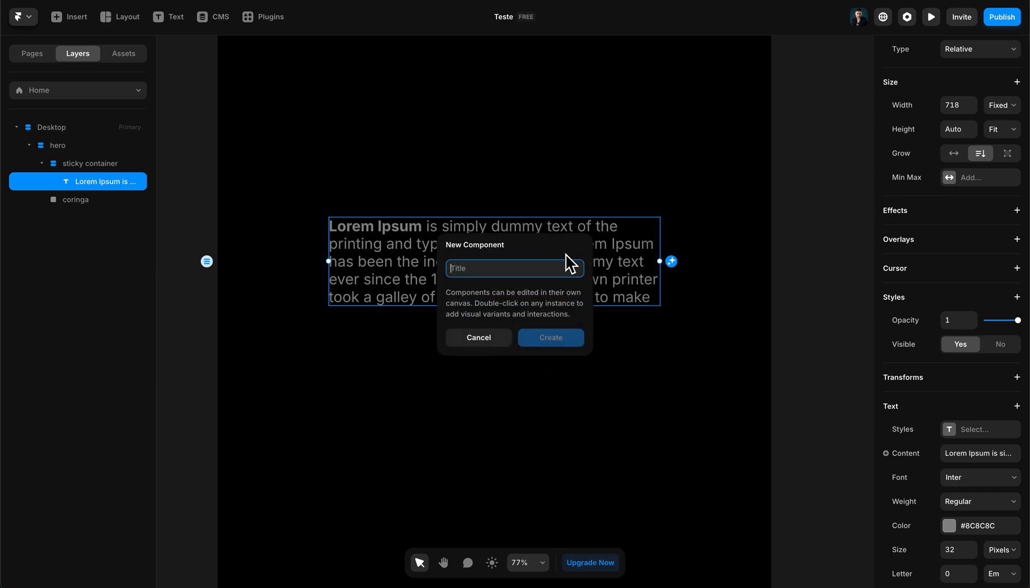
pyautogui.write('texto preenchido')
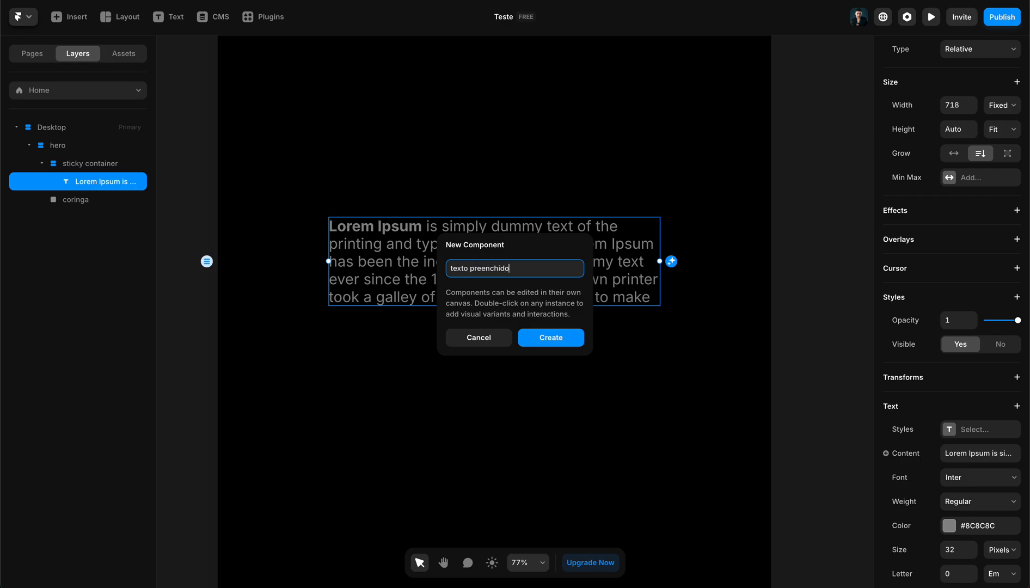
pyautogui.press('Return')
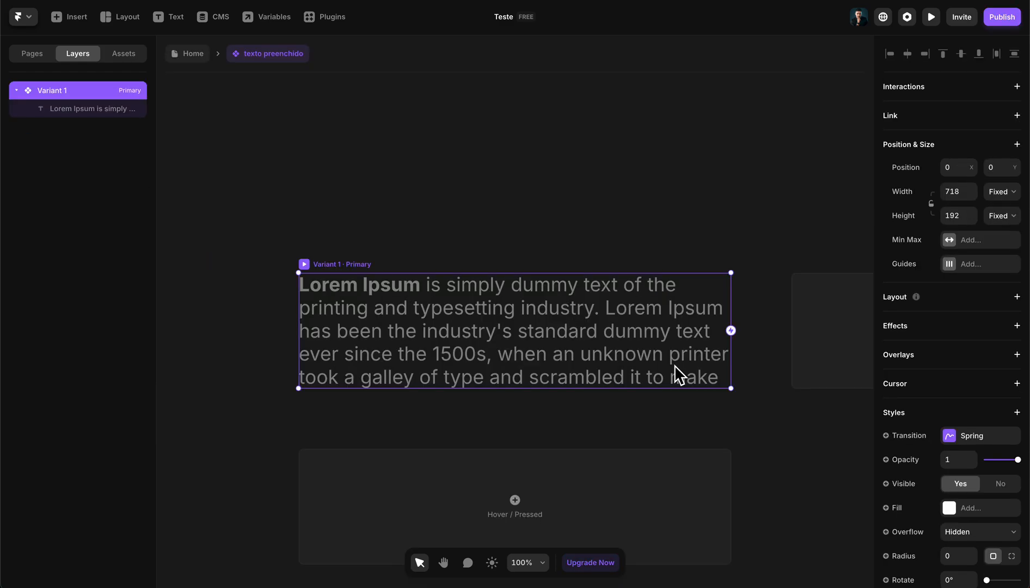
# - Add a second variant to the texto preenchido component beside the primary one
pyautogui.scroll(-5, 533, 280)
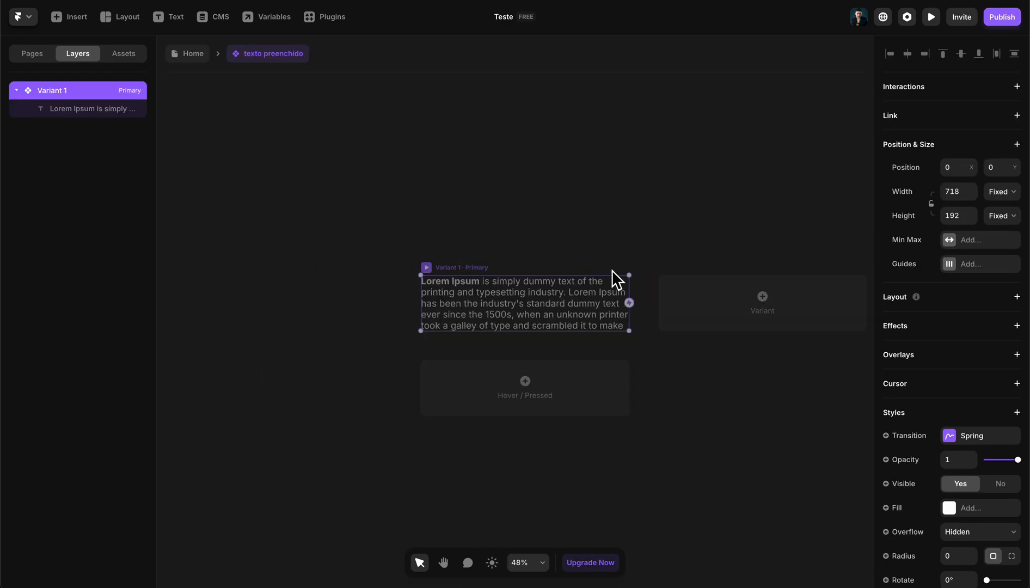
pyautogui.moveTo(612, 270); pyautogui.dragTo(528, 223)
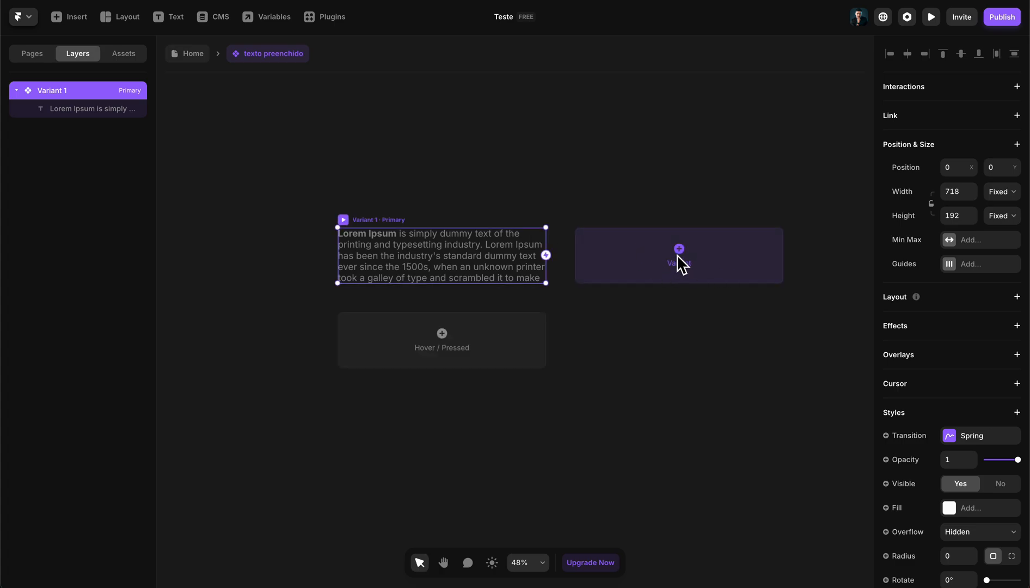
pyautogui.click(677, 254)
pyautogui.moveTo(549, 297); pyautogui.dragTo(662, 290)
pyautogui.scroll(-2, 574, 307)
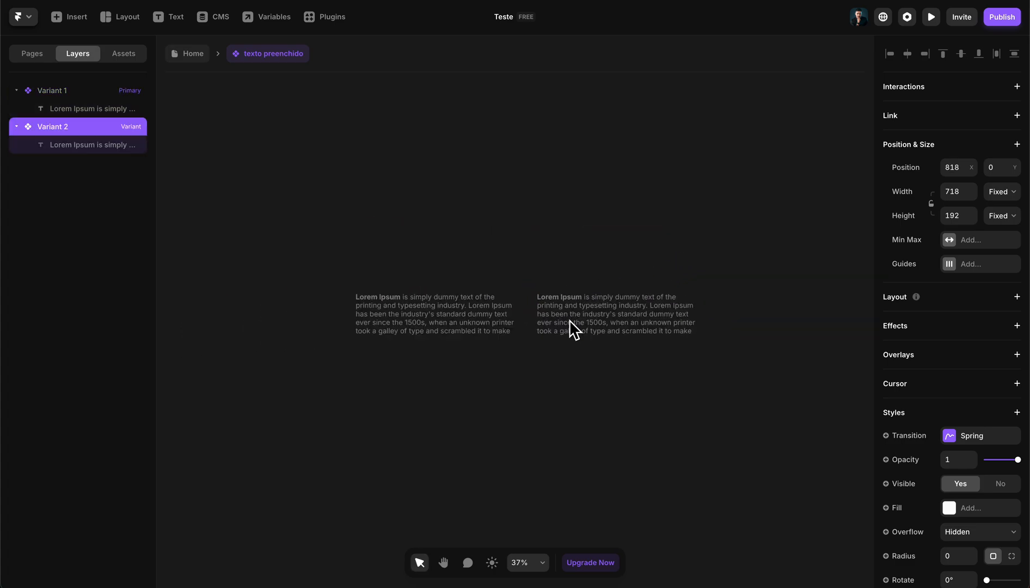
# - Colour the opening sentence of Variant 2, from "Lorem Ipsum" through "typesetting industry.", white
pyautogui.scroll(4, 569, 321)
pyautogui.doubleClick(587, 289)
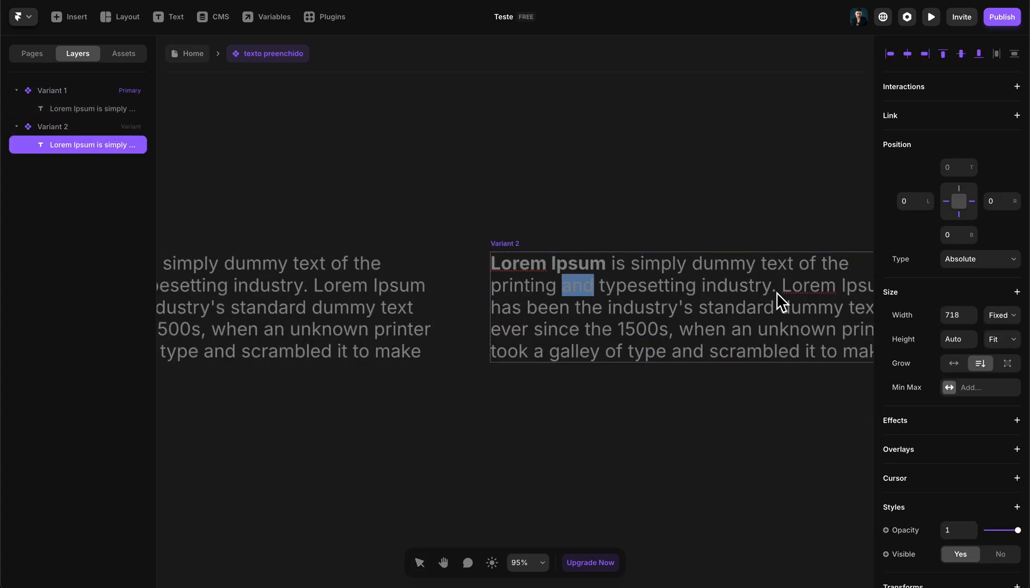
pyautogui.moveTo(779, 290); pyautogui.dragTo(487, 257)
pyautogui.scroll(-5, 957, 412)
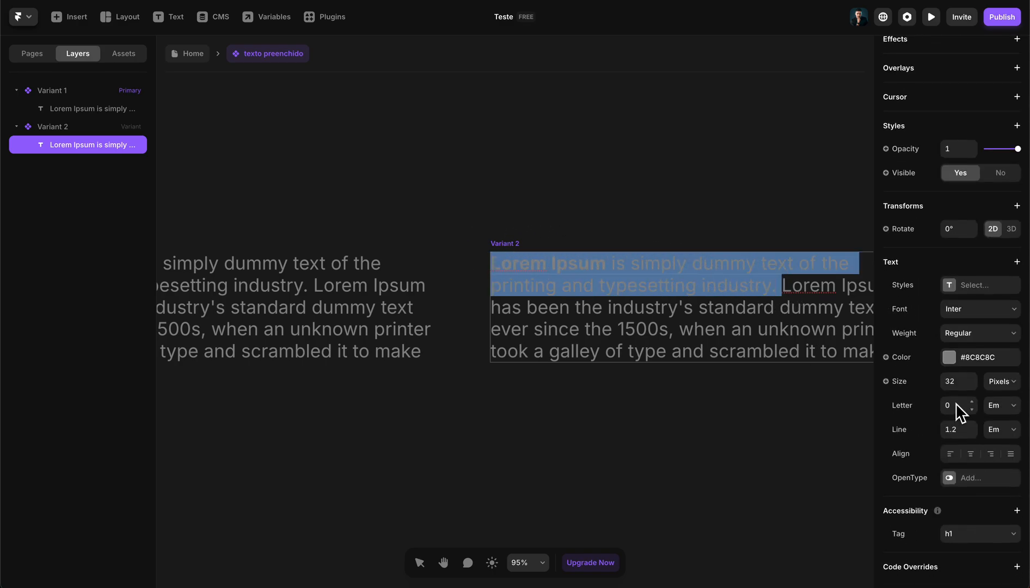
pyautogui.click(946, 362)
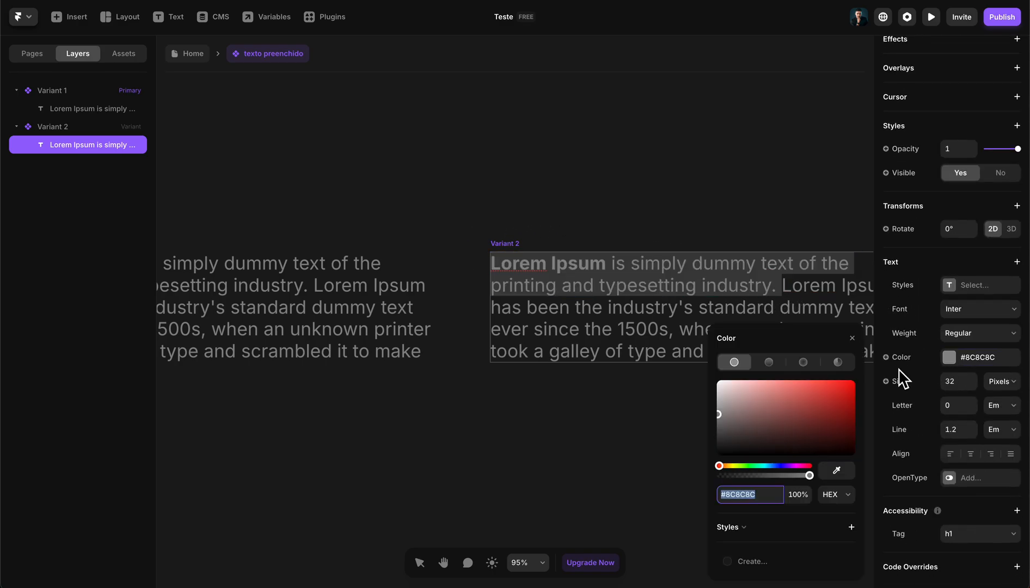
pyautogui.moveTo(735, 400); pyautogui.dragTo(519, 248)
pyautogui.click(556, 390)
pyautogui.click(557, 393)
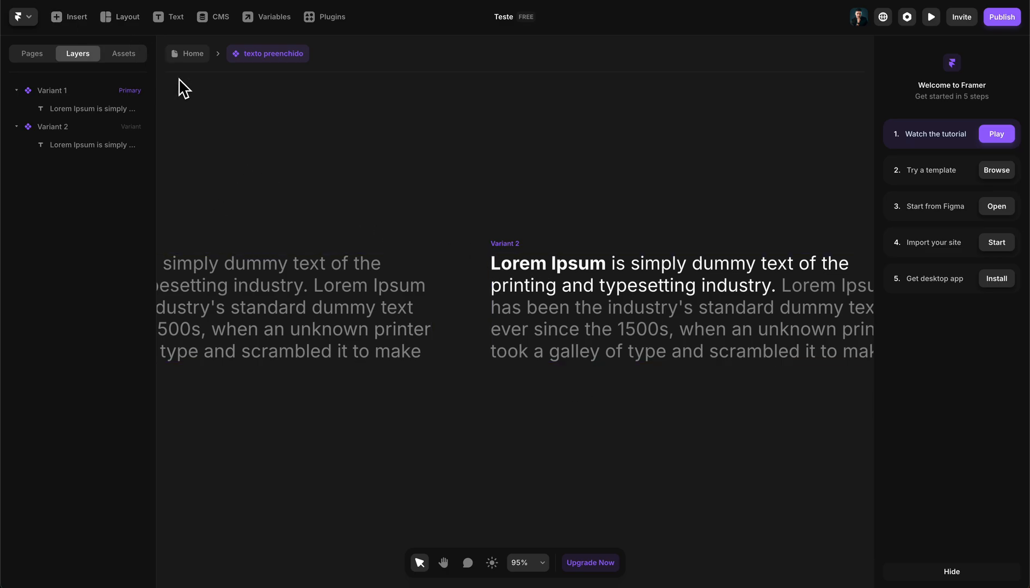
# - Return to the Home page and add a Scroll Variant effect to the texto preenchido instance
pyautogui.click(179, 53)
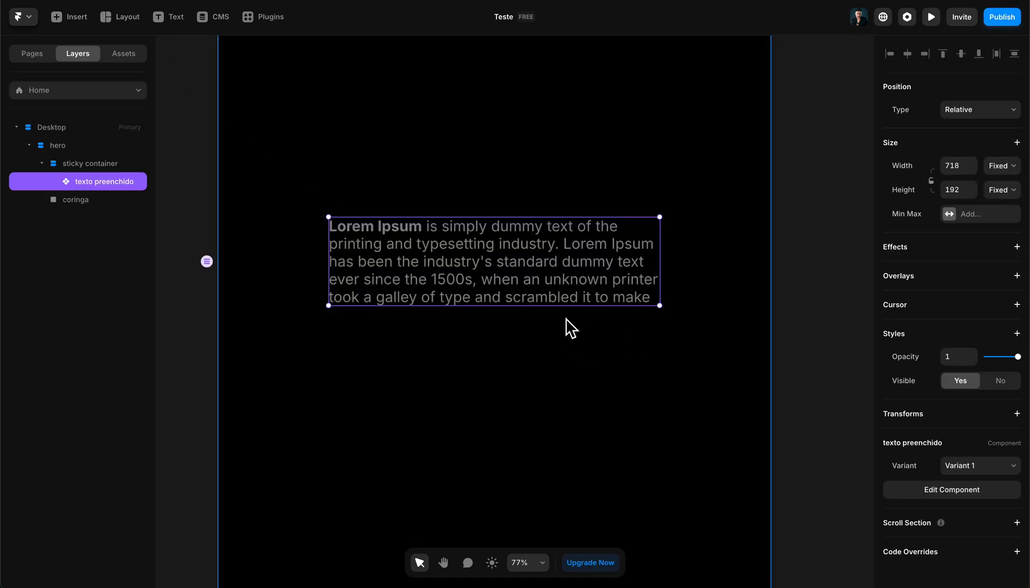
pyautogui.click(700, 347)
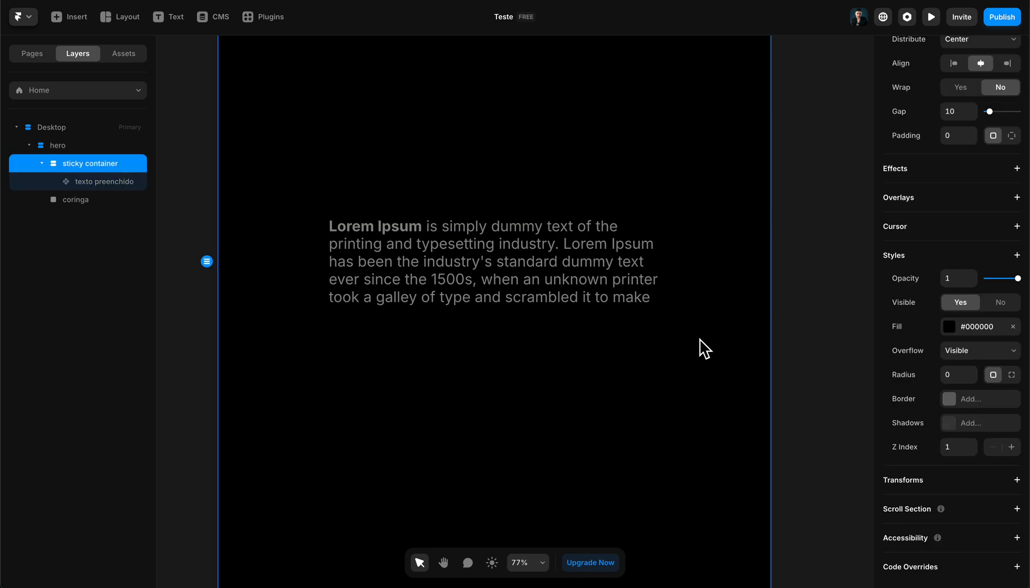
pyautogui.click(559, 264)
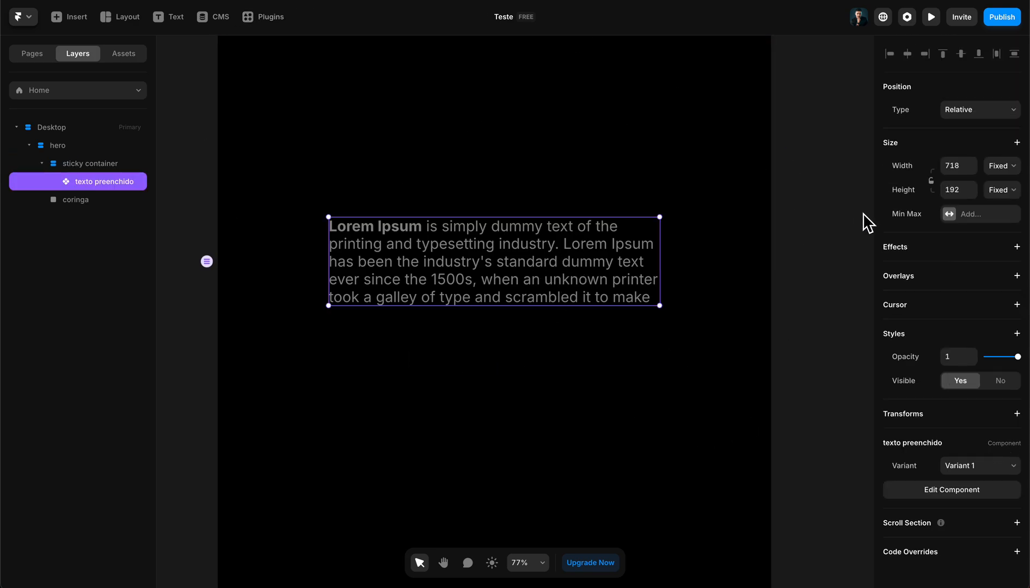
pyautogui.click(1017, 247)
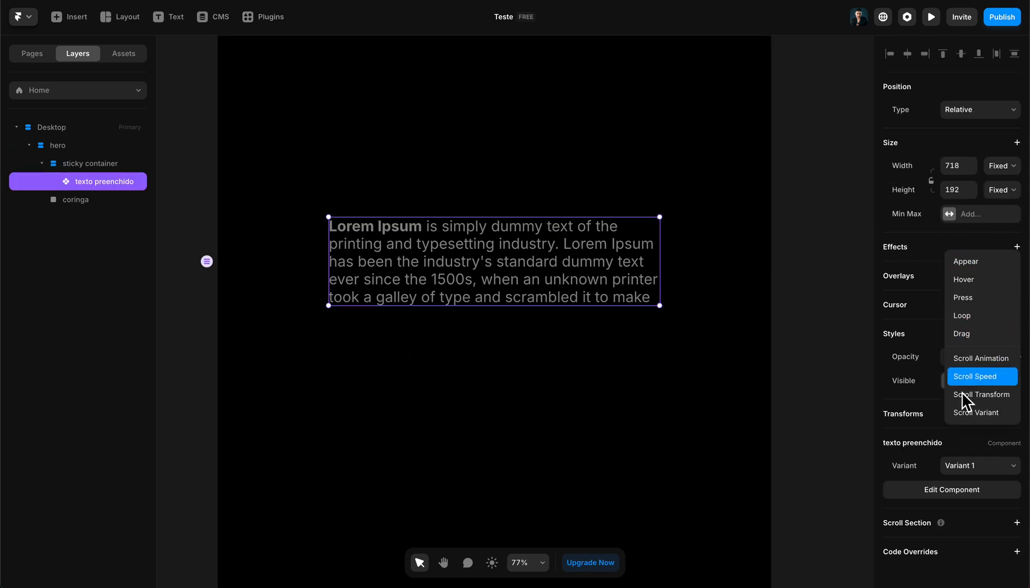
pyautogui.click(976, 413)
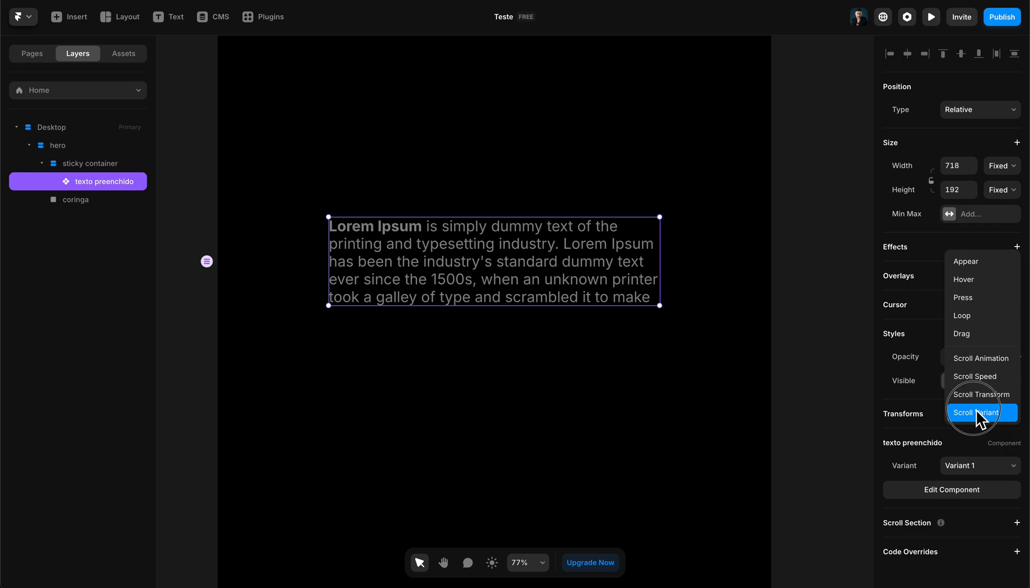
pyautogui.click(732, 305)
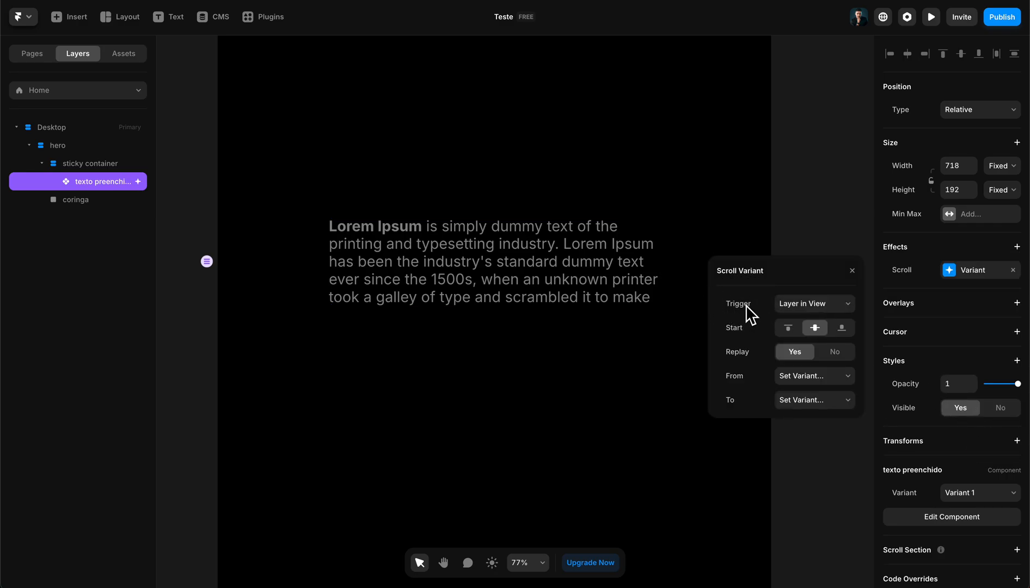
# - Set the Scroll Variant effect's trigger to Section in View
pyautogui.scroll(1, 662, 321)
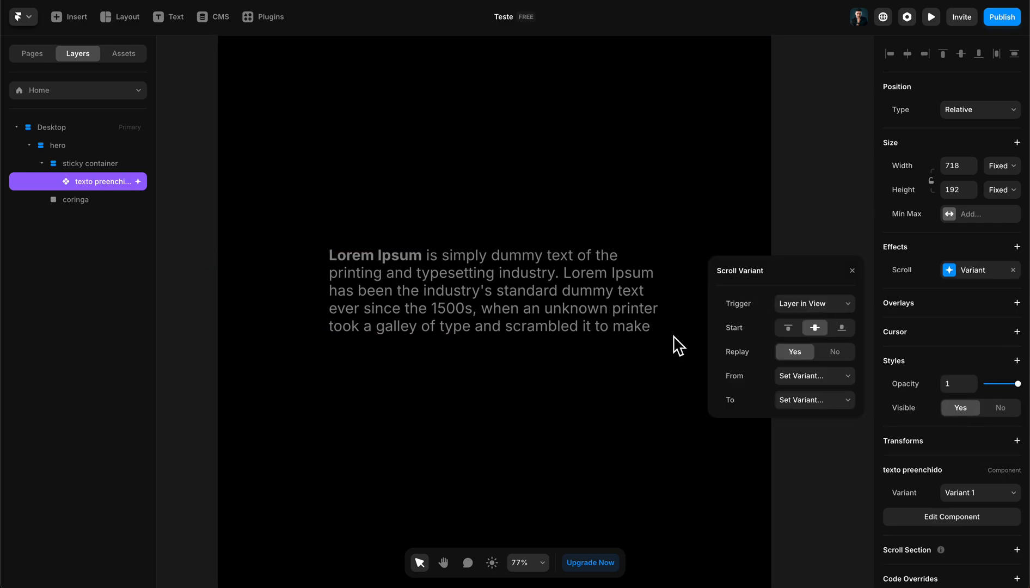
pyautogui.click(802, 304)
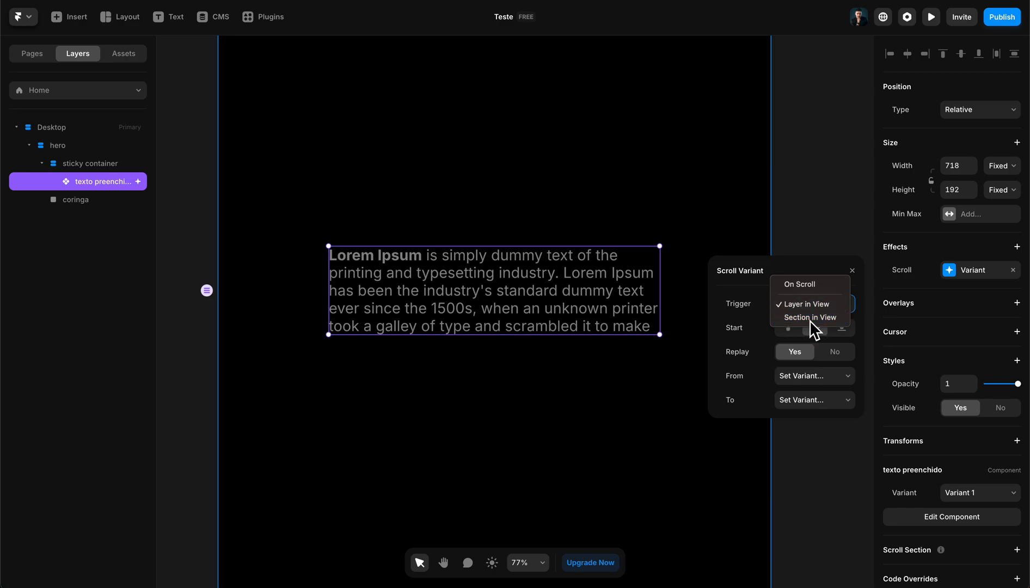
pyautogui.click(796, 318)
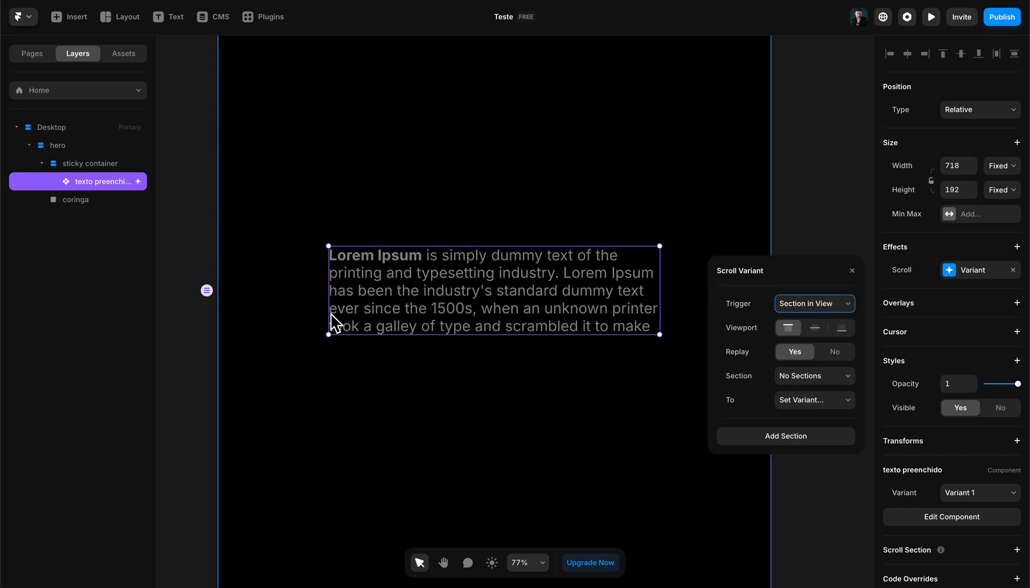
pyautogui.scroll(-1, 632, 406)
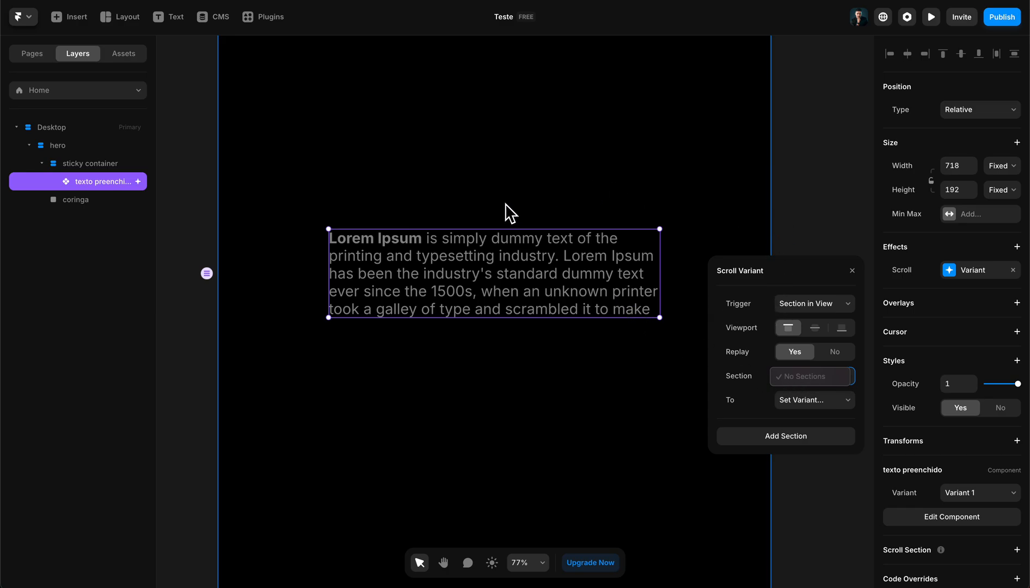
# - Add a scroll section named coringa to the coringa frame
pyautogui.click(64, 201)
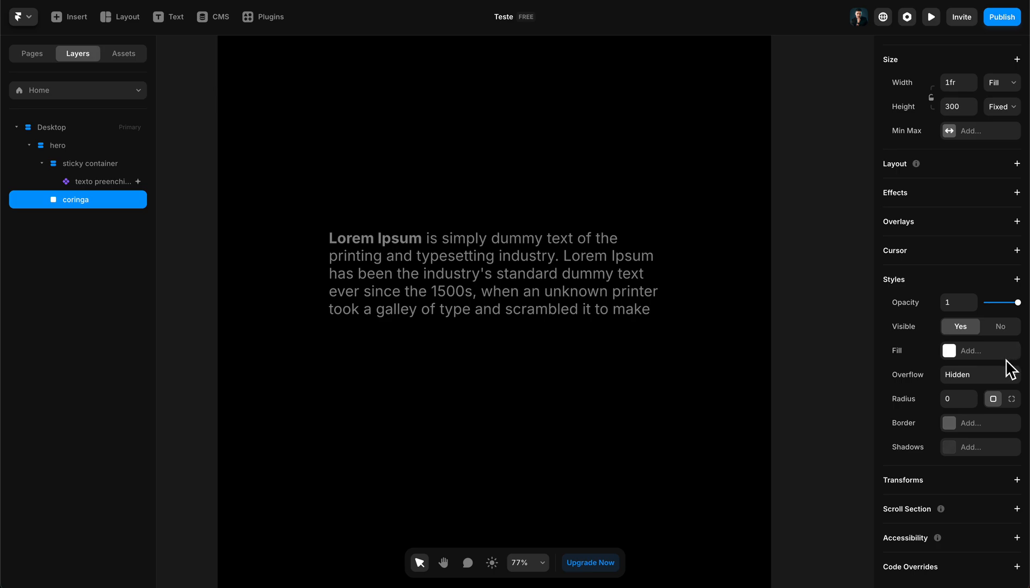
pyautogui.click(1017, 509)
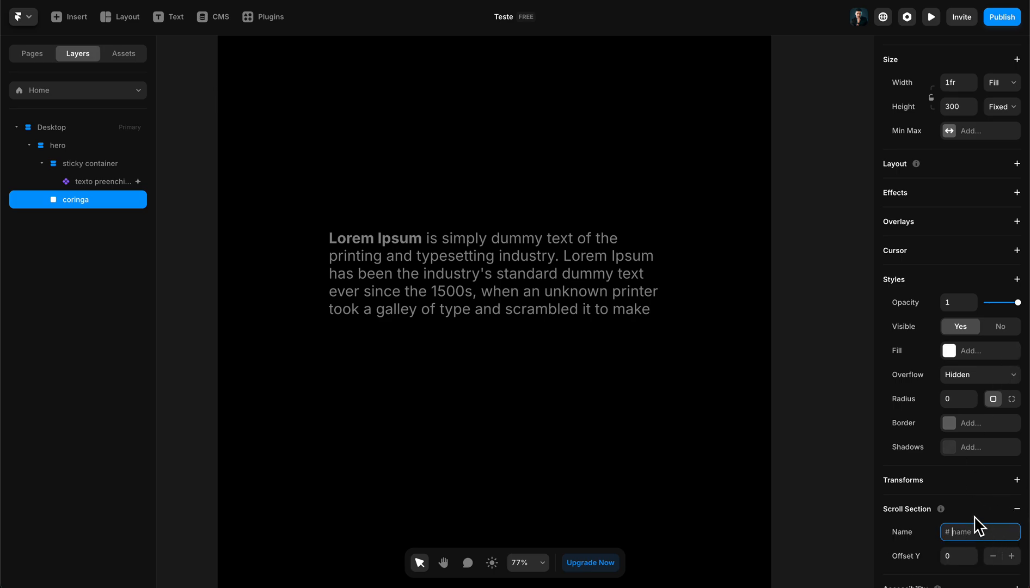
pyautogui.scroll(-1, 973, 515)
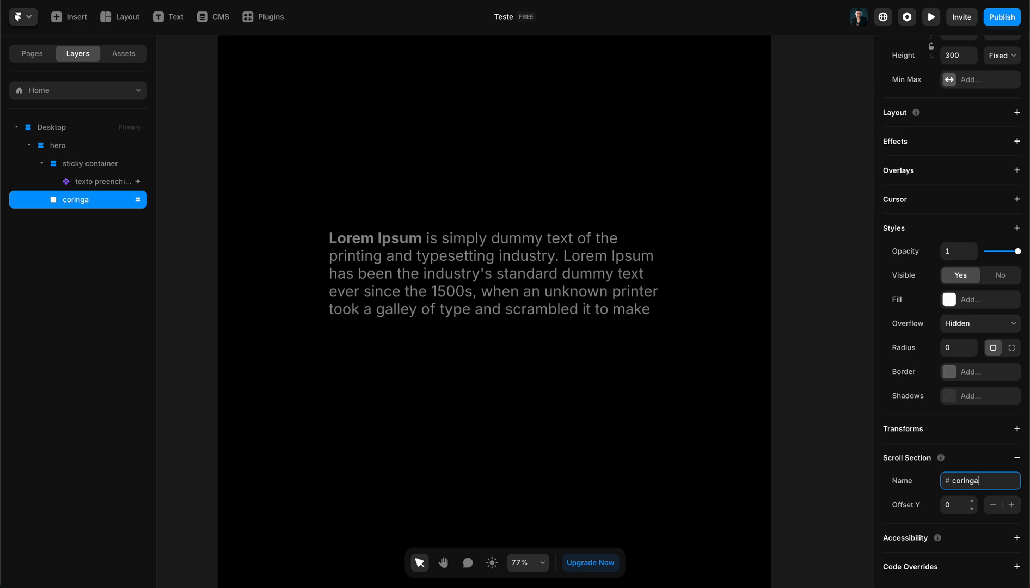
# - Set the texto preenchido instance's Scroll Variant effect to switch to Variant 2 at the #coringa section, with the viewport at centre
pyautogui.click(544, 314)
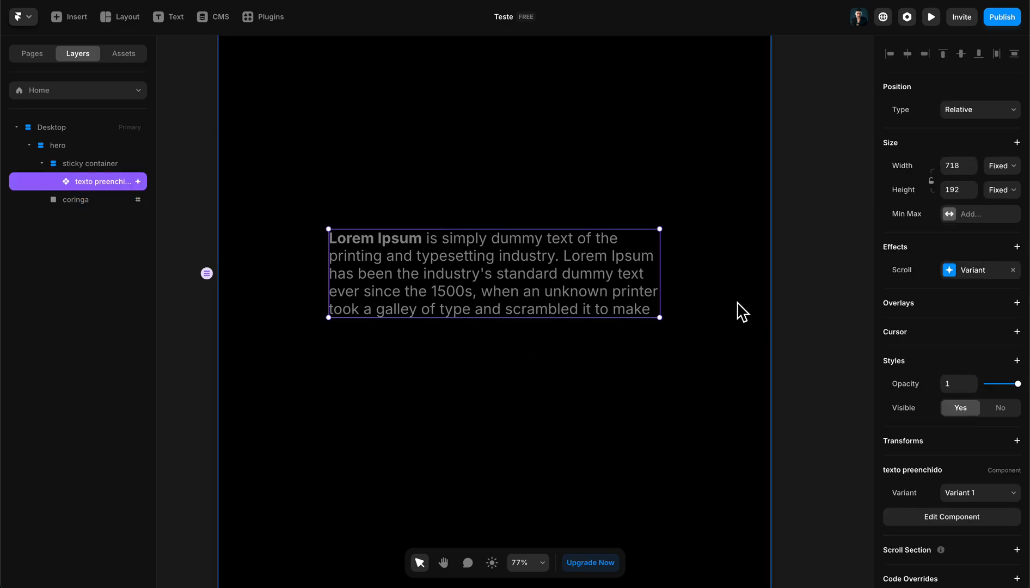
pyautogui.click(958, 271)
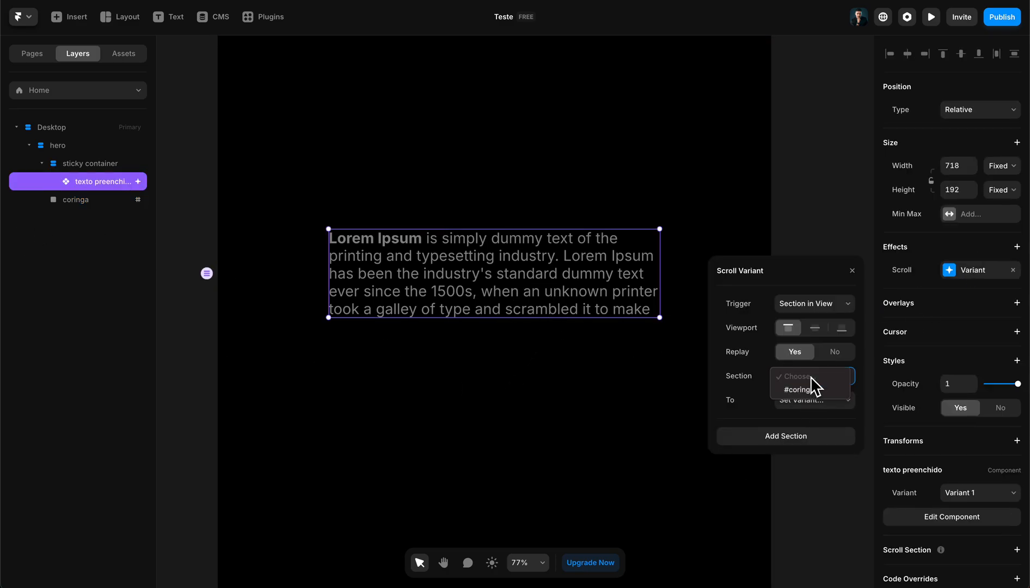
pyautogui.click(801, 390)
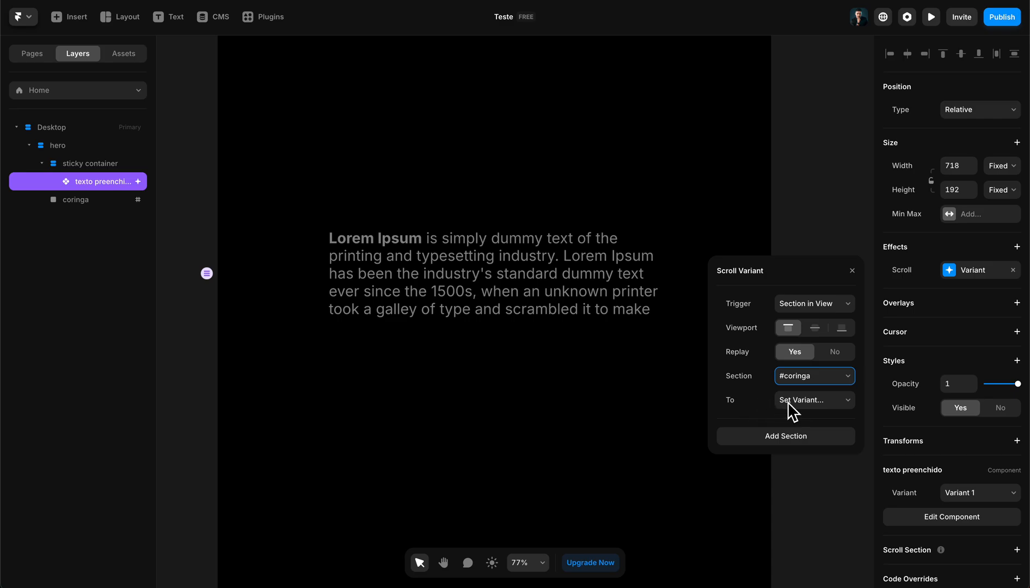
pyautogui.click(793, 408)
pyautogui.click(762, 397)
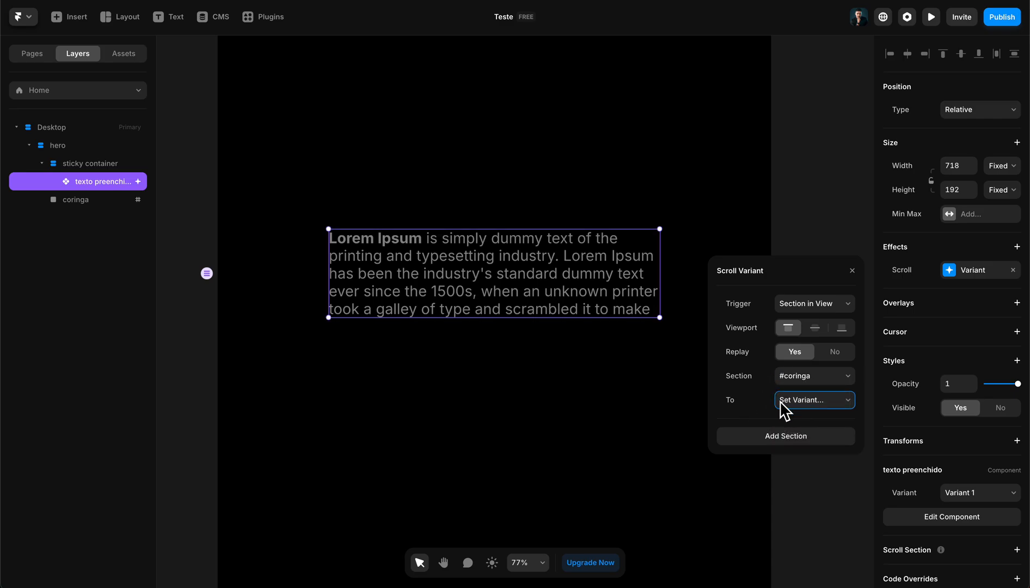
pyautogui.click(802, 404)
pyautogui.click(808, 433)
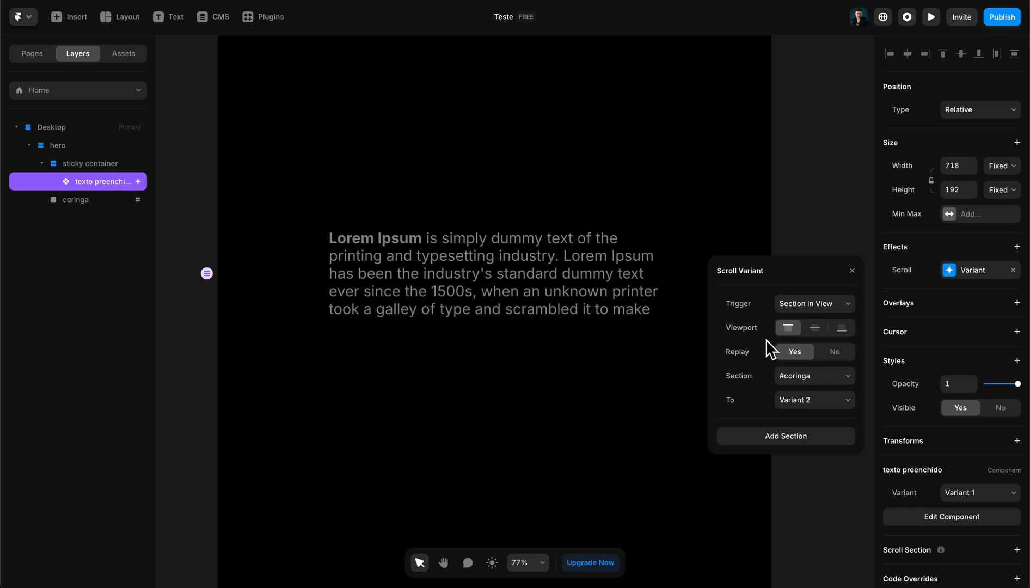
pyautogui.click(841, 328)
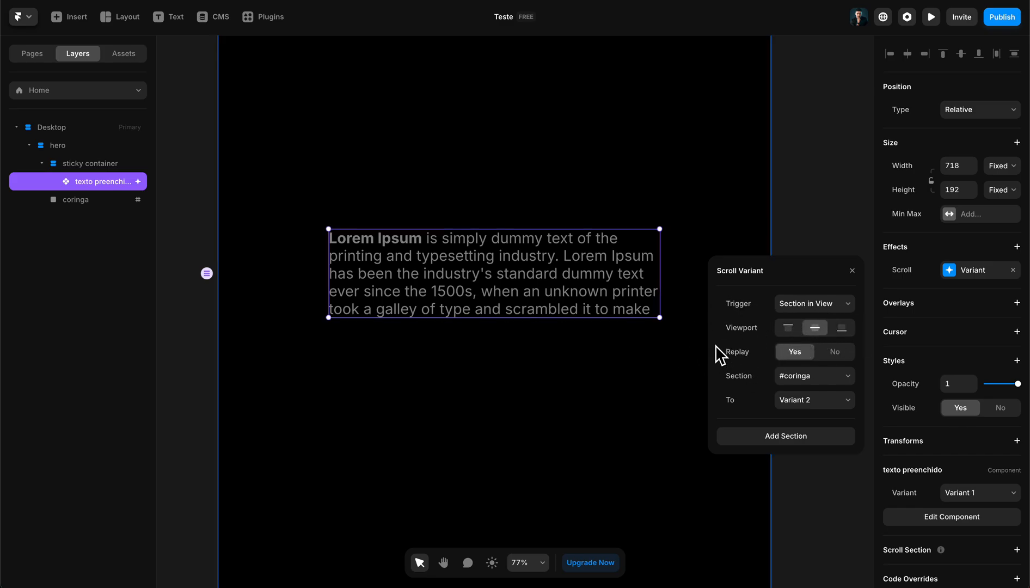
# - Preview the page and examine how the paragraph changes variant while scrolling down and up
pyautogui.click(928, 19)
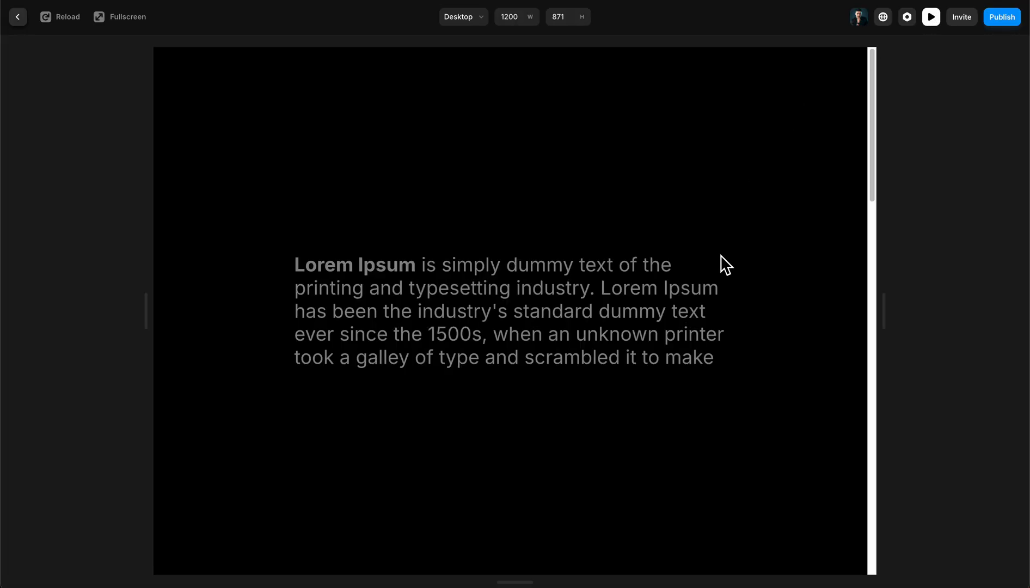
pyautogui.scroll(-4, 712, 292)
pyautogui.scroll(4, 713, 299)
pyautogui.scroll(-3, 710, 307)
pyautogui.scroll(4, 710, 308)
pyautogui.scroll(-3, 711, 319)
pyautogui.scroll(4, 712, 320)
pyautogui.scroll(-1, 713, 321)
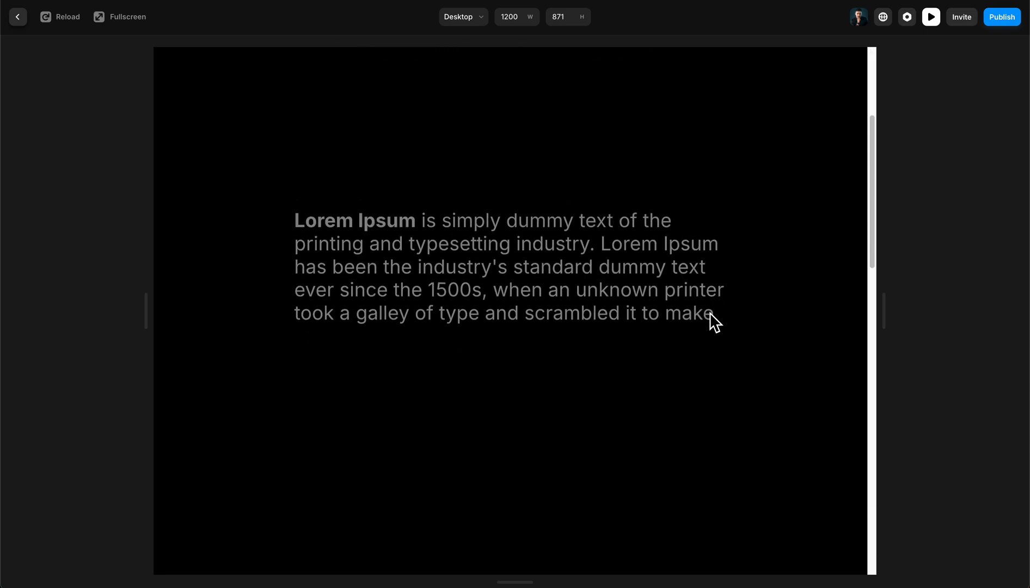
pyautogui.scroll(-2, 713, 321)
pyautogui.scroll(3, 712, 322)
pyautogui.click(931, 16)
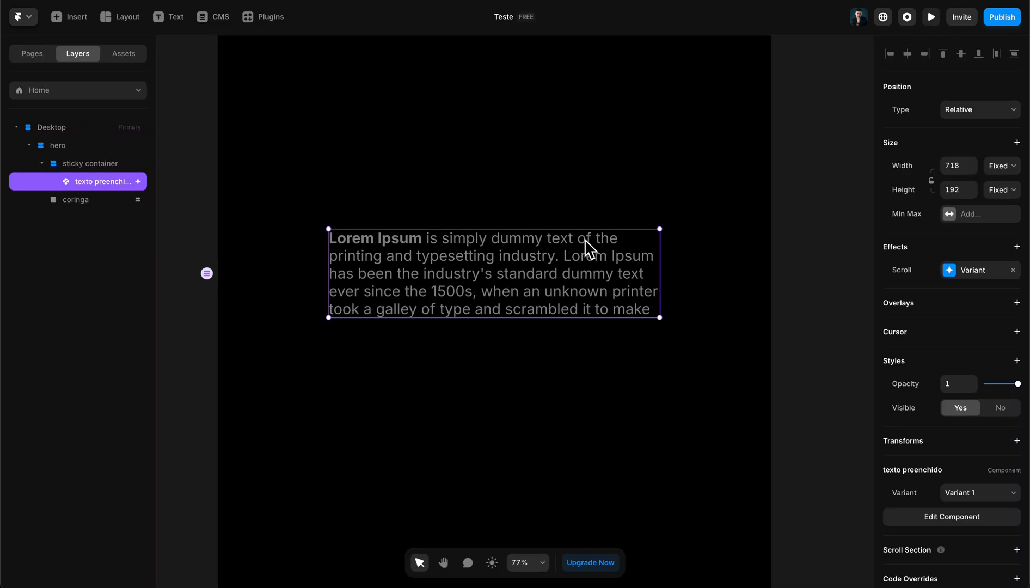
# - In the texto preenchido component, base Variant 1's spring transition on Physics and set its damping to 100
pyautogui.doubleClick(564, 254)
pyautogui.click(354, 259)
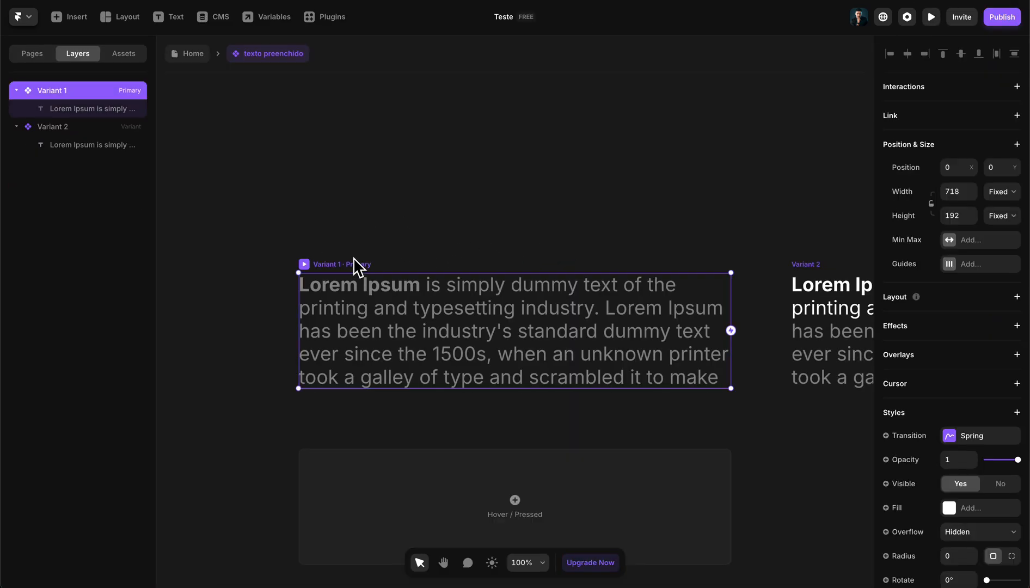
pyautogui.scroll(-1, 903, 418)
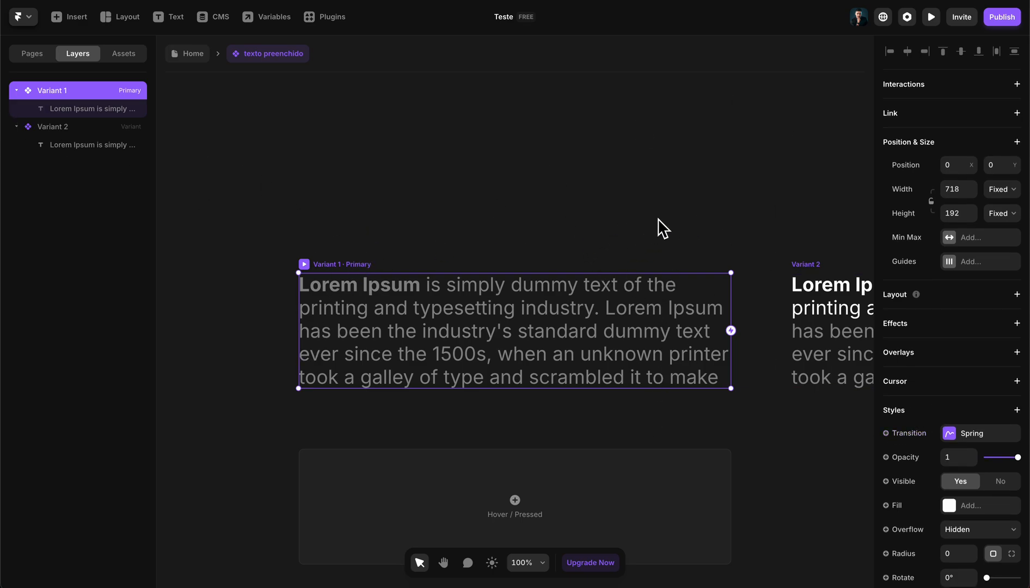
pyautogui.scroll(-3, 886, 412)
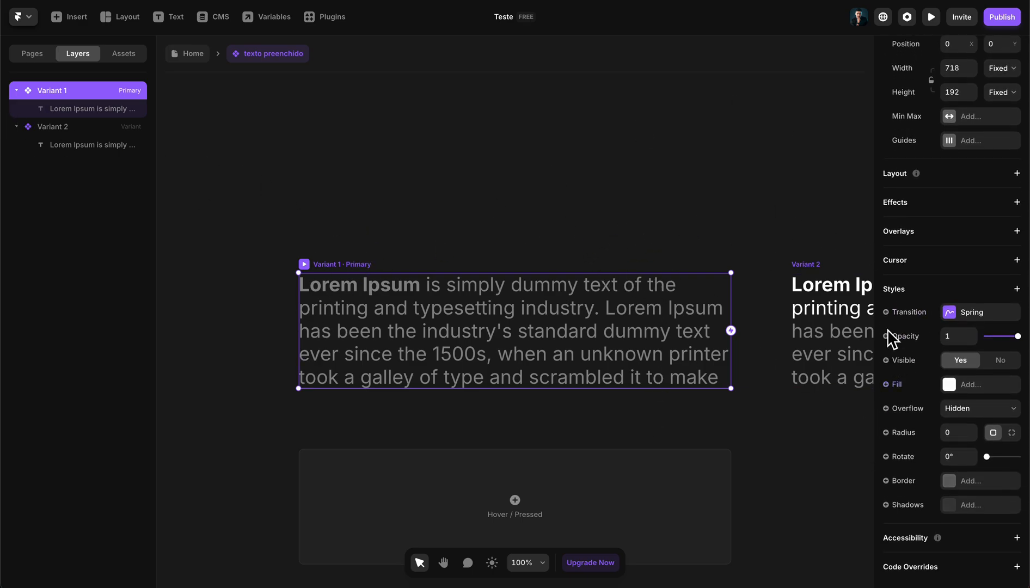
pyautogui.click(954, 313)
pyautogui.click(829, 440)
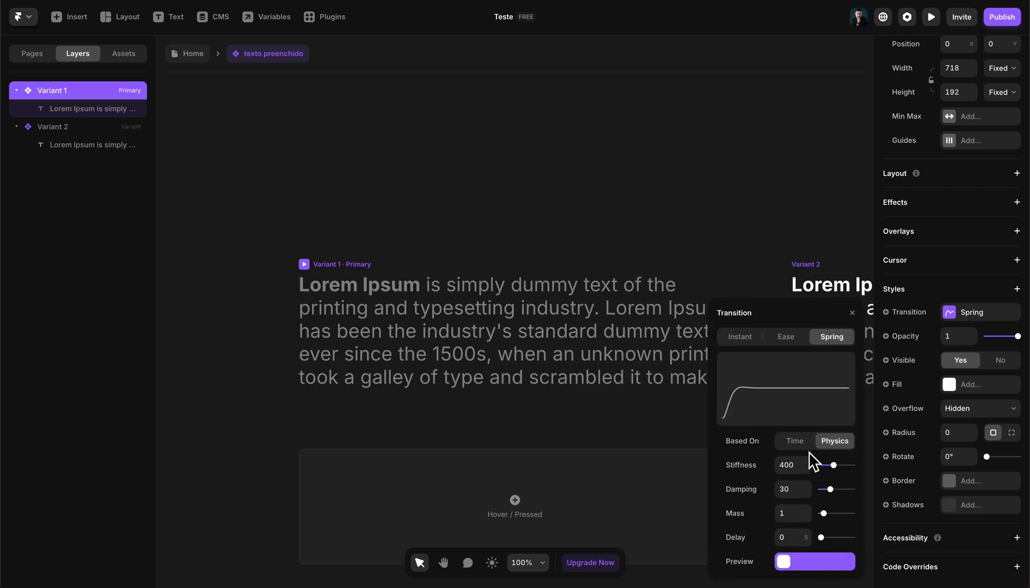
pyautogui.click(789, 489)
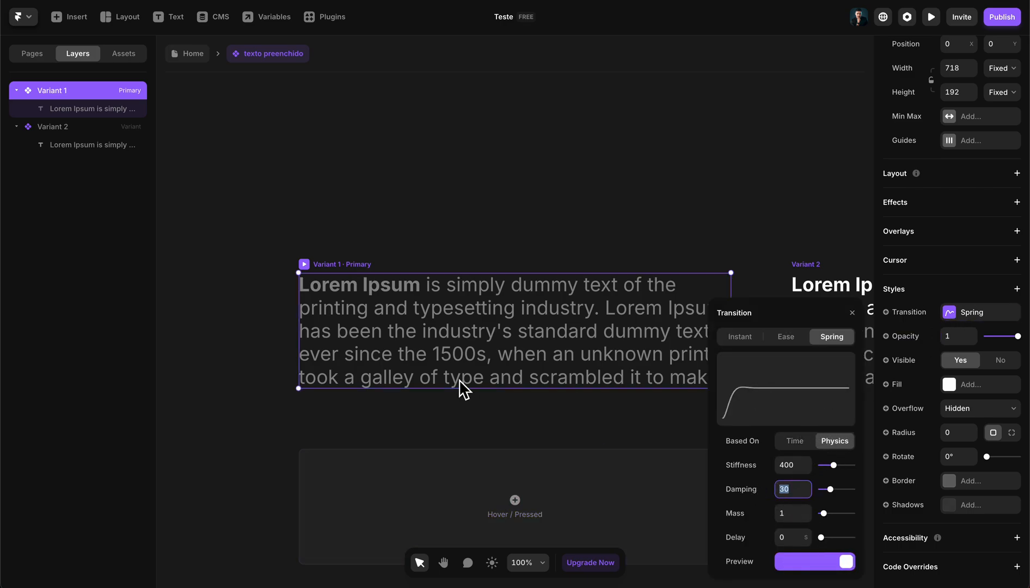
pyautogui.write('100')
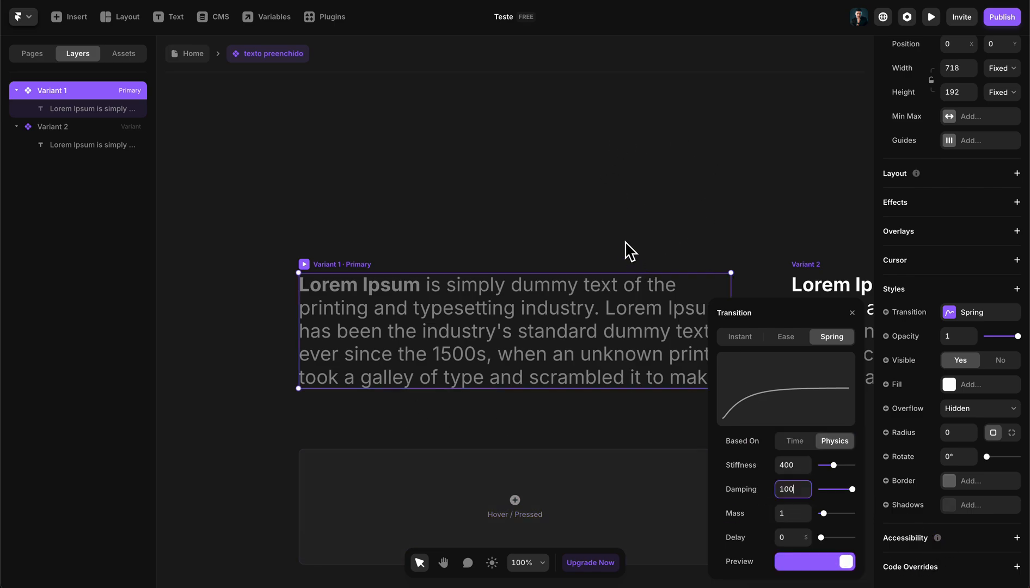
# - Return to the Home page and preview the smoother variant transition while scrolling
pyautogui.click(187, 54)
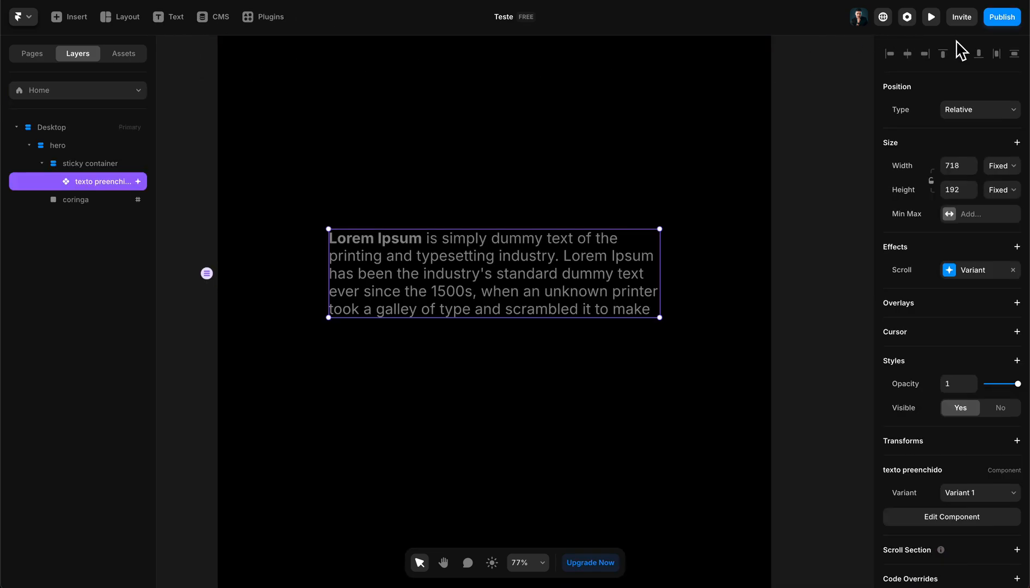
pyautogui.click(932, 21)
pyautogui.scroll(-5, 628, 153)
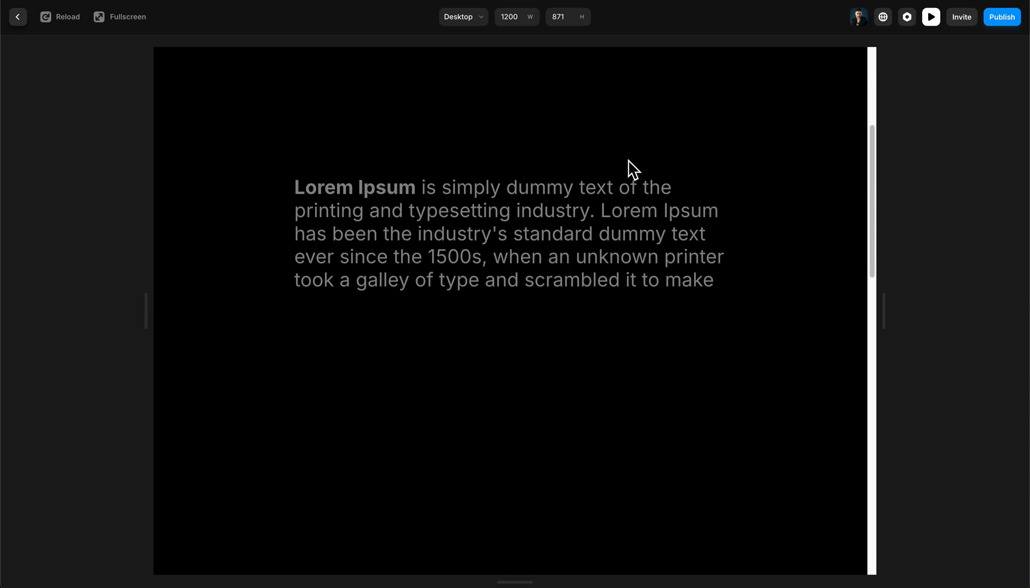
pyautogui.scroll(5, 649, 152)
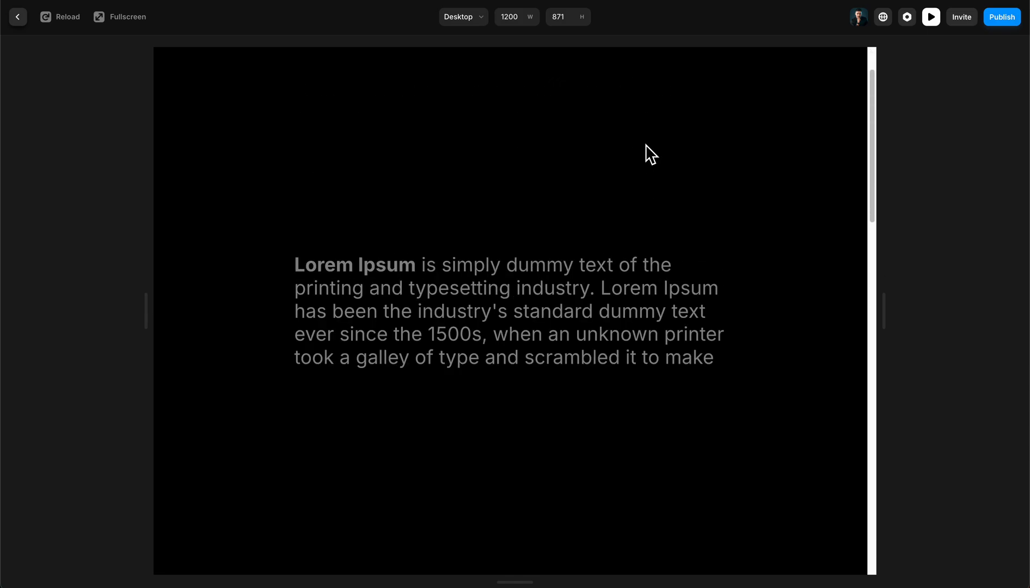
pyautogui.scroll(-5, 646, 155)
pyautogui.scroll(5, 647, 159)
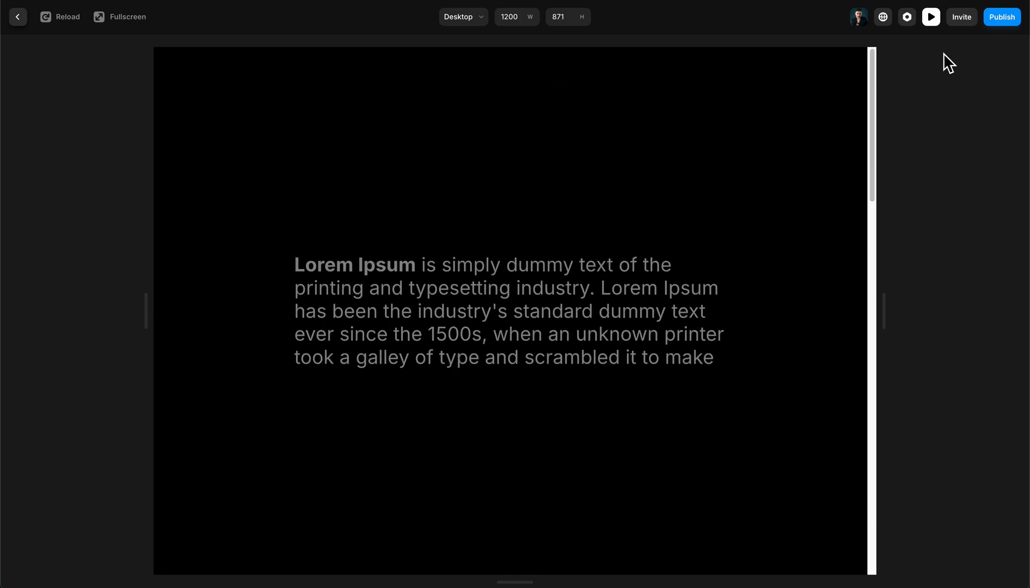
pyautogui.click(931, 17)
# - Set the coringa frame's height to 500, keeping it below the sticky container in the layer order
pyautogui.click(459, 432)
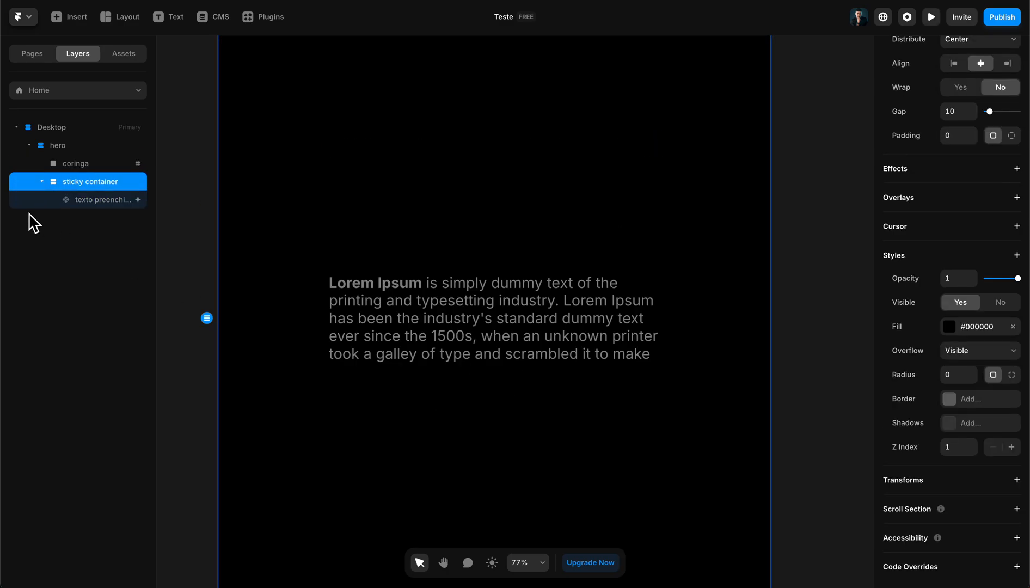
pyautogui.press('Up')
pyautogui.click(109, 199)
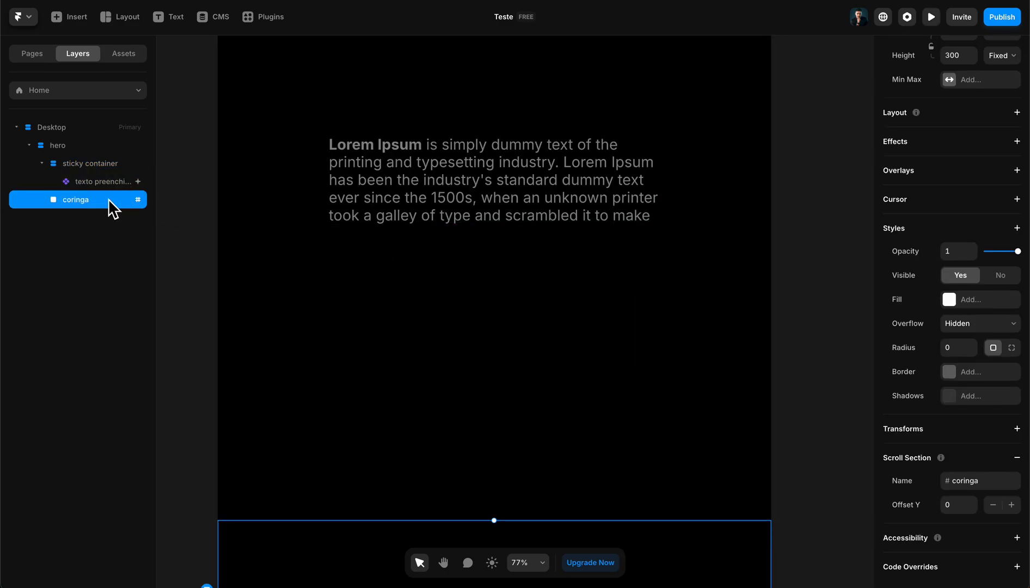
pyautogui.scroll(-5, 441, 149)
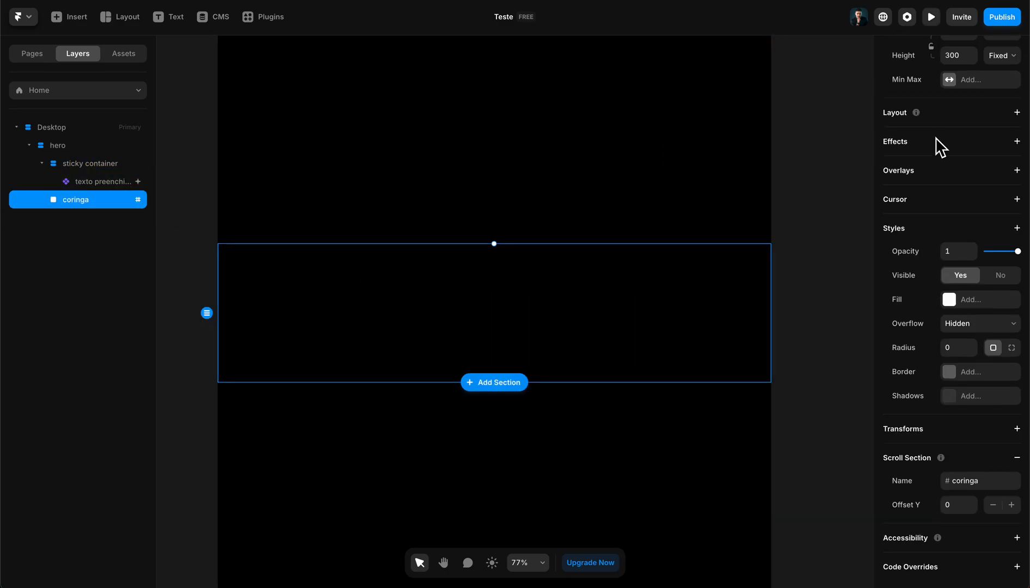
pyautogui.scroll(3, 941, 146)
pyautogui.scroll(1, 675, 298)
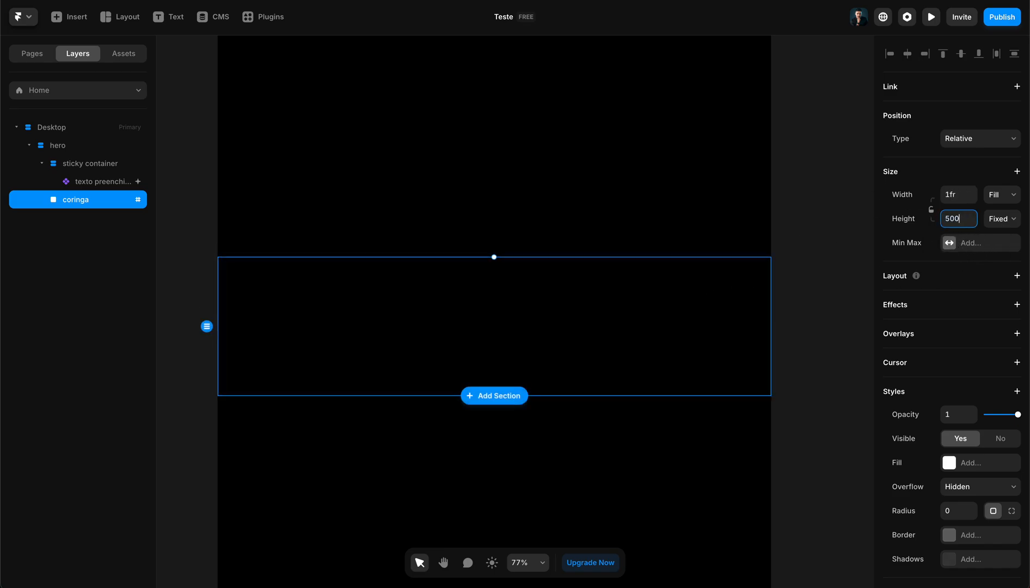
pyautogui.press('Return')
# - Preview the page to check how the sticky paragraph scrolls with the taller coringa frame
pyautogui.click(930, 17)
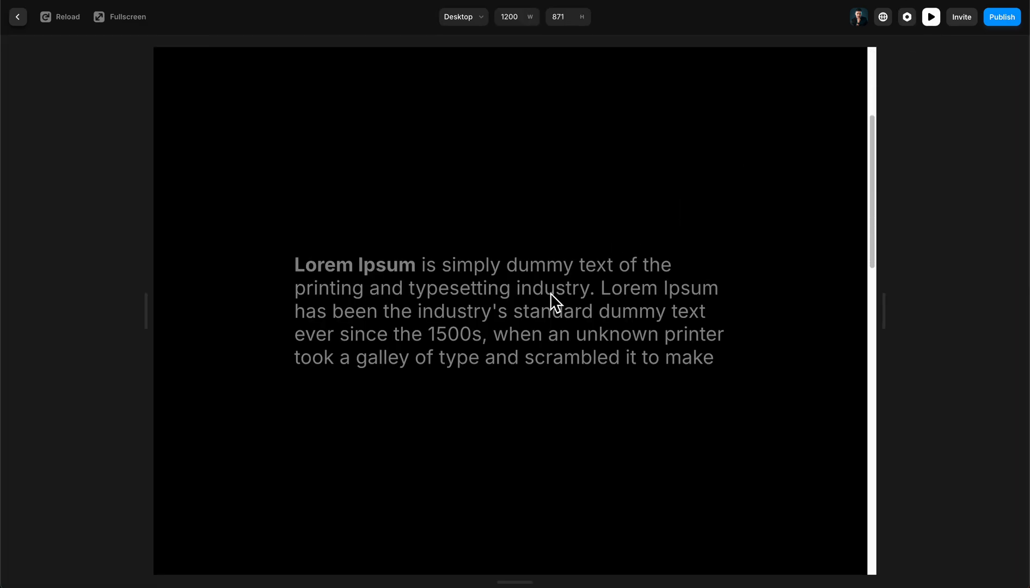
pyautogui.scroll(-5, 547, 298)
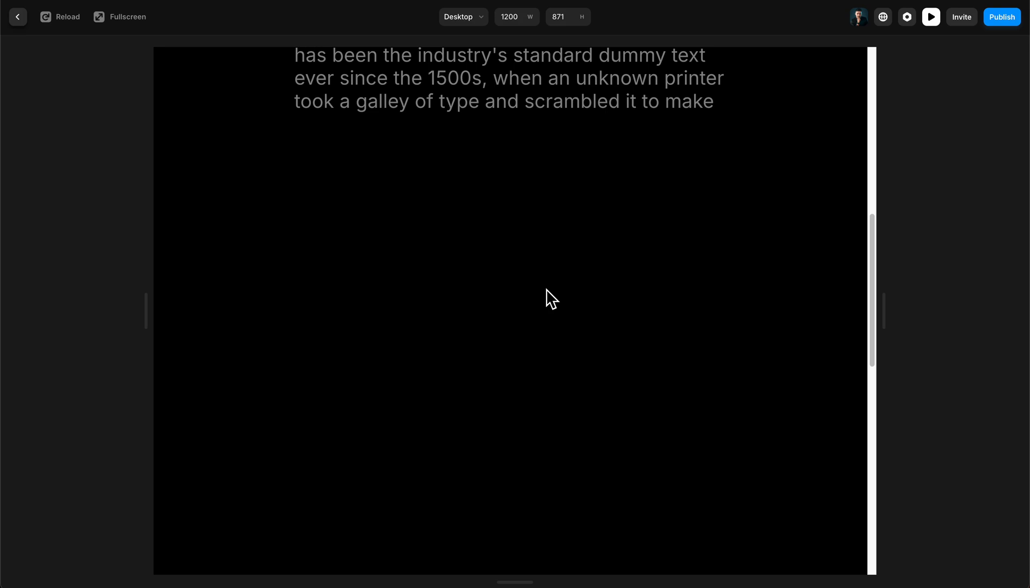
pyautogui.scroll(7, 545, 299)
pyautogui.scroll(2, 544, 306)
pyautogui.click(931, 17)
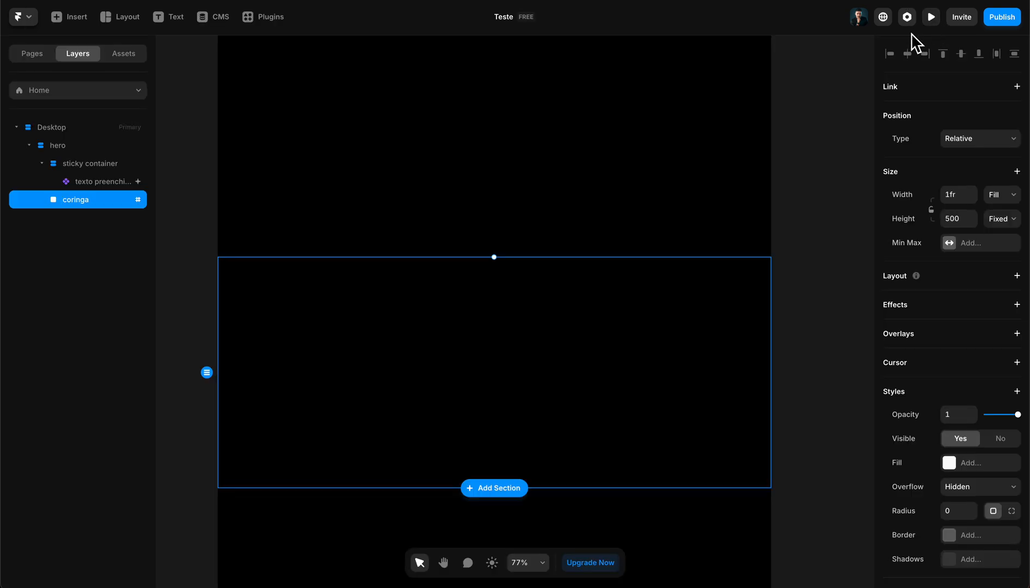
# - Reopen the texto preenchido component and add a third variant based on Variant 2
pyautogui.click(506, 262)
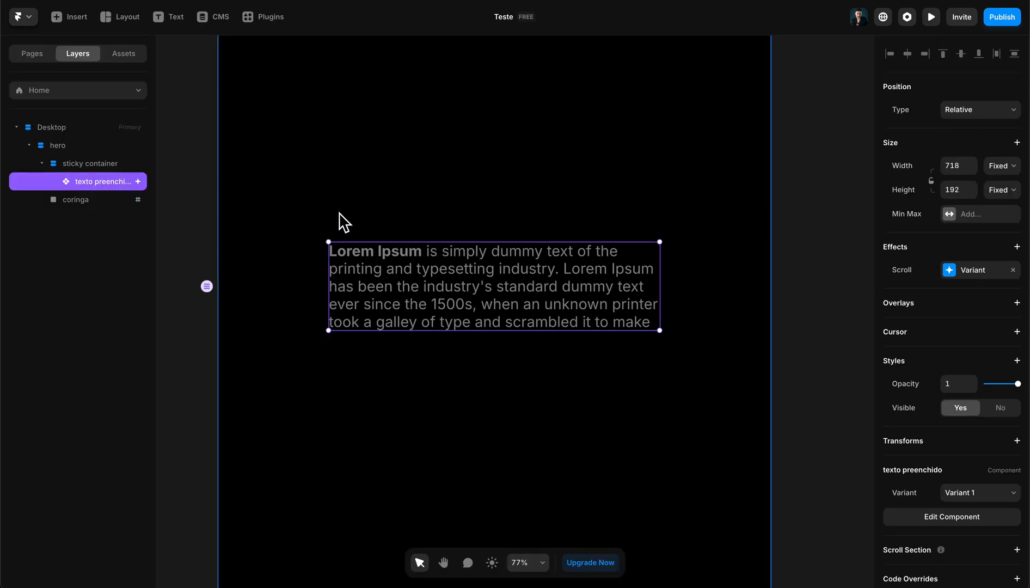
pyautogui.doubleClick(476, 292)
pyautogui.scroll(3, 482, 233)
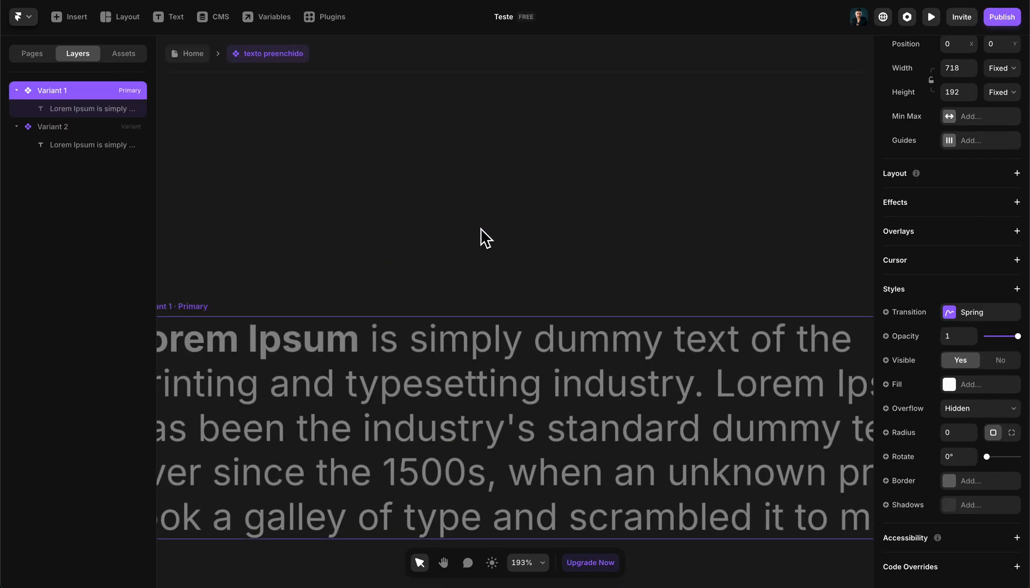
pyautogui.scroll(-5, 480, 234)
pyautogui.moveTo(652, 207); pyautogui.dragTo(309, 194)
pyautogui.click(322, 222)
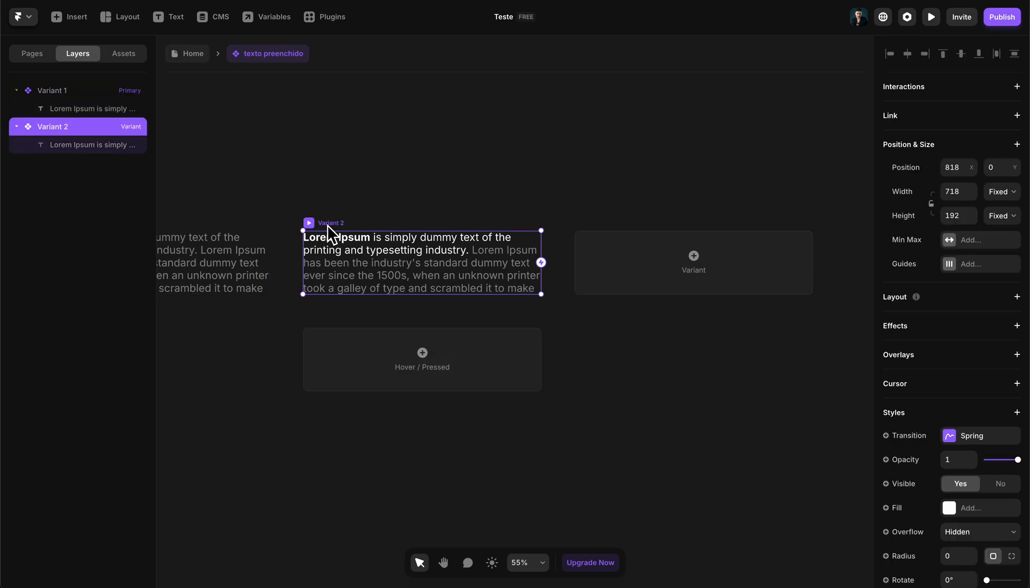
pyautogui.click(640, 280)
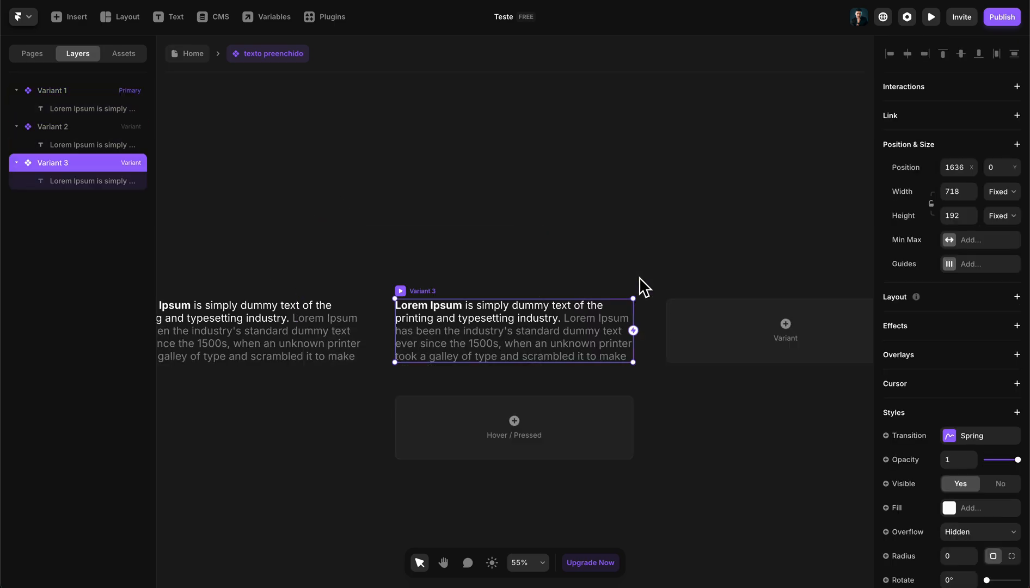
# - Colour the Variant 3 text from the second "Lorem Ipsum" through "ever since the 1500s," white
pyautogui.doubleClick(565, 331)
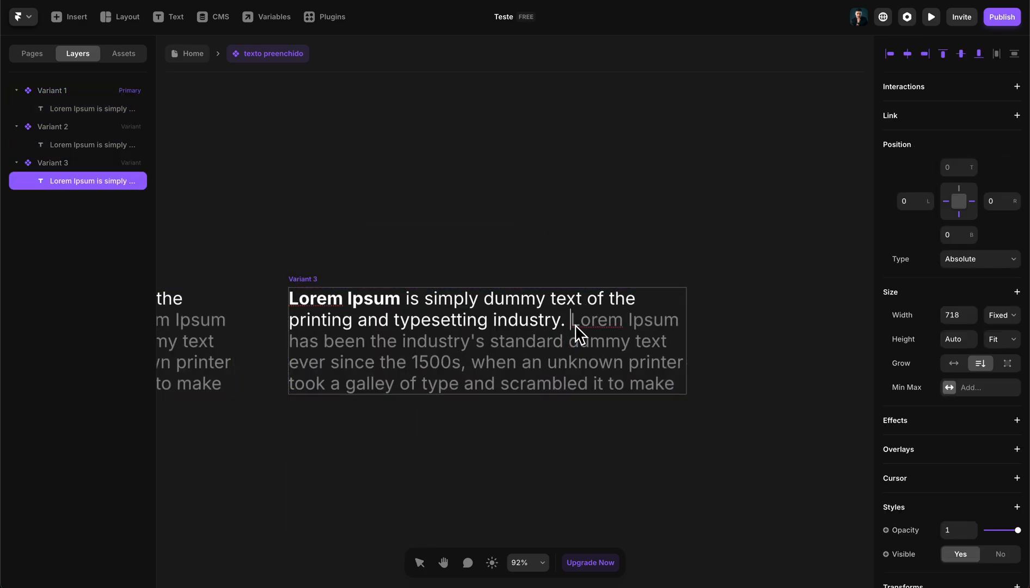
pyautogui.moveTo(572, 321); pyautogui.dragTo(468, 377)
pyautogui.scroll(-5, 1013, 425)
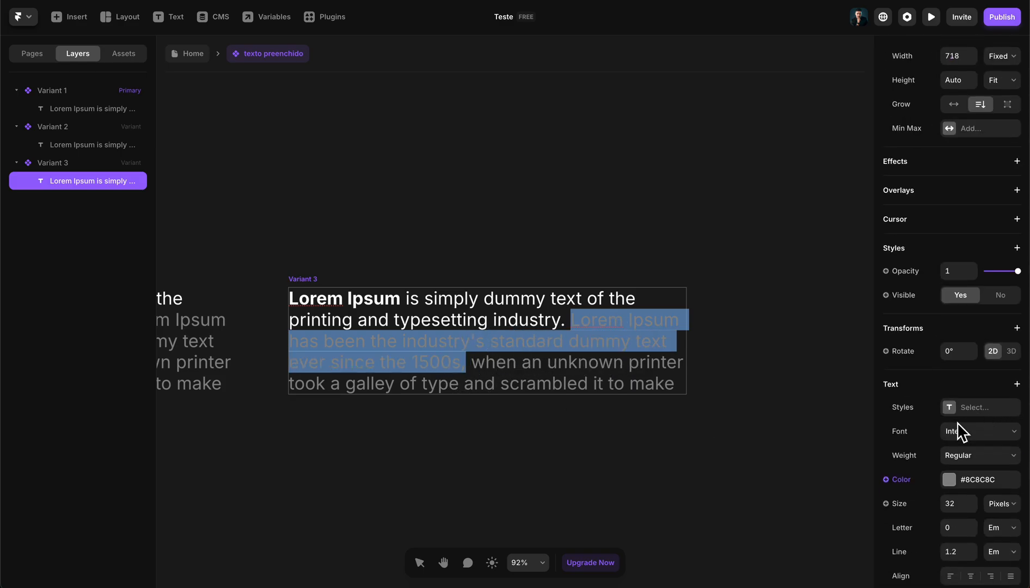
pyautogui.click(949, 477)
pyautogui.moveTo(805, 425); pyautogui.dragTo(491, 230)
pyautogui.click(587, 196)
pyautogui.click(609, 204)
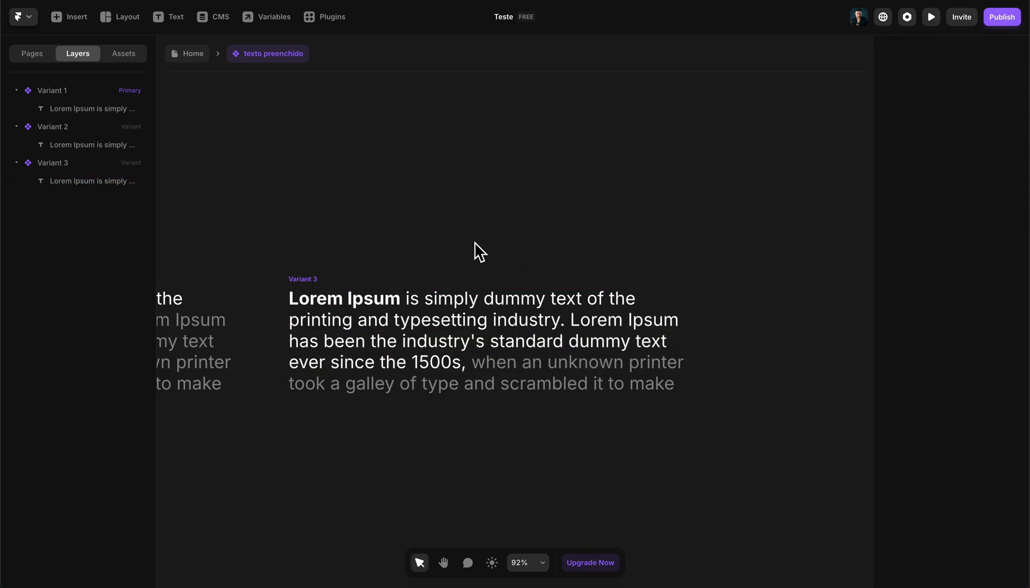
# - Add Variant 4 based on Variant 3 and colour its remaining grey text, from "when an unknown printer" to the end, #FFFFFF
pyautogui.click(308, 279)
pyautogui.click(756, 359)
pyautogui.click(492, 331)
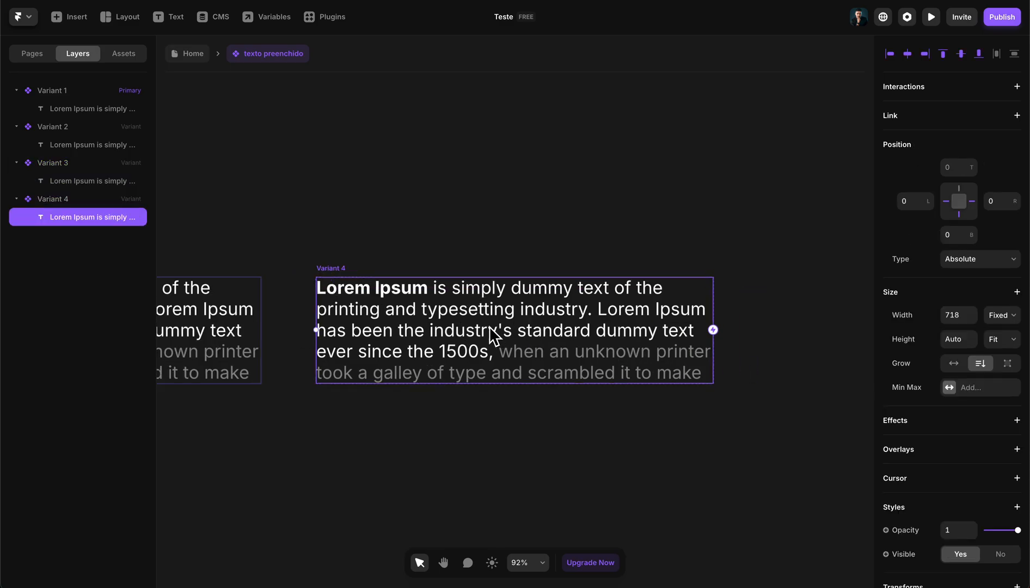
pyautogui.doubleClick(491, 331)
pyautogui.moveTo(501, 349); pyautogui.dragTo(740, 408)
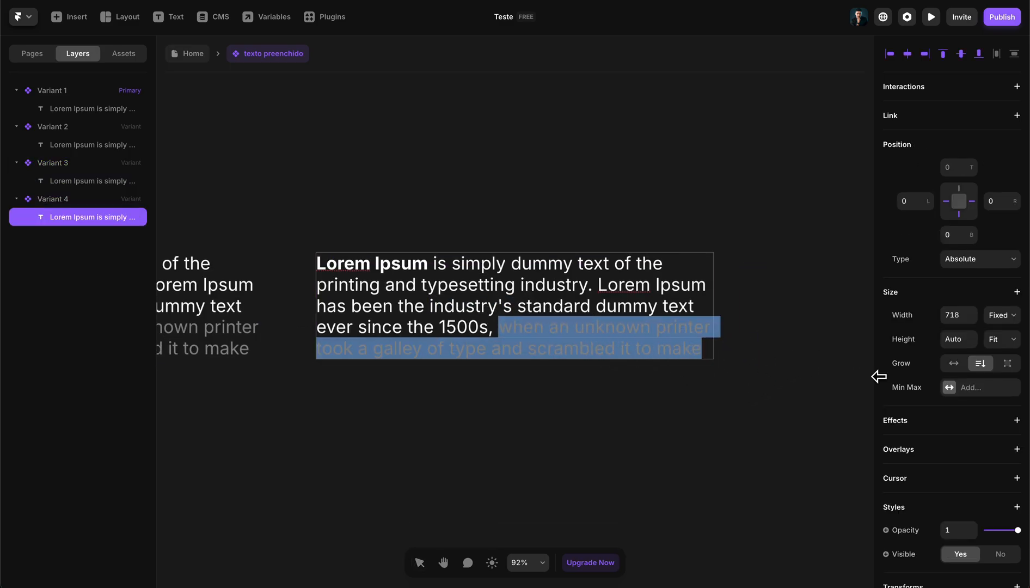
pyautogui.scroll(-2, 872, 376)
pyautogui.scroll(-7, 914, 359)
pyautogui.click(946, 360)
pyautogui.moveTo(826, 390); pyautogui.dragTo(430, 272)
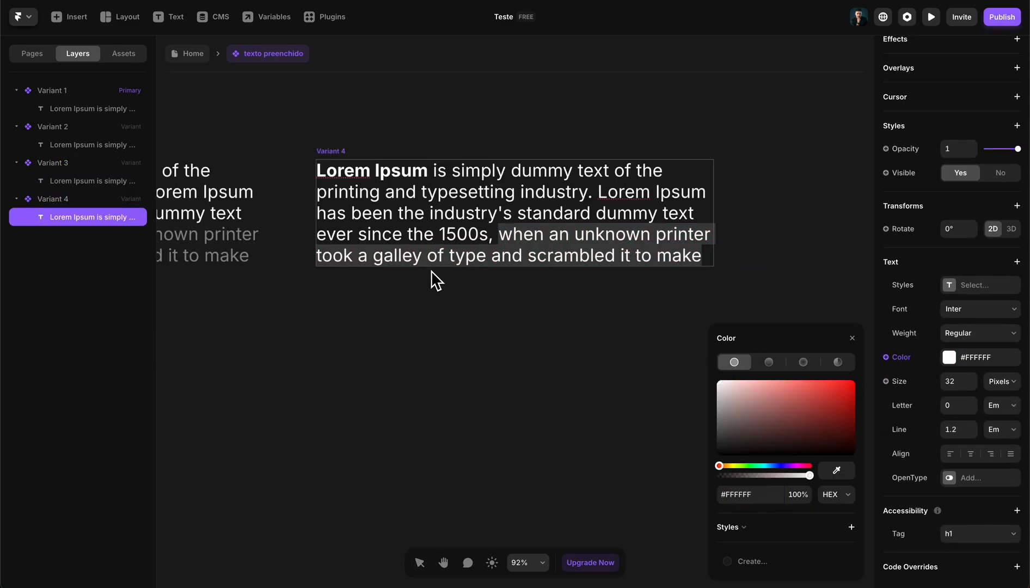
# - Return to the Home page and duplicate the coringa frame three times below the sticky container
pyautogui.click(438, 313)
pyautogui.click(439, 313)
pyautogui.click(194, 53)
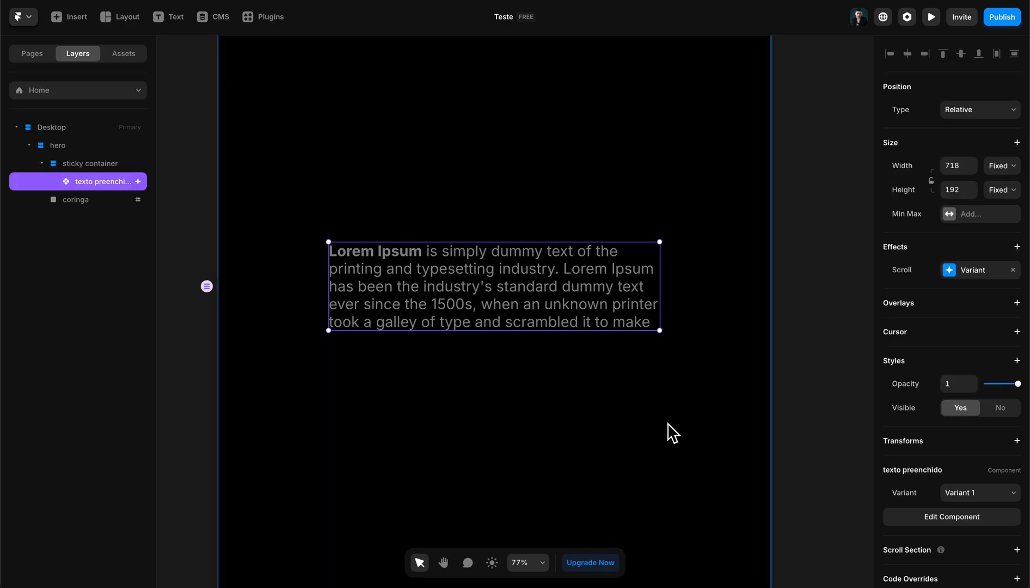
pyautogui.click(49, 217)
pyautogui.click(78, 205)
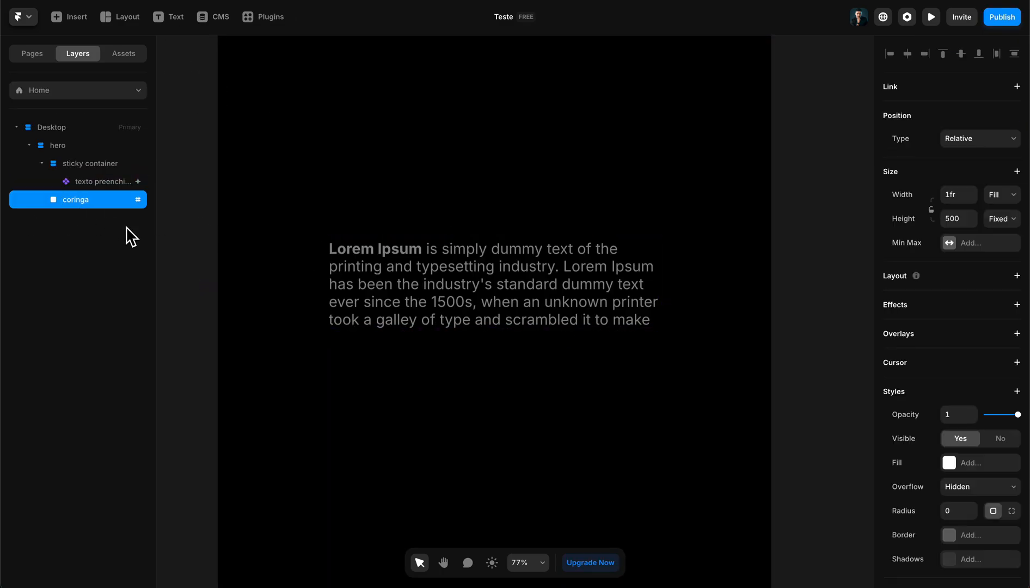
pyautogui.scroll(-12, 414, 297)
pyautogui.scroll(-1, 499, 347)
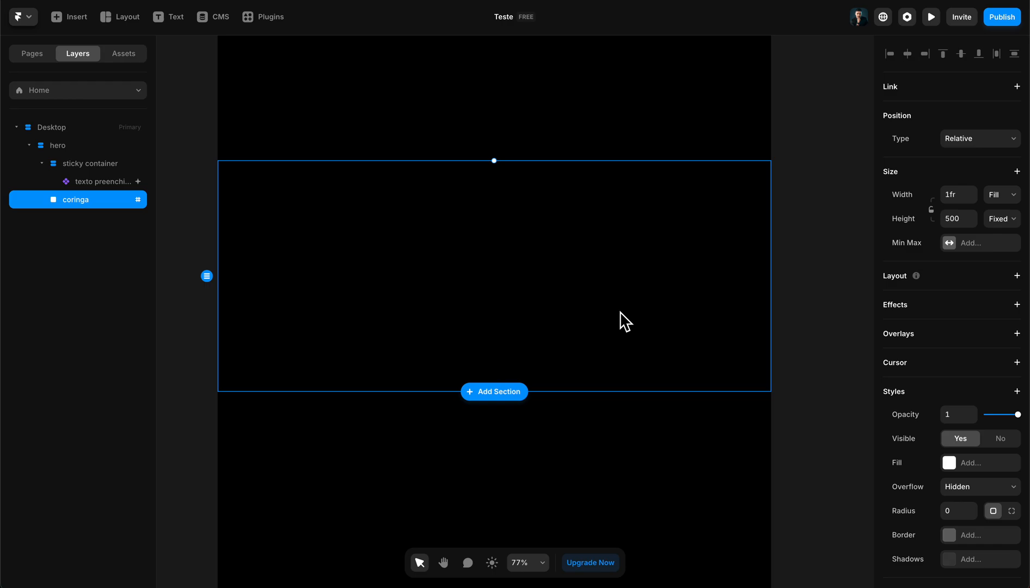
pyautogui.hotkey('ctrl', 'd')
pyautogui.hotkey('ctrl', 'd')
pyautogui.hotkey('ctrl', 'd')
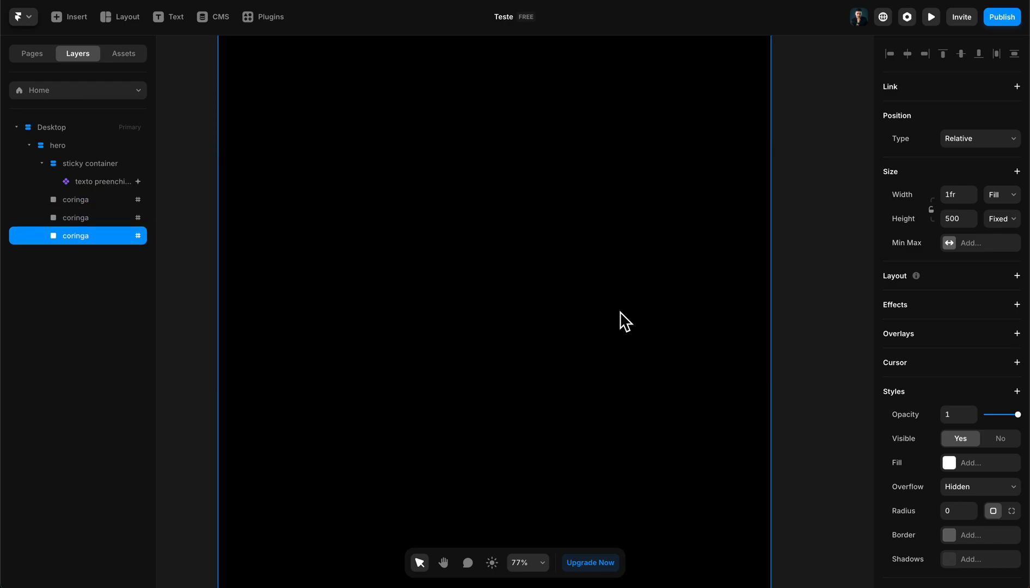
pyautogui.scroll(-10, 362, 282)
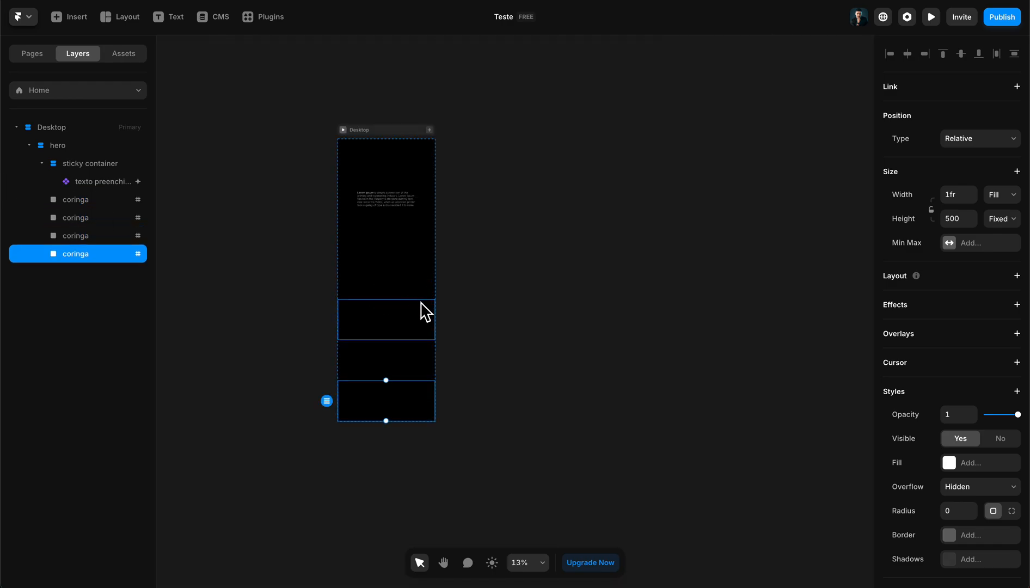
# - Set the Desktop breakpoint's height to 7000
pyautogui.press('space')
pyautogui.moveTo(508, 310); pyautogui.dragTo(641, 316)
pyautogui.click(526, 146)
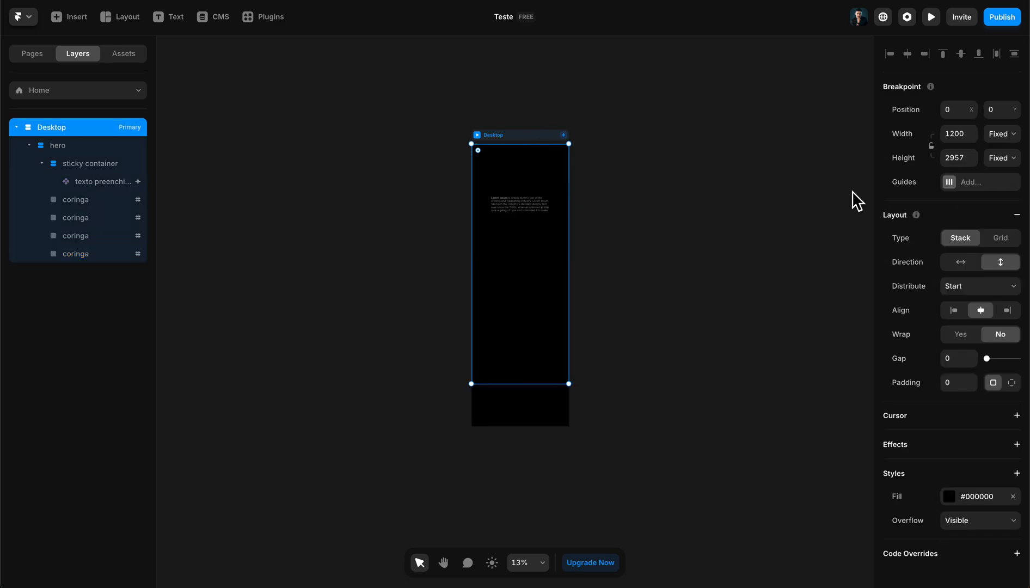
pyautogui.click(537, 396)
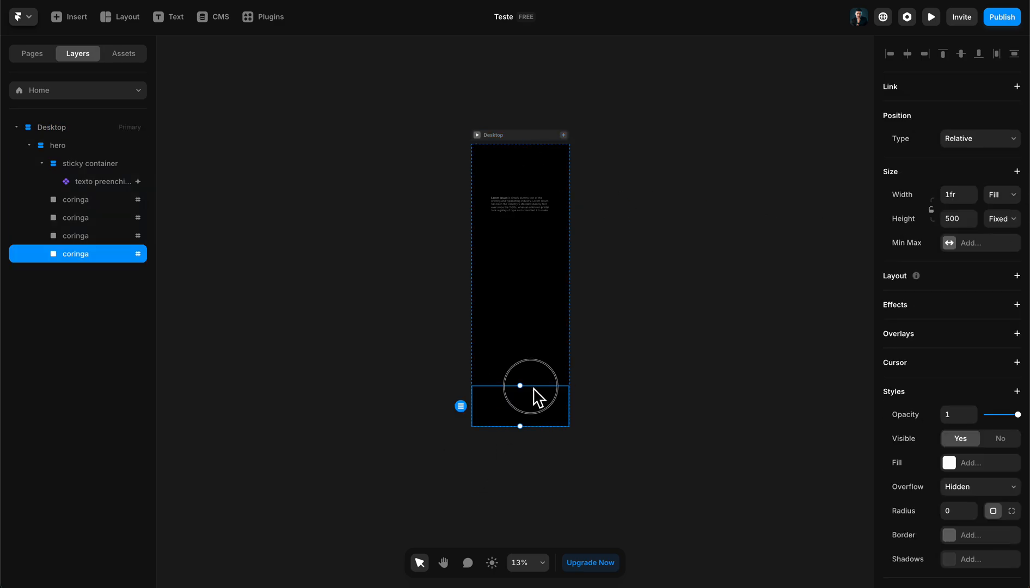
pyautogui.click(523, 152)
pyautogui.click(955, 158)
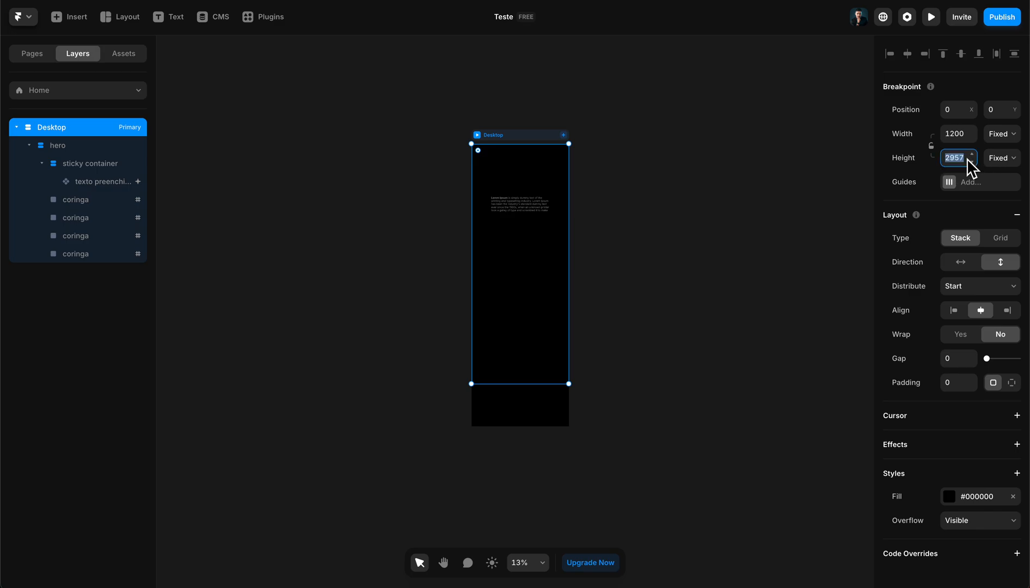
pyautogui.write('7000')
pyautogui.press('Return')
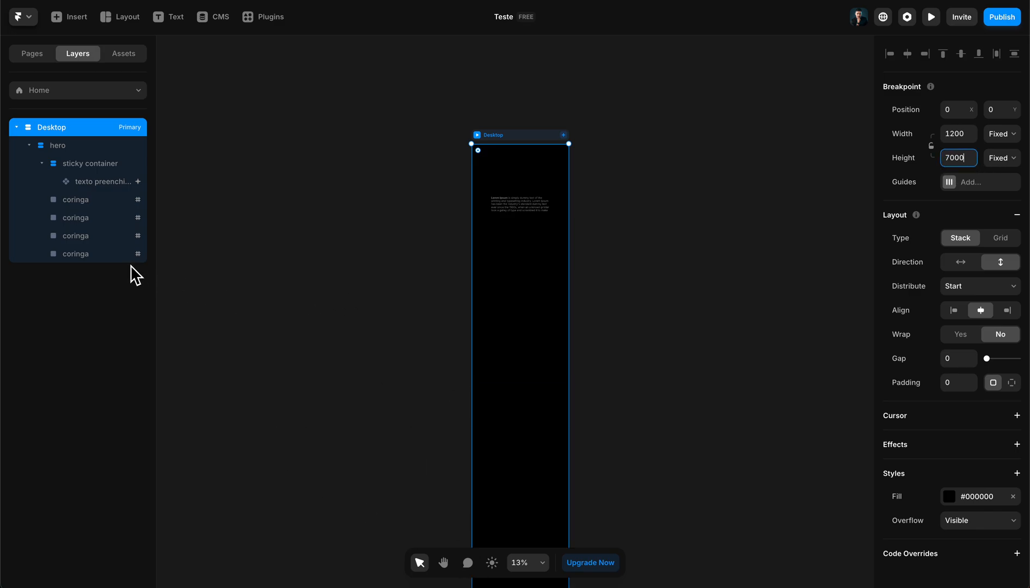
# - Rename the second coringa frame's scroll section to coringa-2
pyautogui.click(115, 255)
pyautogui.click(97, 212)
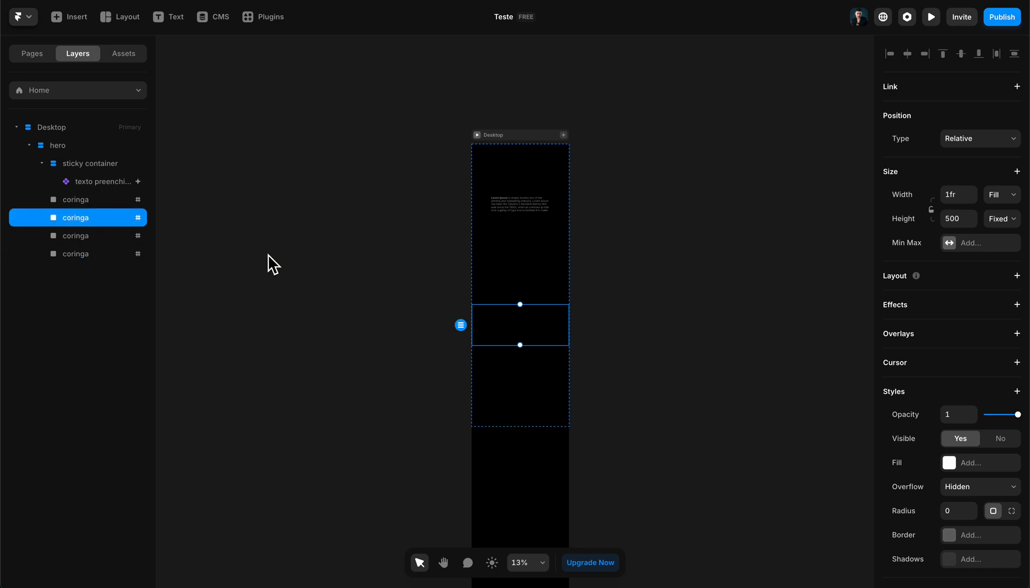
pyautogui.scroll(5, 530, 310)
pyautogui.scroll(-3, 993, 480)
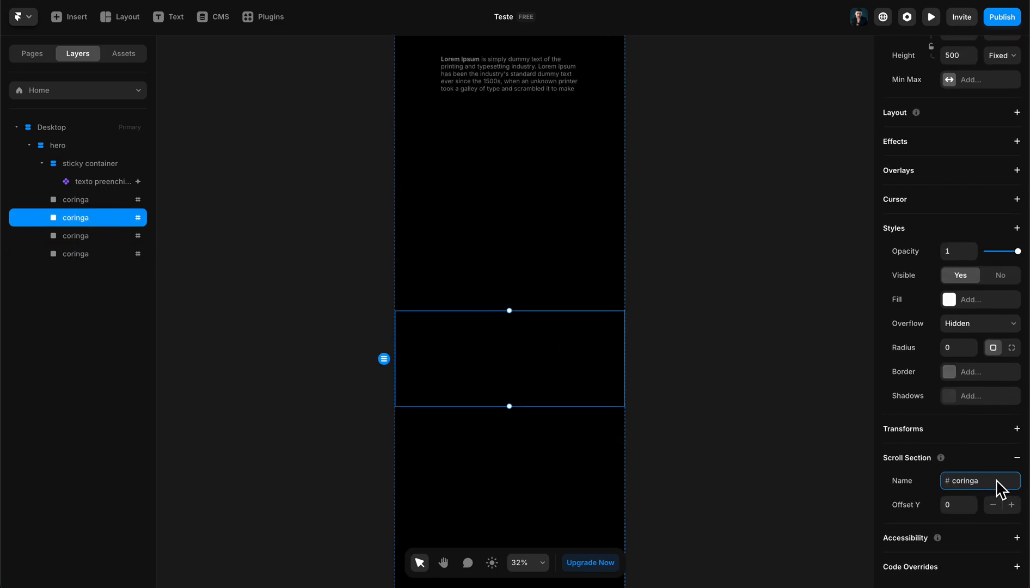
pyautogui.write('-2')
# - Rename the third coringa frame's scroll section to coringa-3
pyautogui.click(88, 240)
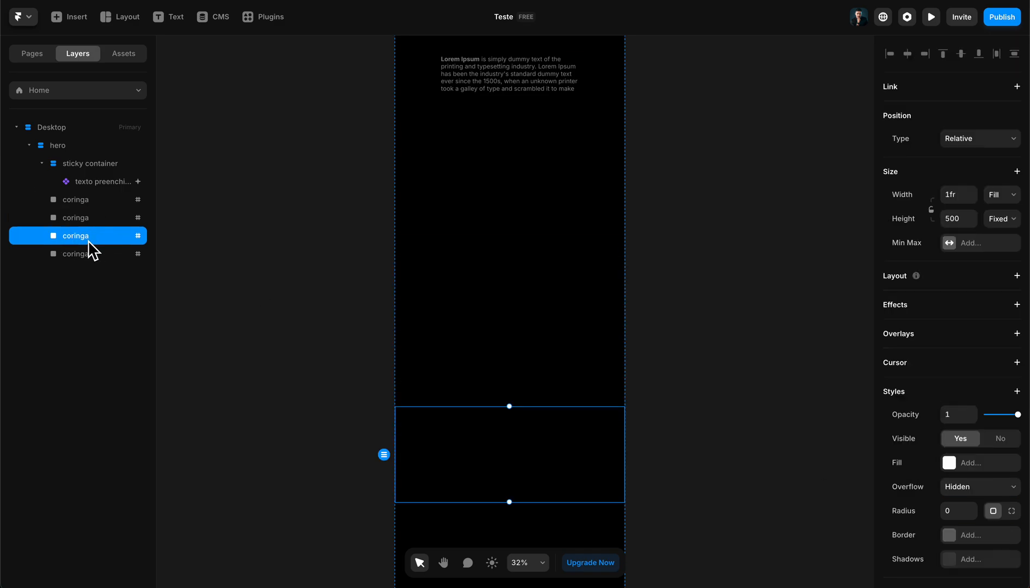
pyautogui.scroll(-3, 958, 436)
pyautogui.click(1001, 482)
pyautogui.click(1008, 484)
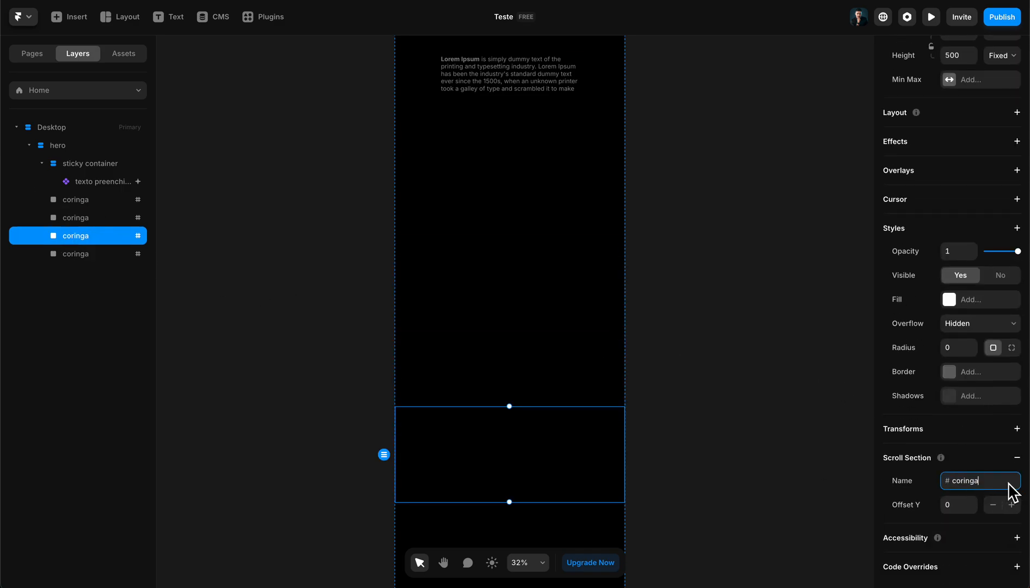
pyautogui.write('-3')
# - Rename the fourth coringa frame's scroll section to coringa-4
pyautogui.click(66, 253)
pyautogui.scroll(-3, 980, 467)
pyautogui.click(996, 484)
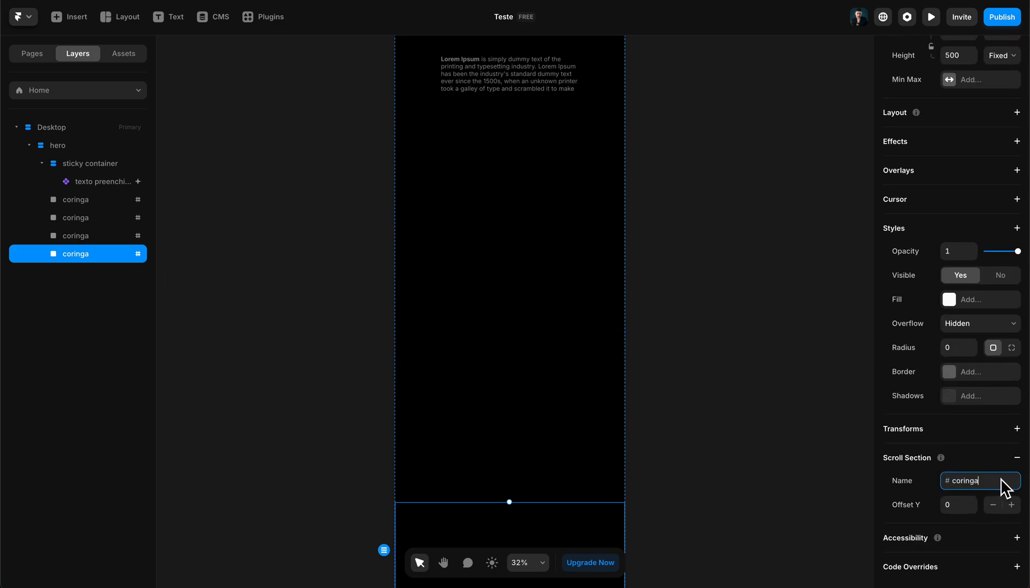
pyautogui.write('-4')
# - Add section #coringa-2 to the texto preenchido component's scroll variant effect and make it switch to Variant 2
pyautogui.scroll(5, 505, 306)
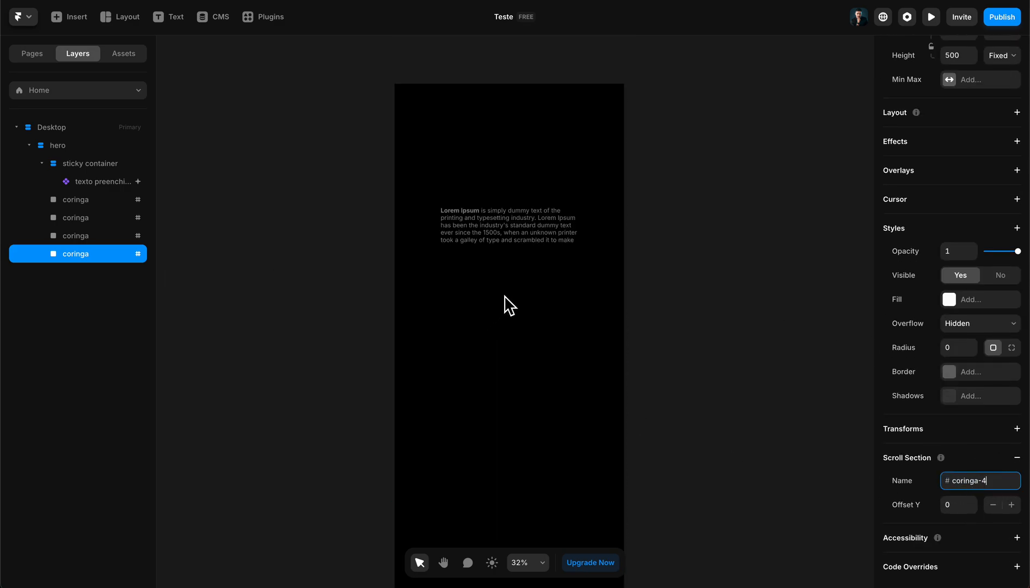
pyautogui.keyDown('ctrl'); pyautogui.scroll(5, 494, 315); pyautogui.keyUp('ctrl')
pyautogui.click(541, 357)
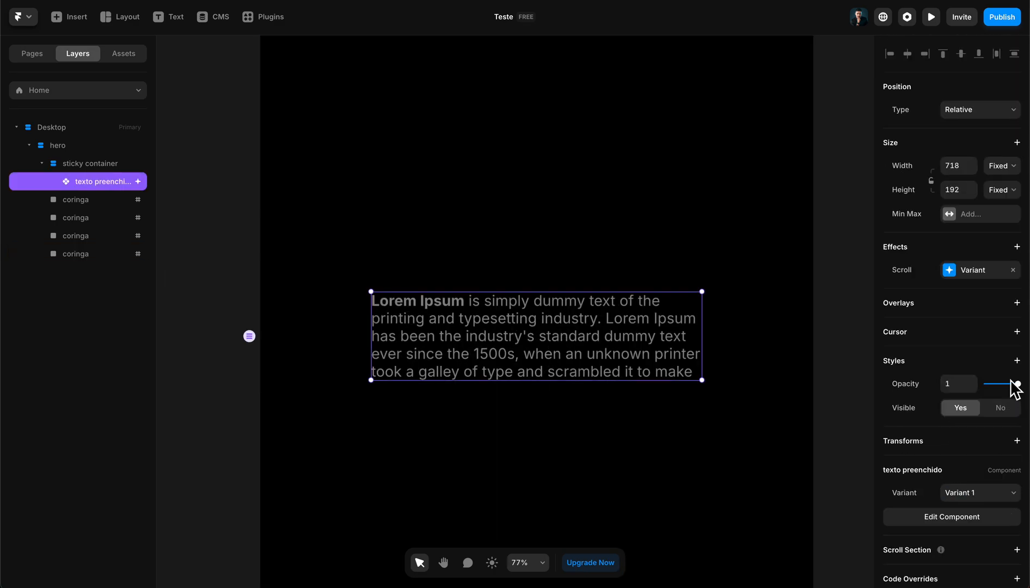
pyautogui.click(973, 272)
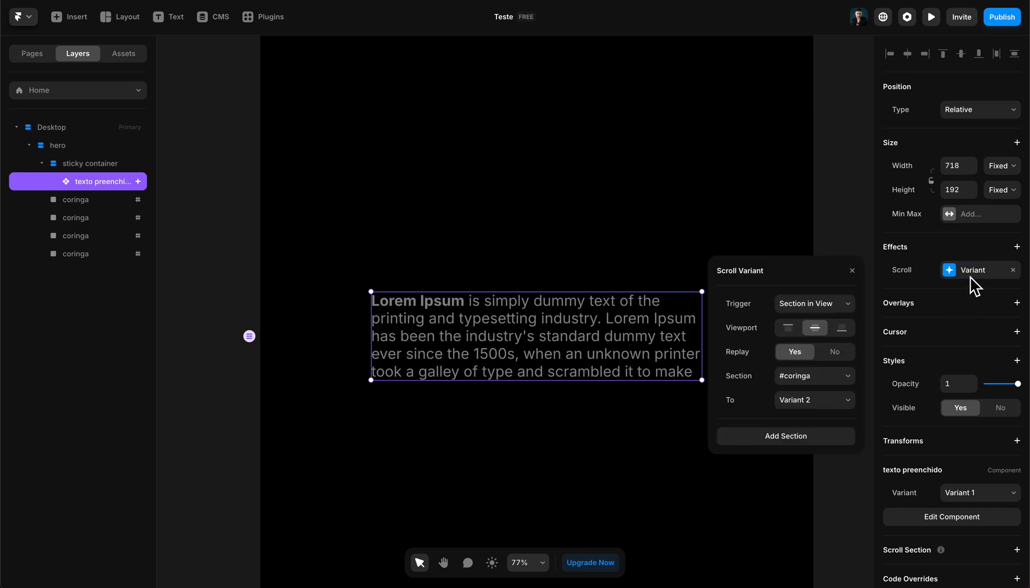
pyautogui.click(778, 436)
pyautogui.click(790, 436)
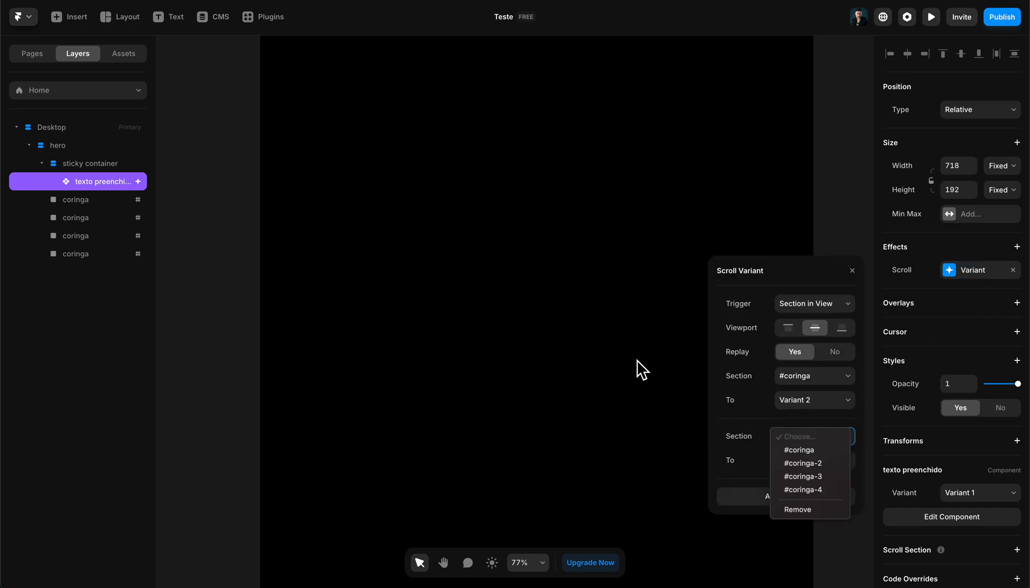
pyautogui.click(839, 462)
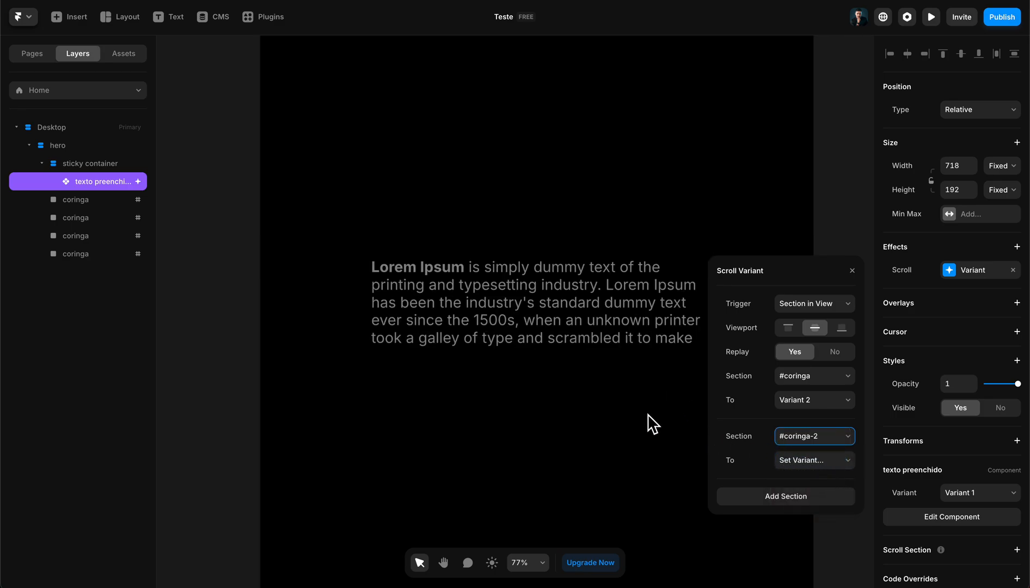
pyautogui.click(793, 462)
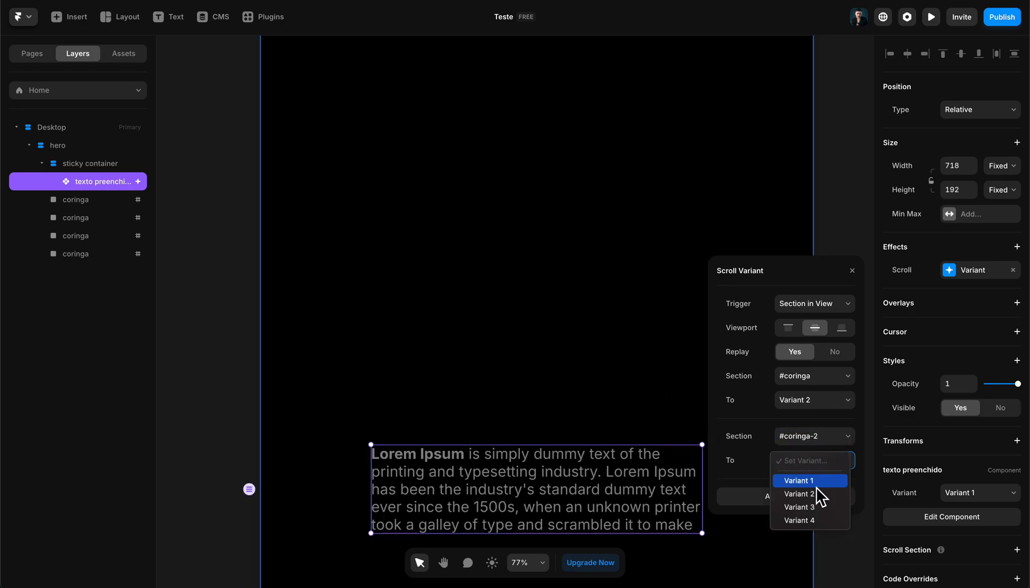
pyautogui.click(830, 492)
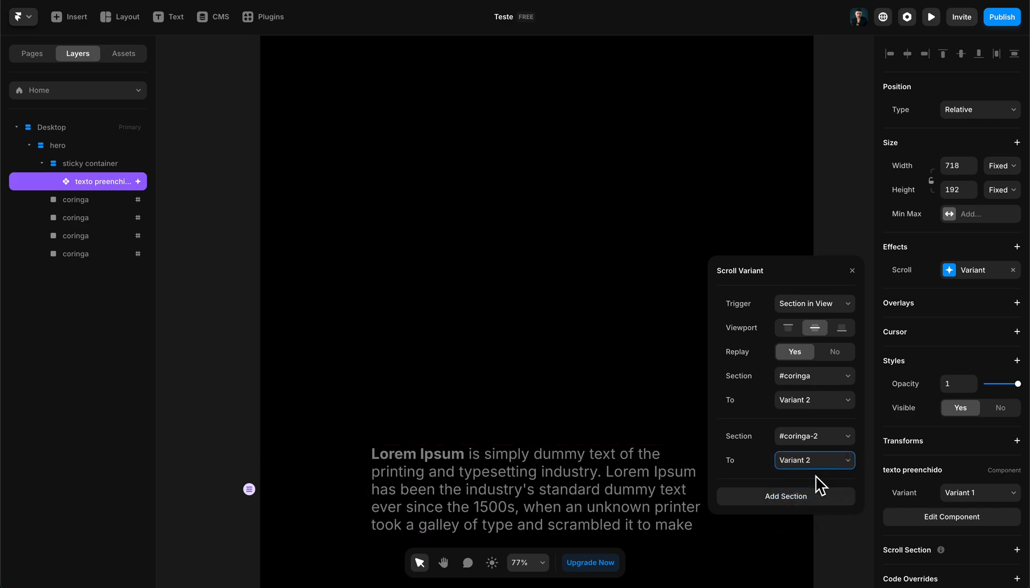
# - Add section #coringa-3 to the scroll variant effect and make it switch to Variant 3
pyautogui.click(815, 497)
pyautogui.click(819, 498)
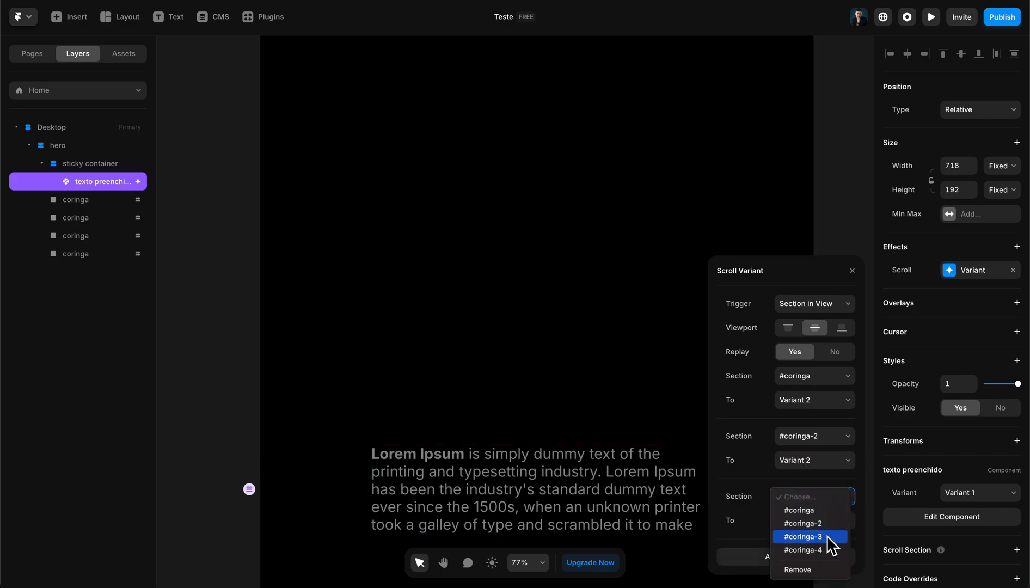
pyautogui.click(831, 538)
pyautogui.click(823, 521)
pyautogui.click(824, 566)
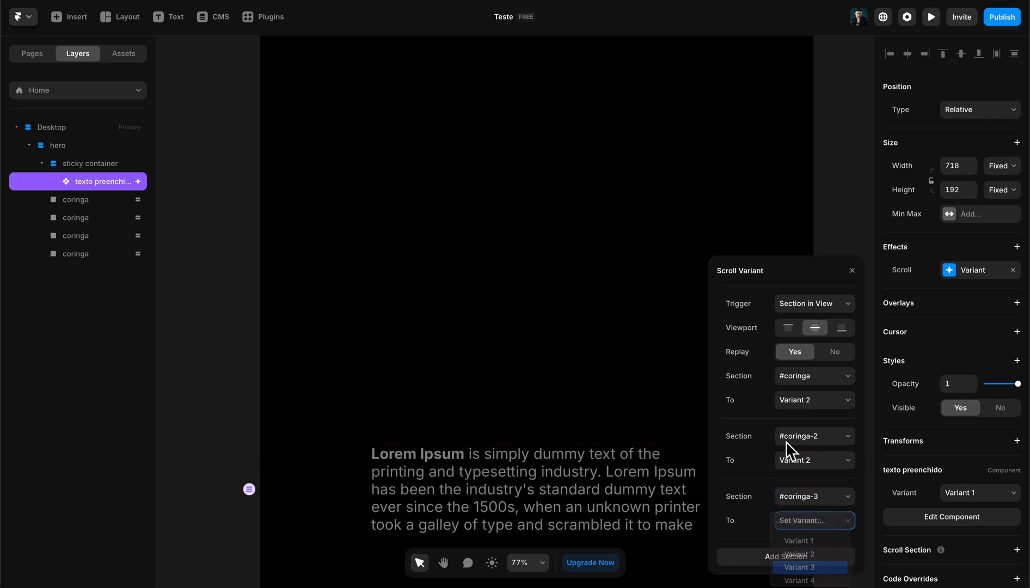
# - Add section #coringa-4 to the scroll variant effect and make it switch to Variant 4
pyautogui.click(800, 558)
pyautogui.click(802, 503)
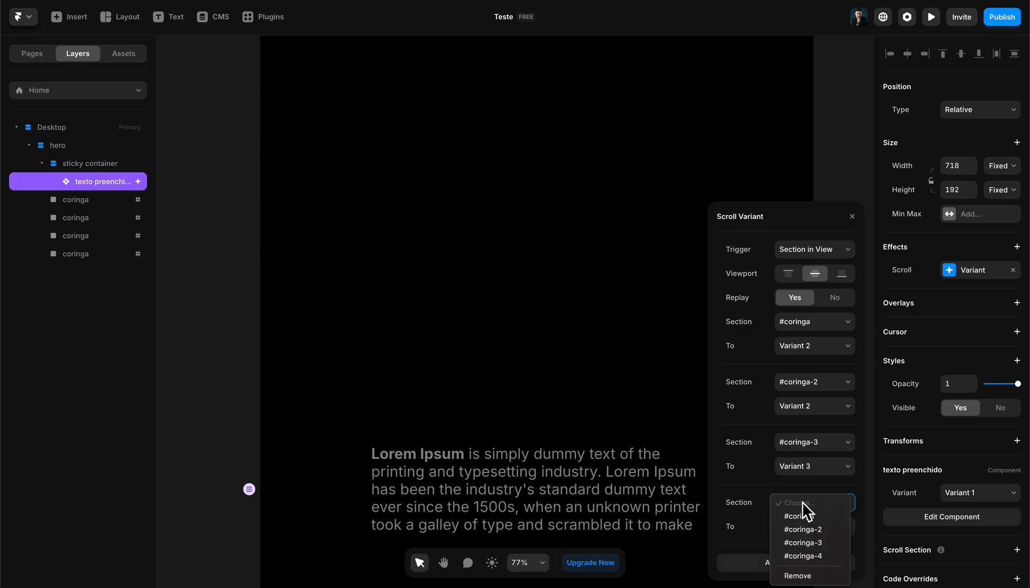
pyautogui.click(813, 555)
pyautogui.click(811, 526)
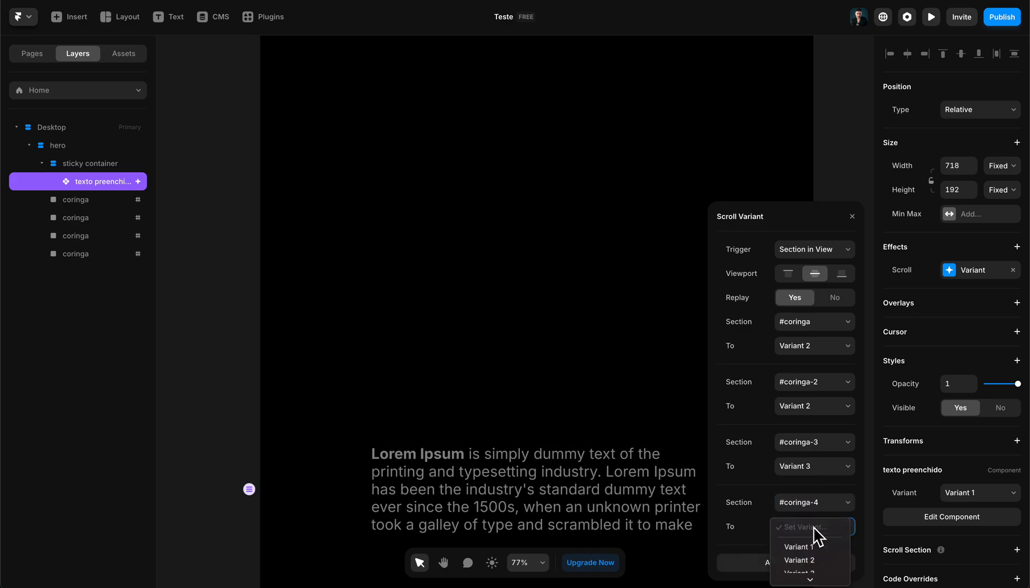
pyautogui.click(835, 576)
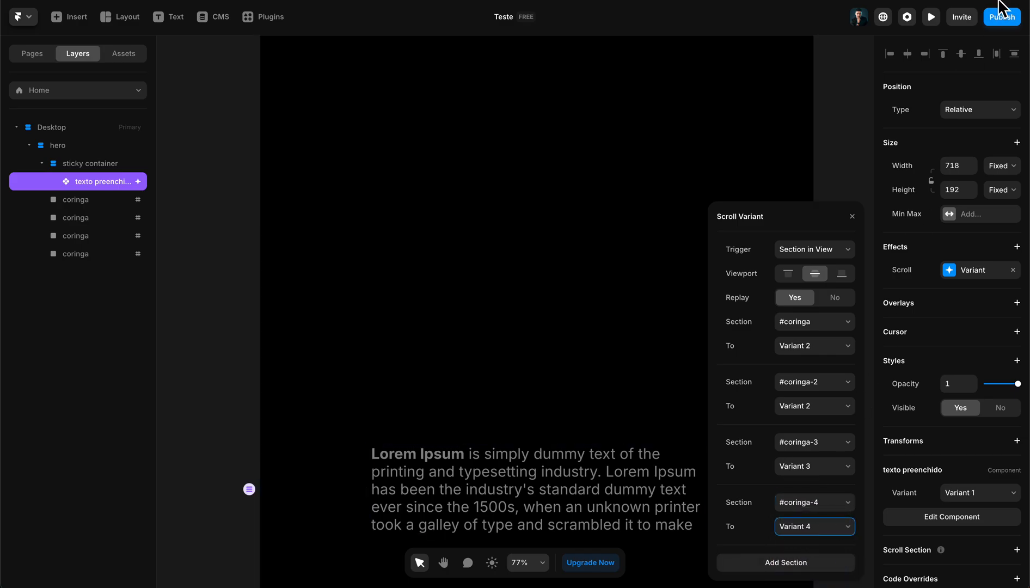
# - Preview the page, scrolling down and back up to check the paragraph's progressive colour change, and return to the canvas
pyautogui.click(932, 16)
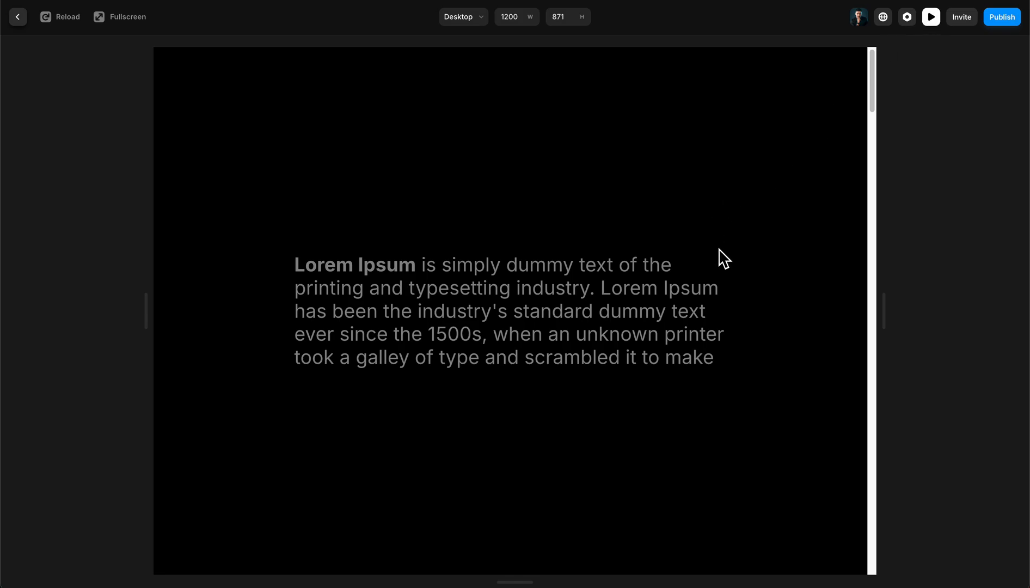
pyautogui.scroll(-3, 746, 271)
pyautogui.scroll(-3, 759, 284)
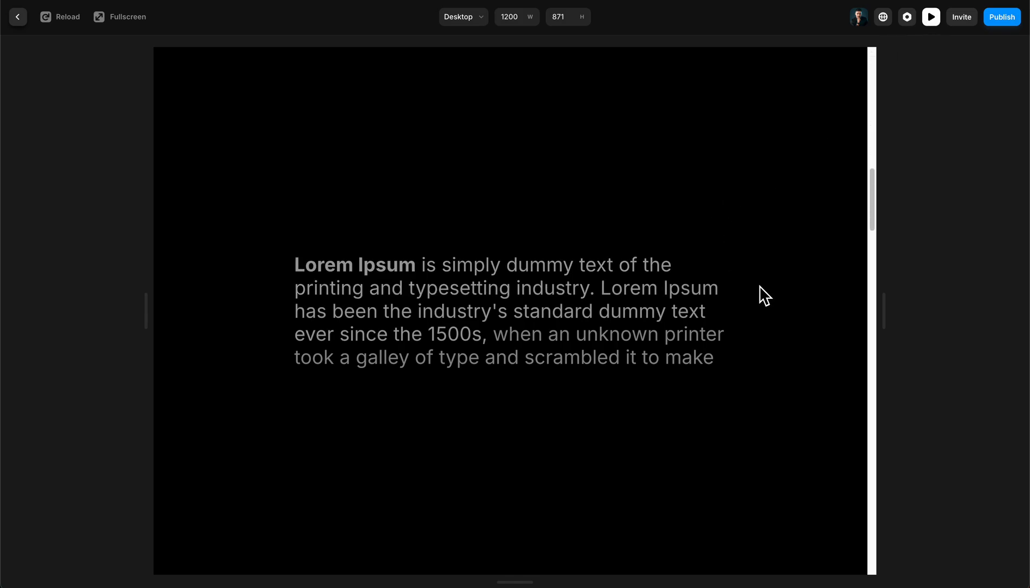
pyautogui.scroll(-1, 742, 272)
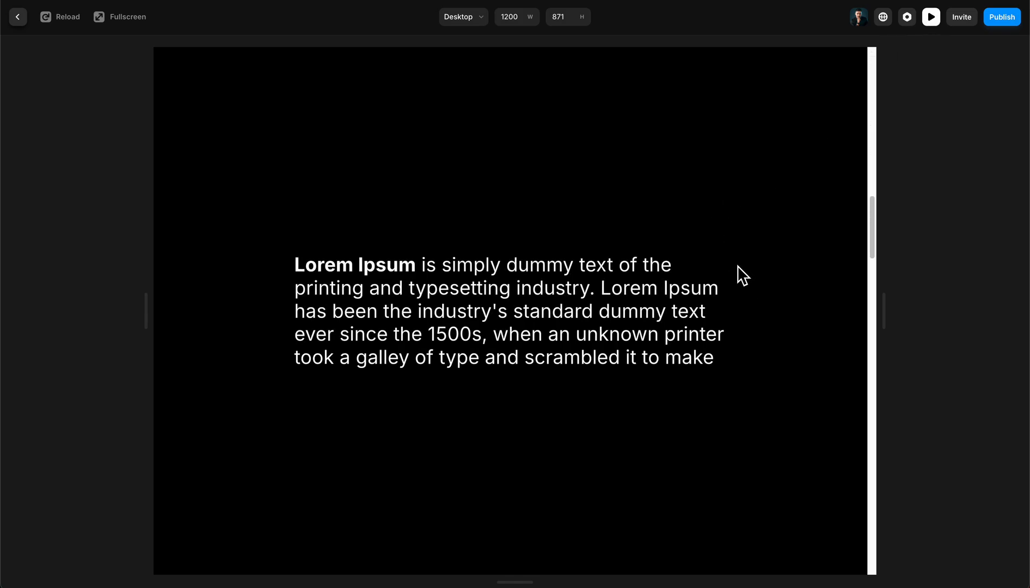
pyautogui.scroll(-5, 738, 267)
pyautogui.scroll(4, 742, 259)
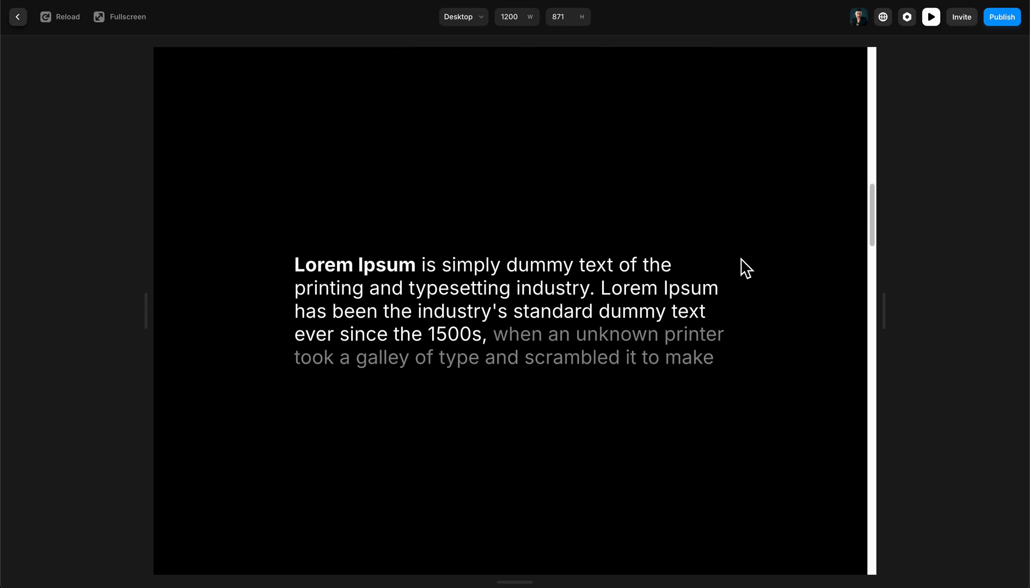
pyautogui.scroll(4, 736, 263)
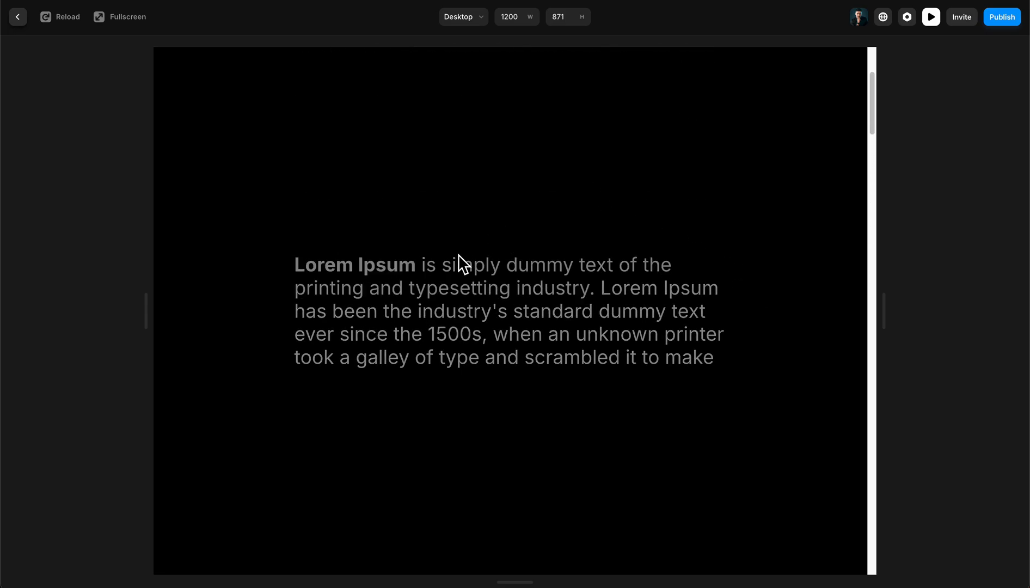
pyautogui.moveTo(861, 439); pyautogui.dragTo(887, 449)
pyautogui.click(802, 369)
pyautogui.click(17, 17)
# - Select the sticky container and examine its position, size and layout settings against the coringa frames below
pyautogui.scroll(2, 600, 298)
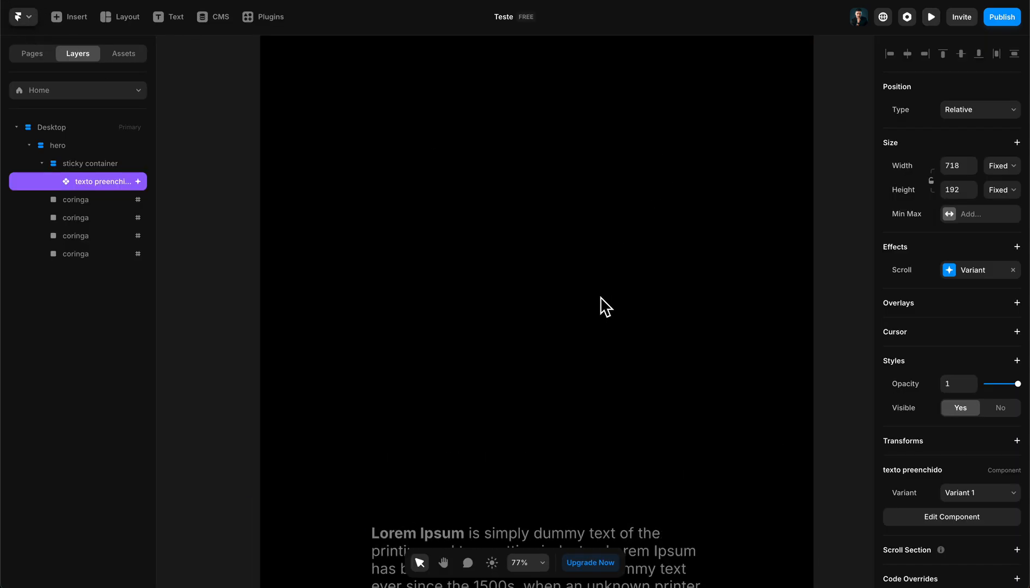
pyautogui.scroll(9, 556, 275)
pyautogui.scroll(-12, 524, 269)
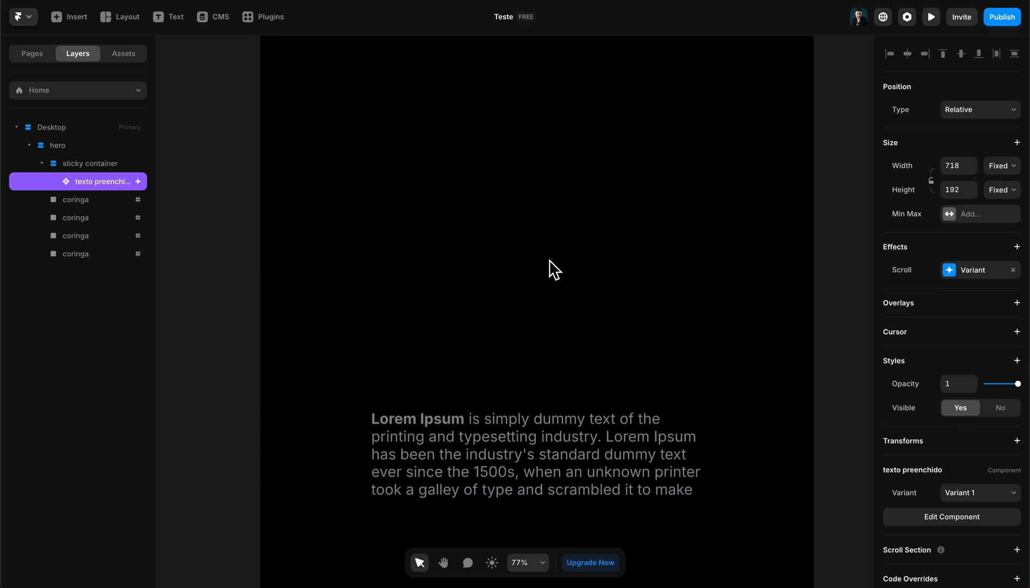
pyautogui.scroll(4, 549, 261)
pyautogui.scroll(-10, 539, 268)
pyautogui.click(576, 204)
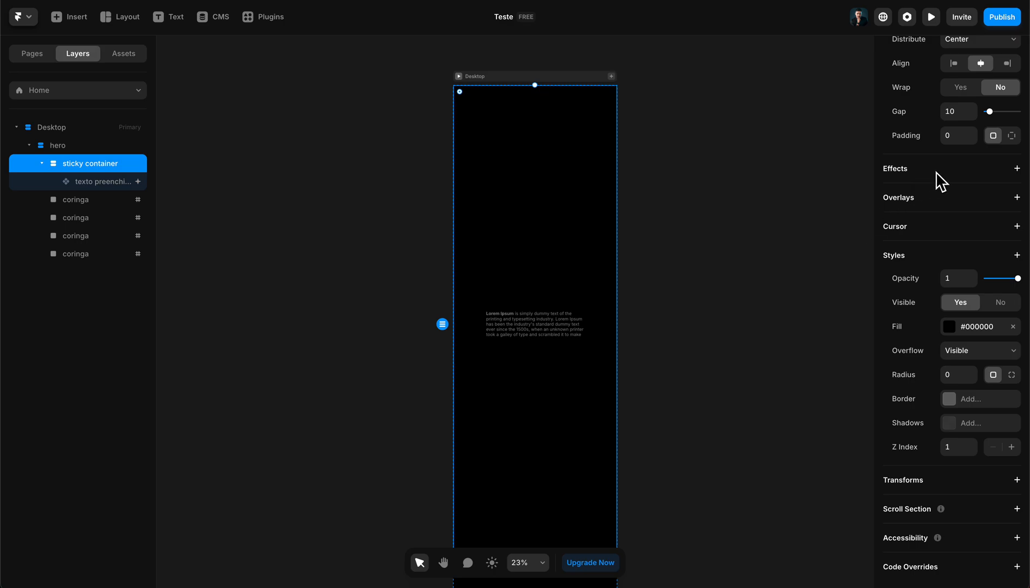
pyautogui.scroll(6, 939, 182)
pyautogui.scroll(-3, 635, 266)
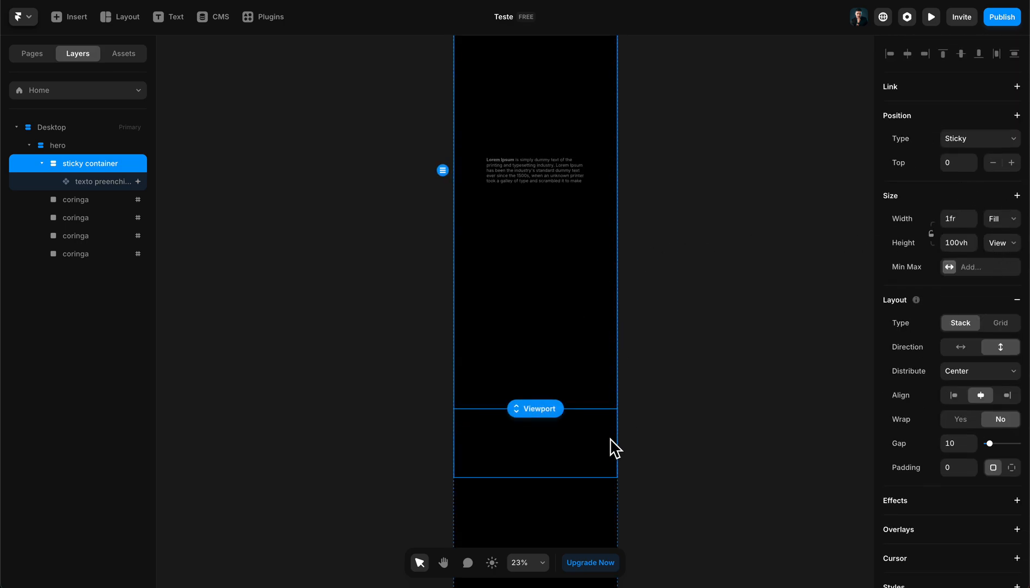
# - Examine the Desktop page from top to bottom, checking where the paragraph sits inside the viewport-height sticky container
pyautogui.scroll(1, 567, 382)
pyautogui.scroll(2, 569, 381)
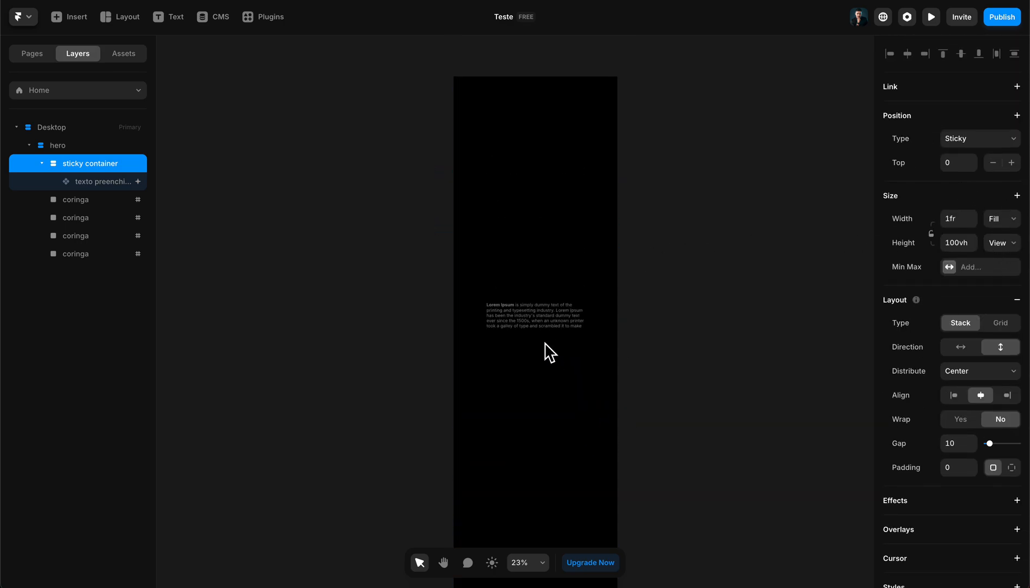
pyautogui.scroll(-1, 517, 241)
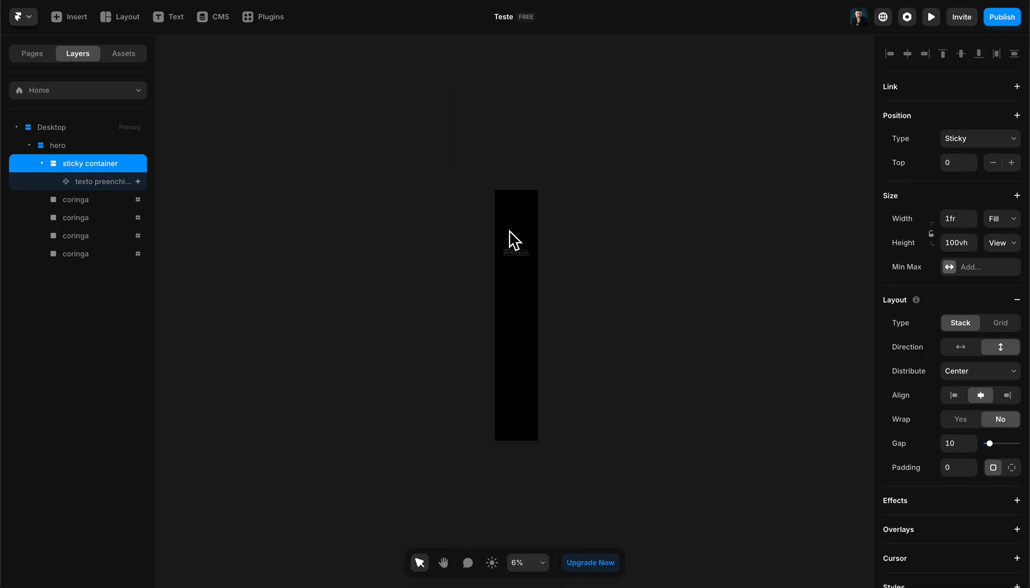
pyautogui.scroll(5, 509, 245)
pyautogui.scroll(-2, 499, 356)
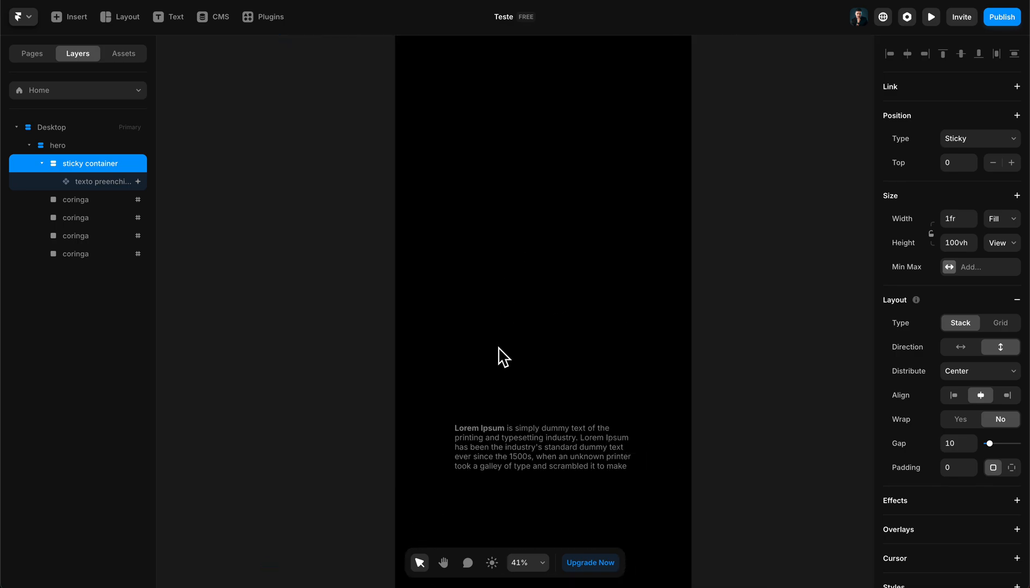
pyautogui.scroll(2, 495, 353)
pyautogui.scroll(-3, 505, 414)
pyautogui.scroll(1, 506, 416)
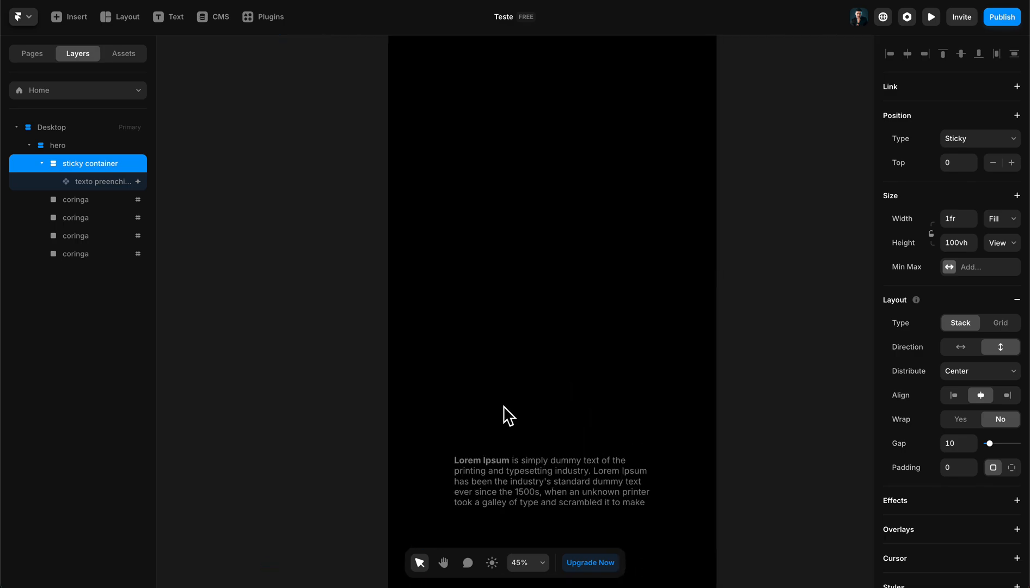
pyautogui.scroll(5, 489, 419)
pyautogui.scroll(-10, 457, 269)
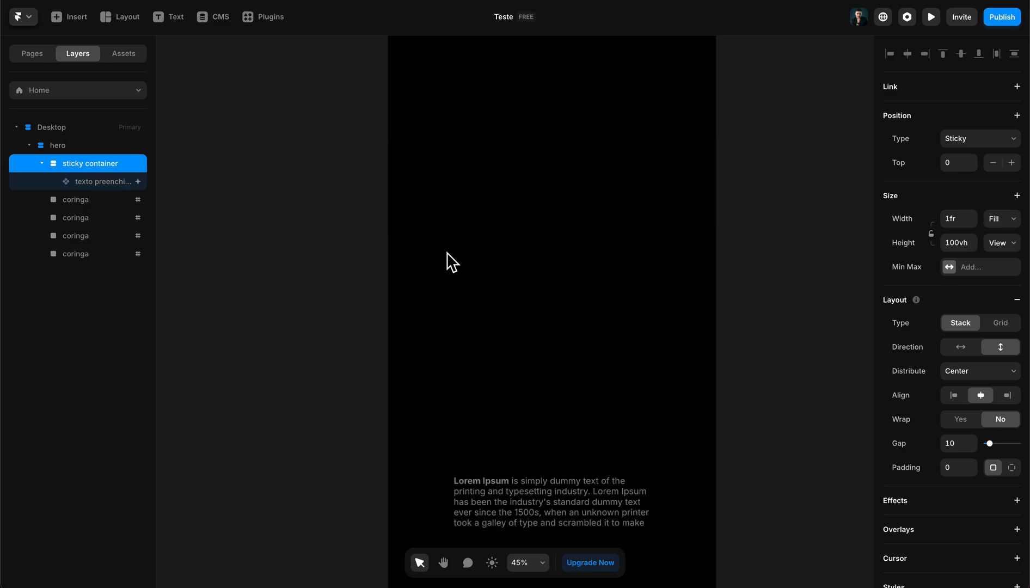
pyautogui.scroll(12, 626, 337)
pyautogui.click(580, 351)
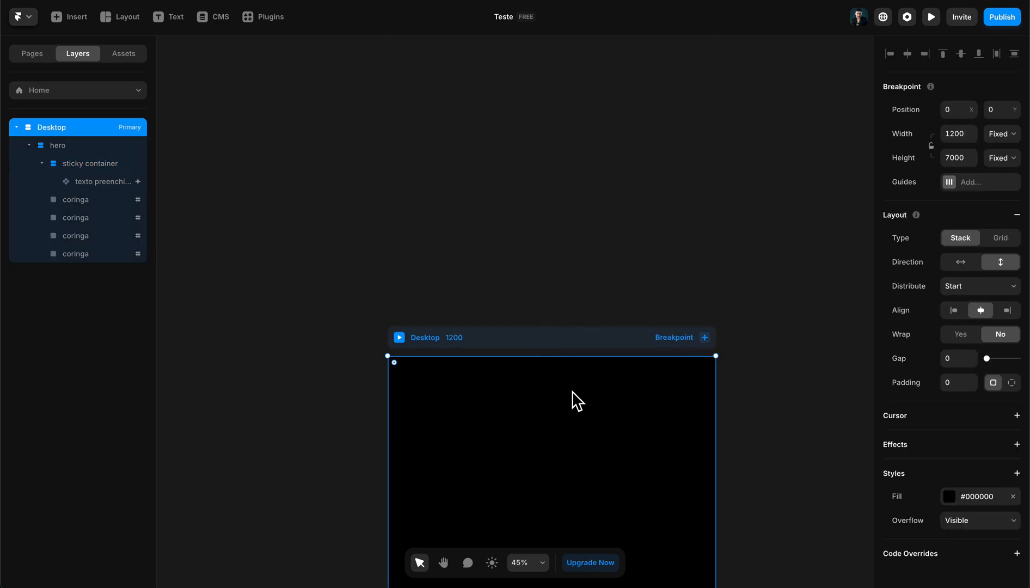
pyautogui.scroll(-5, 489, 381)
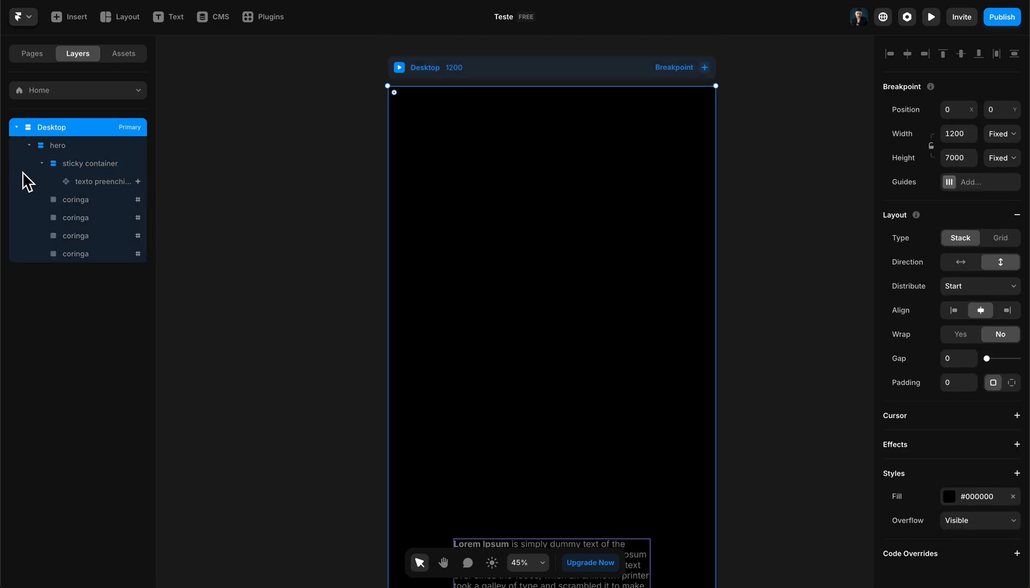
# - Change the sticky container's height to a fixed value of 800
pyautogui.click(87, 169)
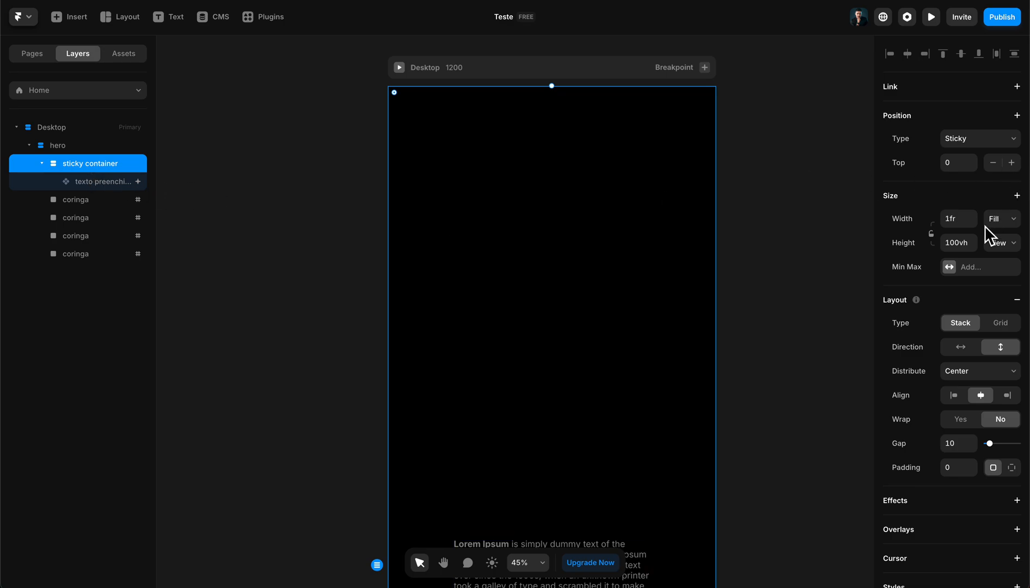
pyautogui.click(958, 243)
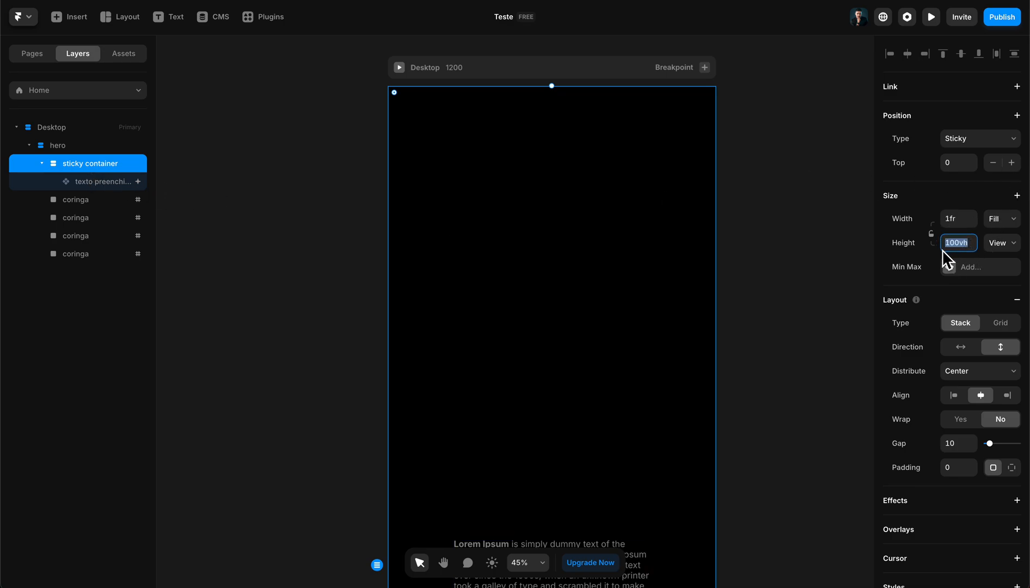
pyautogui.write('800')
pyautogui.click(999, 244)
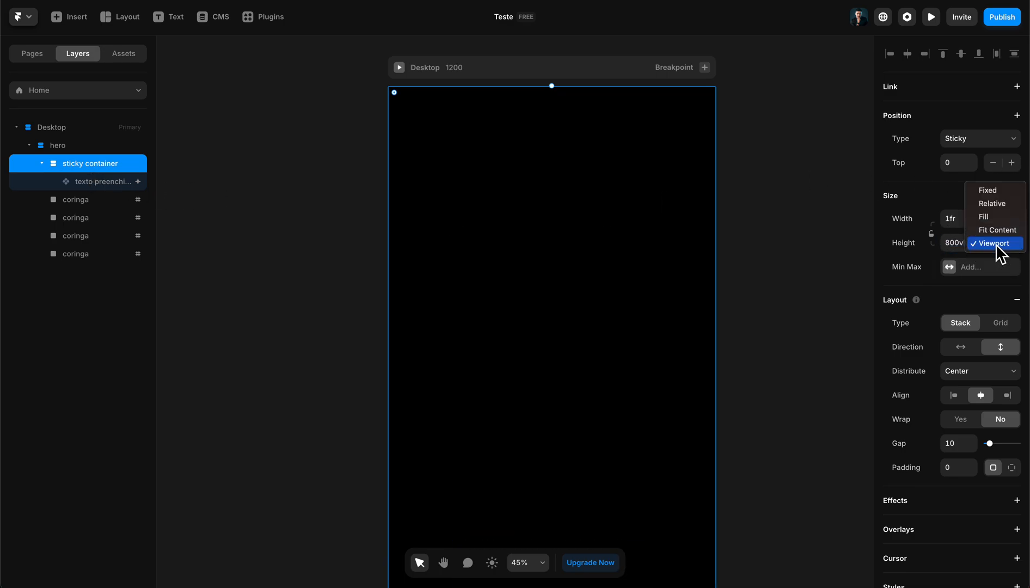
pyautogui.click(981, 190)
pyautogui.click(963, 246)
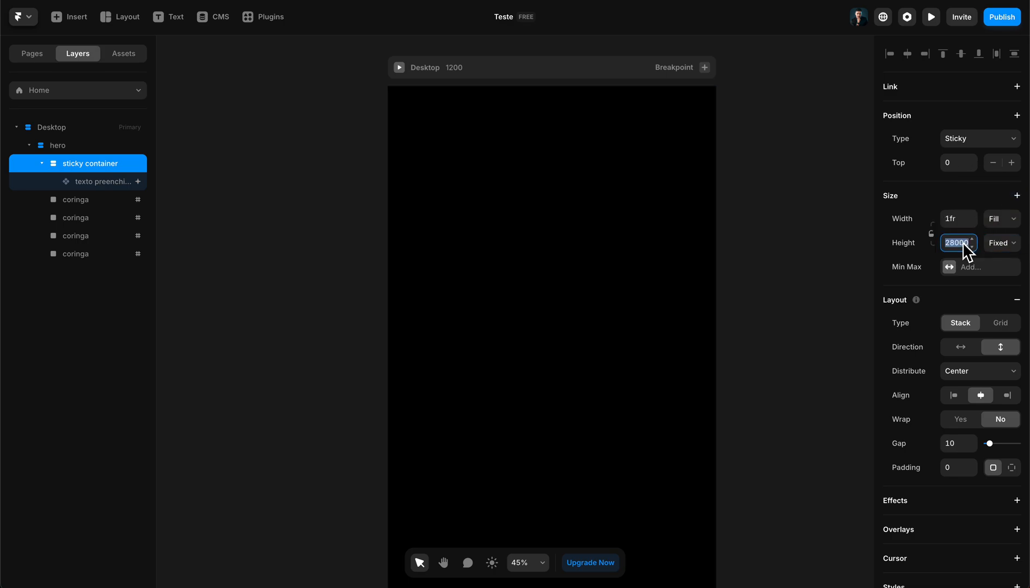
pyautogui.write('800')
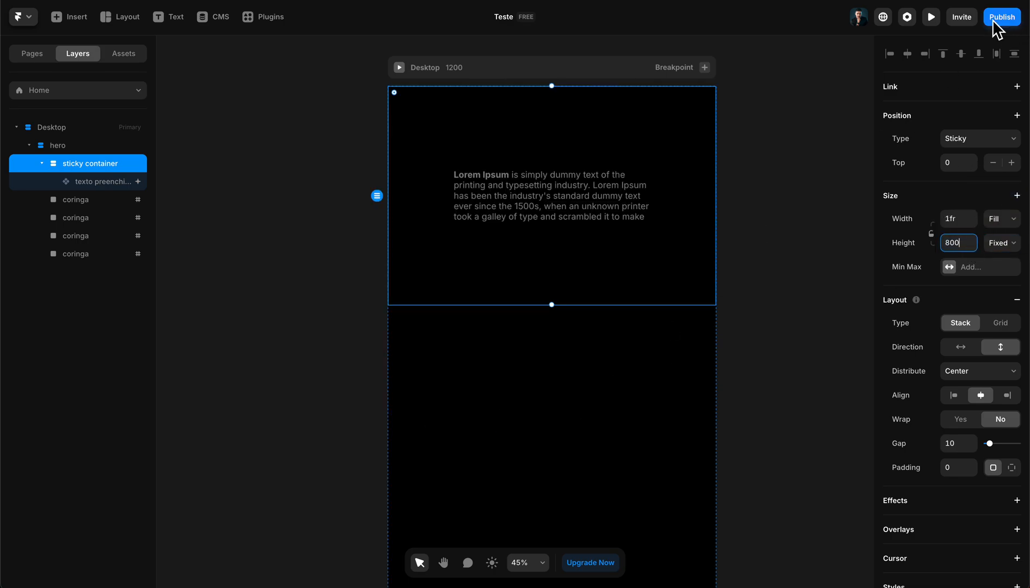
# - Preview the page and scroll down and back up to check the centred paragraph's colour change, and return to the canvas
pyautogui.click(931, 17)
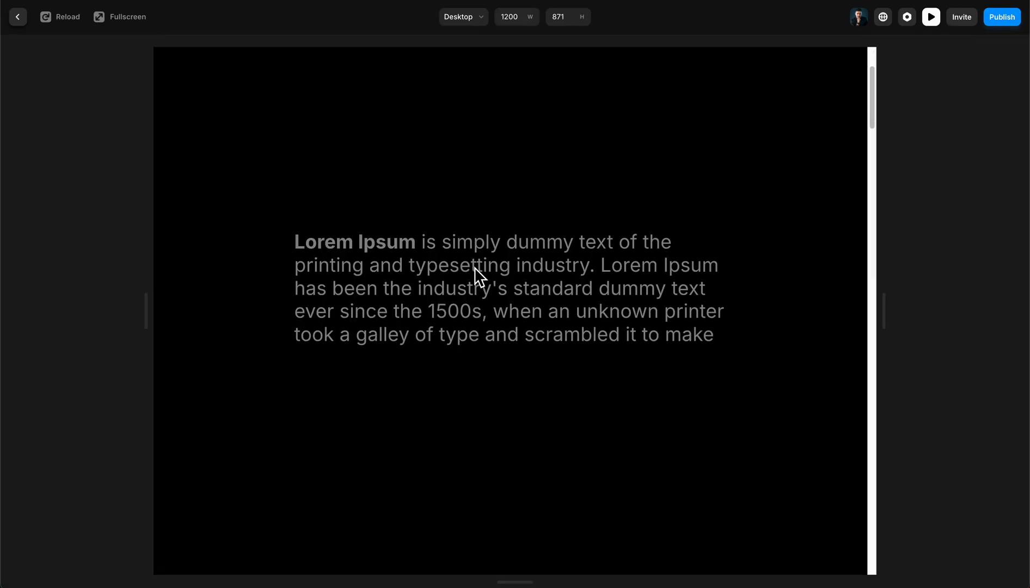
pyautogui.scroll(-2, 482, 279)
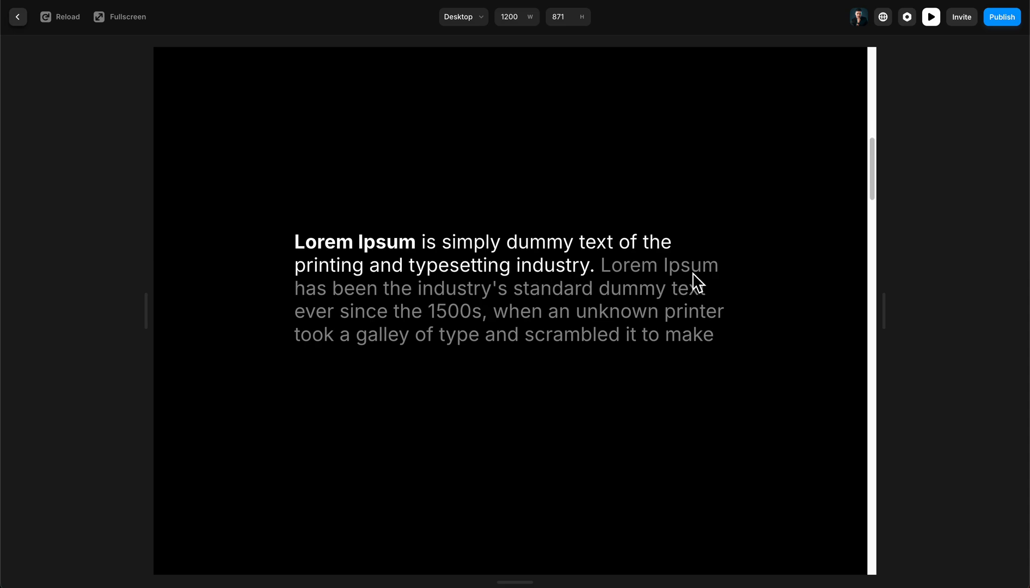
pyautogui.scroll(-5, 688, 284)
pyautogui.scroll(5, 676, 284)
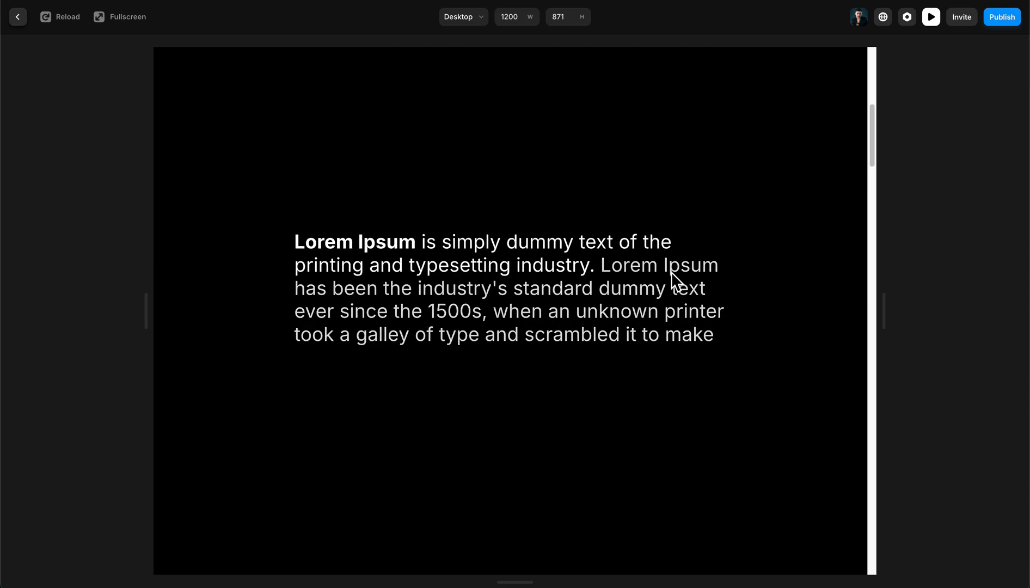
pyautogui.click(931, 17)
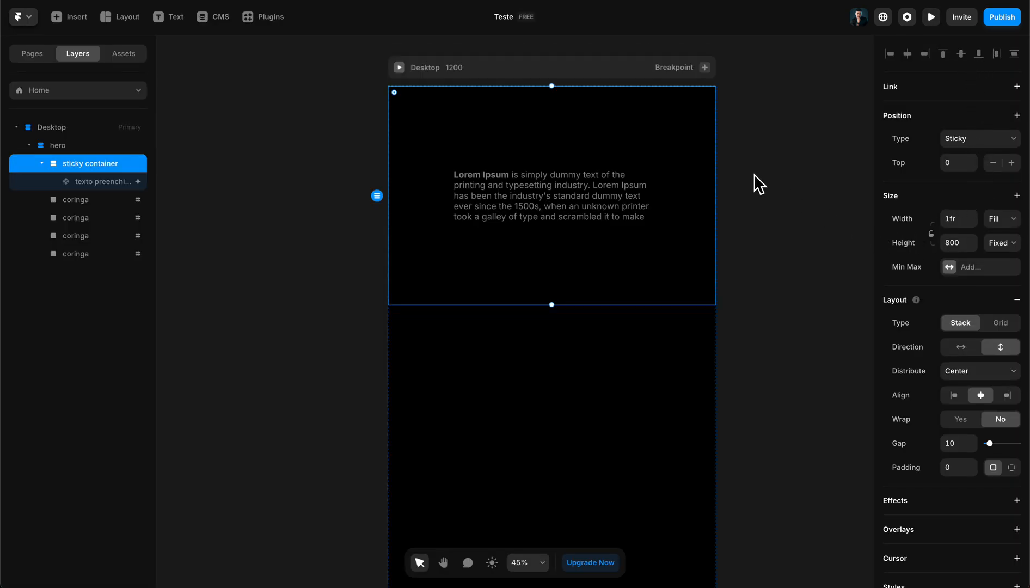
# - Preview the Desktop breakpoint from its start to check the initial grey paragraph, and return to the canvas with nothing selected
pyautogui.click(770, 160)
pyautogui.click(418, 67)
pyautogui.click(400, 66)
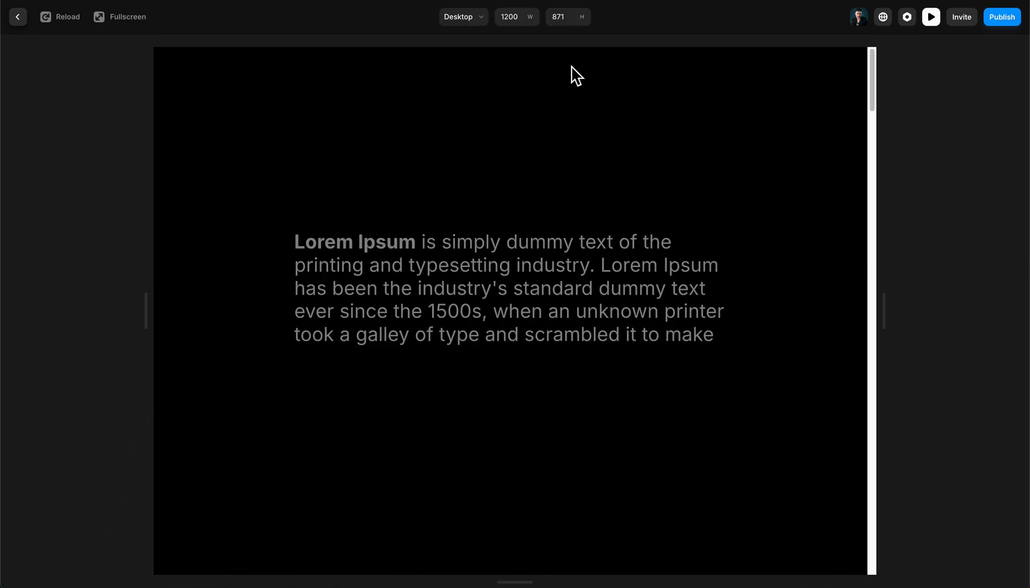
pyautogui.click(17, 17)
pyautogui.click(833, 231)
pyautogui.scroll(2, 599, 234)
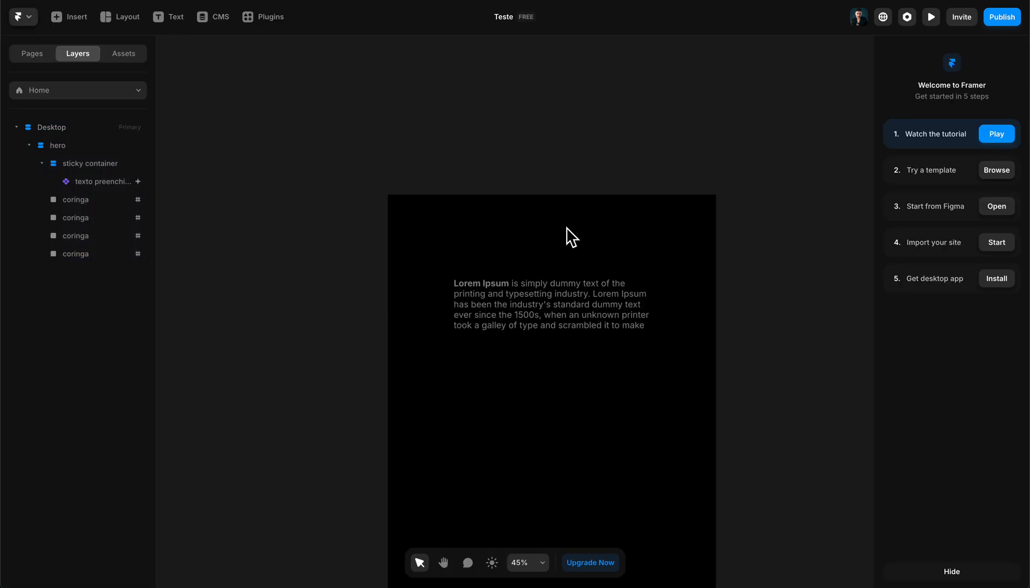
pyautogui.scroll(-2, 380, 206)
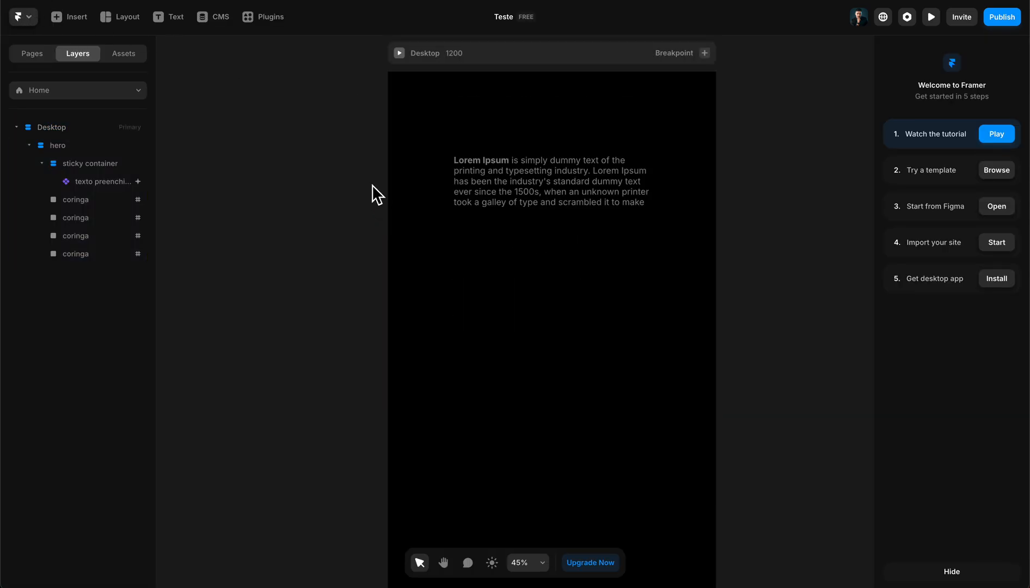